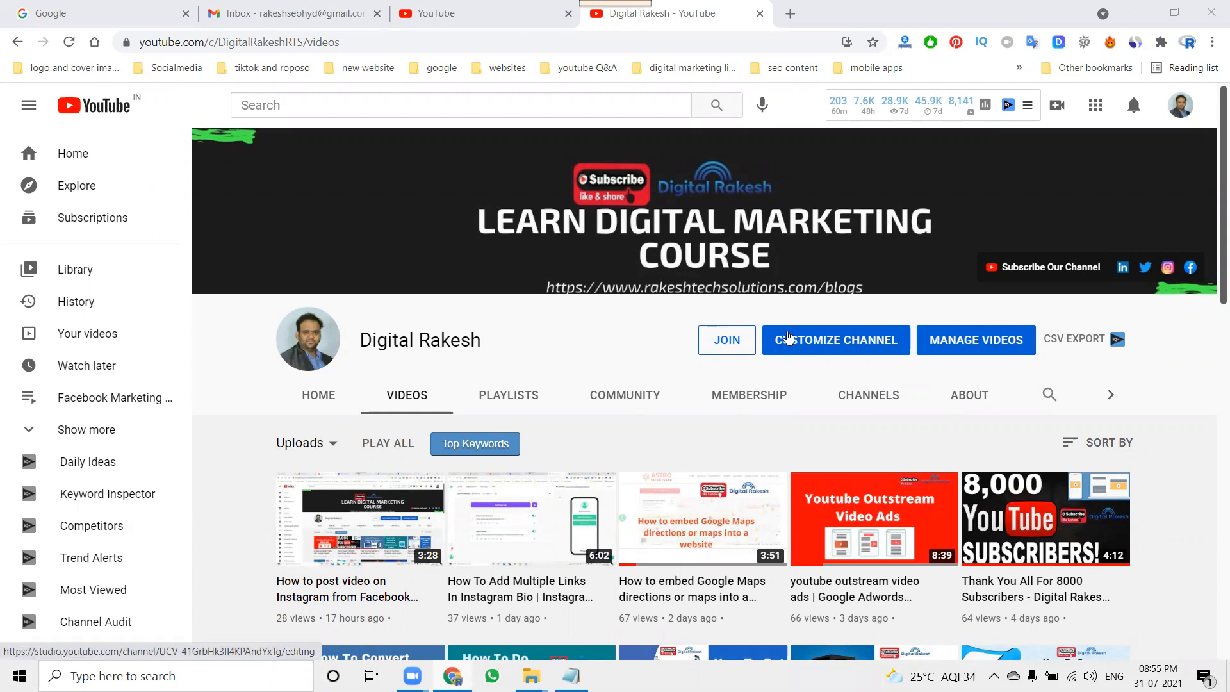
# Step: Look over the vidIQ extension's YouTube shortcuts and close them again
pyautogui.click(981, 42)
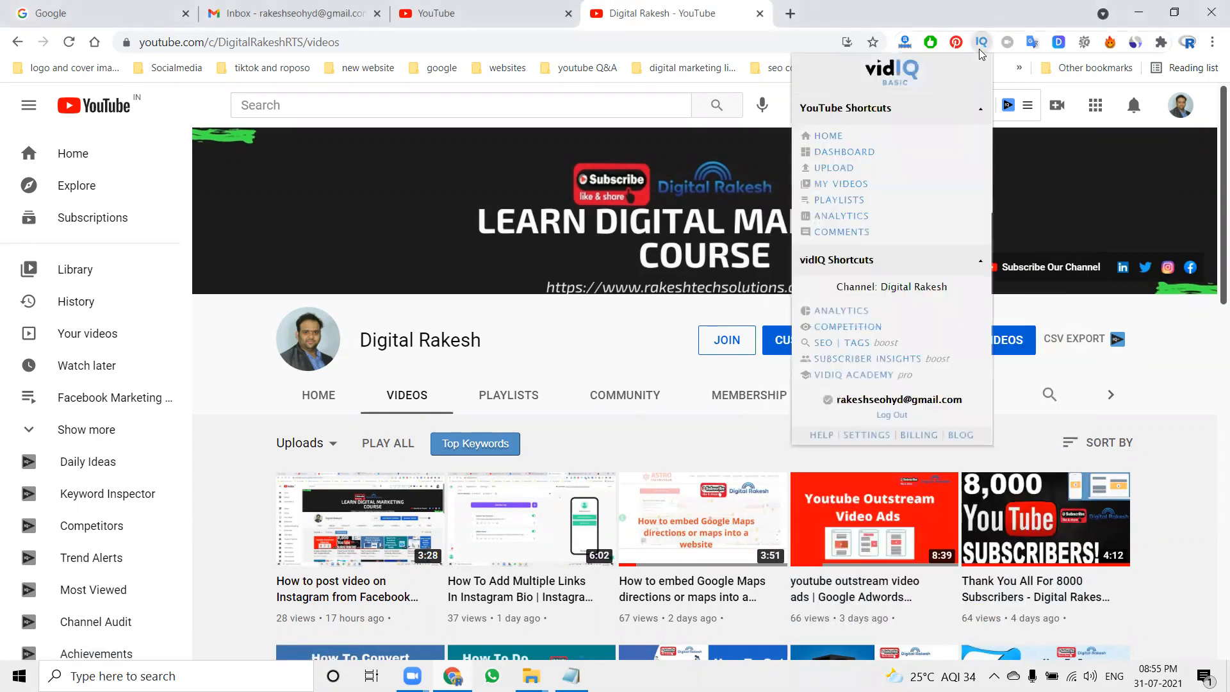
pyautogui.click(906, 11)
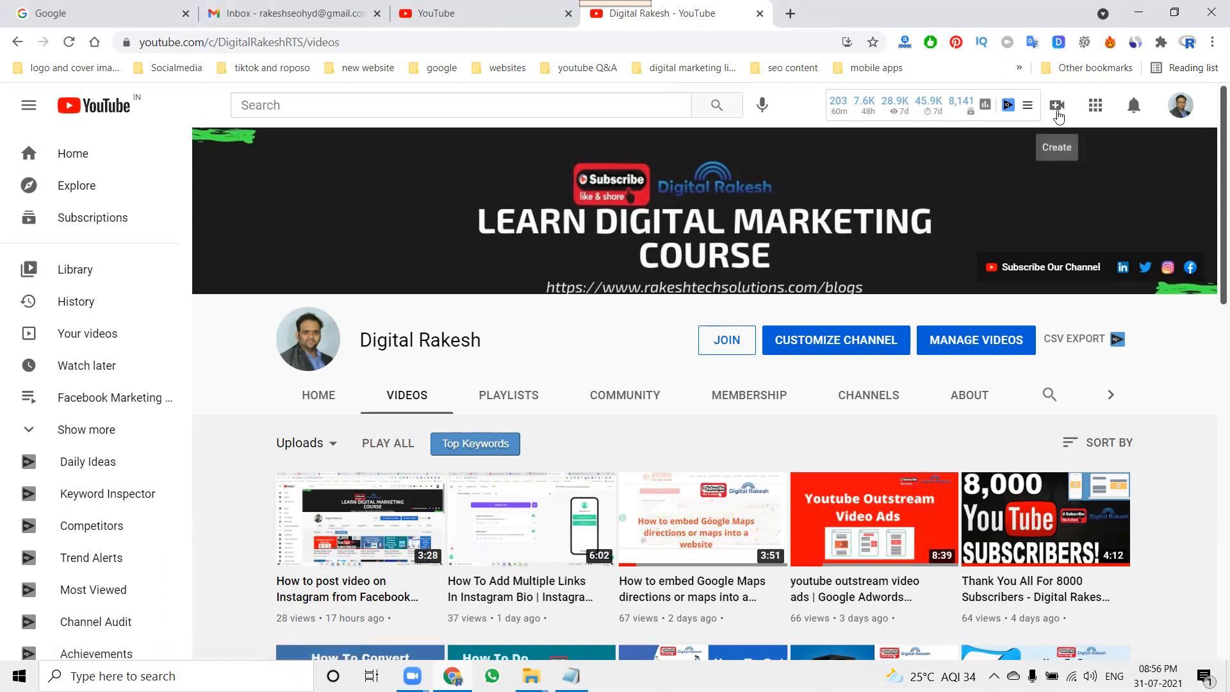
# Step: Go to YouTube Studio for this channel and open the upload defaults in its settings
pyautogui.click(1180, 105)
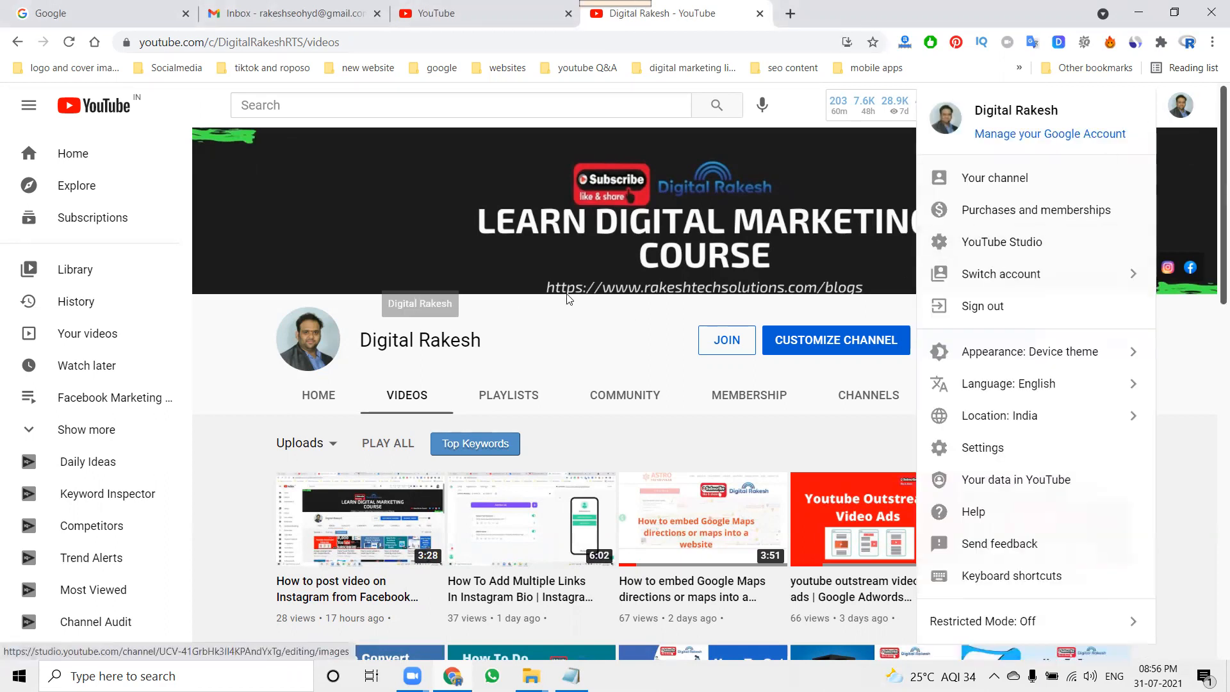
pyautogui.click(1001, 241)
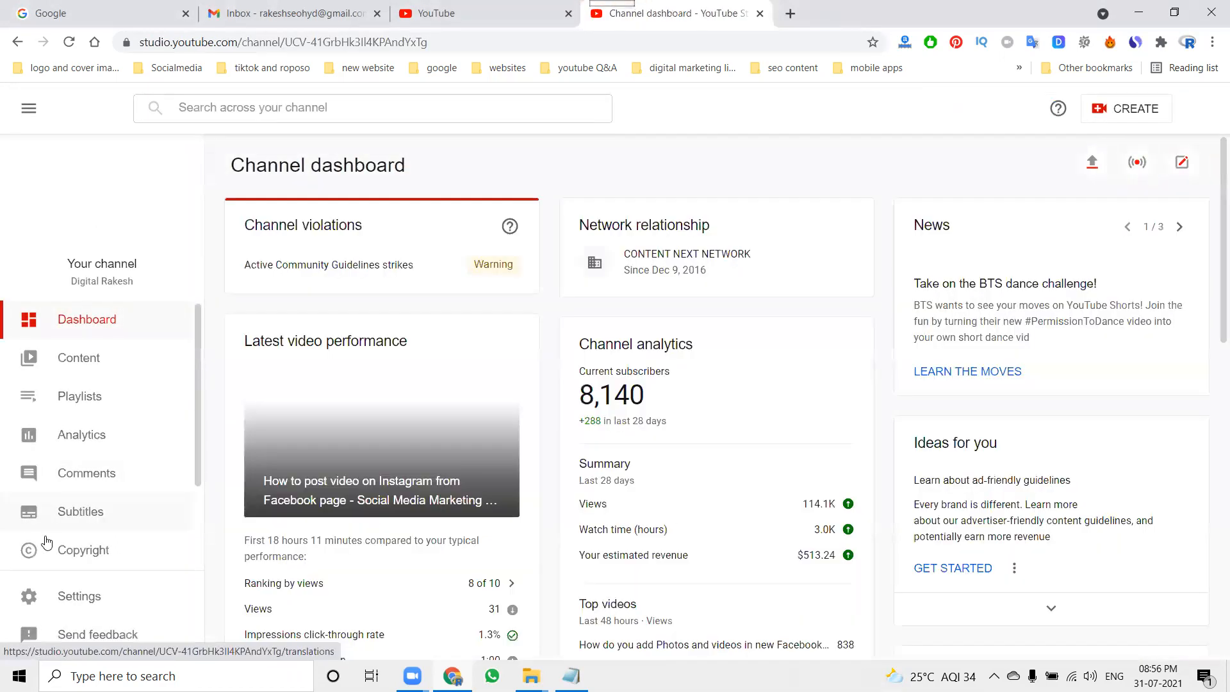
pyautogui.click(74, 597)
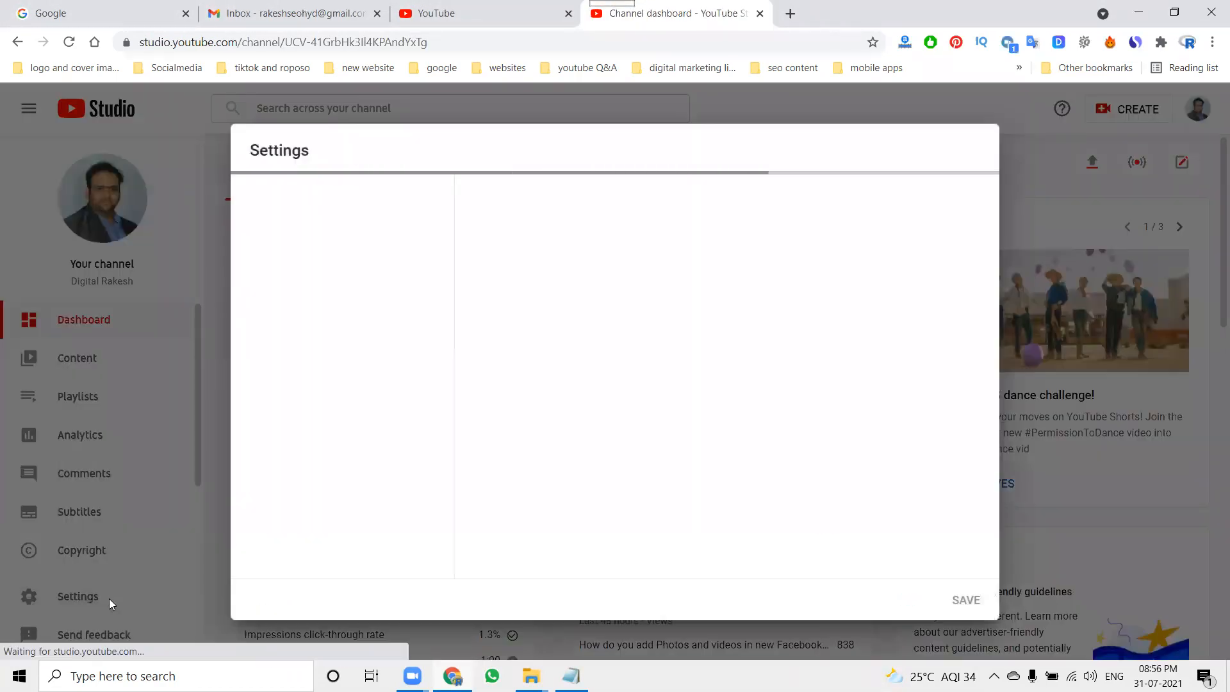
pyautogui.click(304, 280)
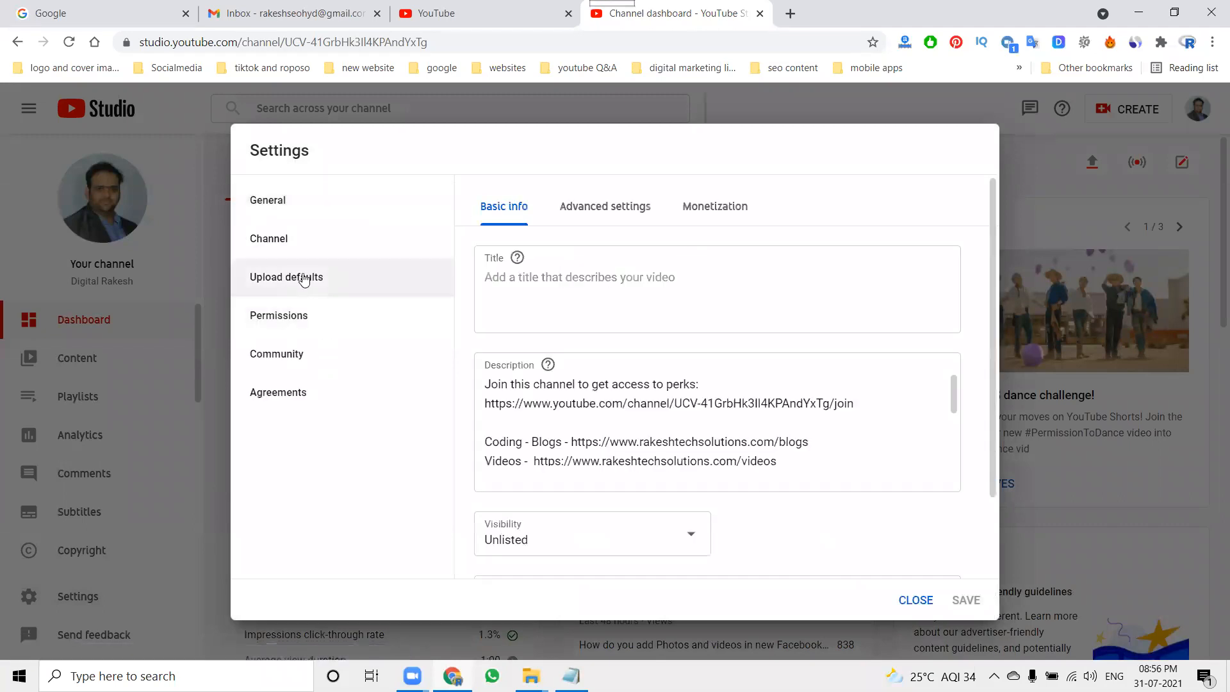
# Step: Add the channel owner's first name, "digital" and the channel name as default upload tags, and save the settings
pyautogui.scroll(-8, 642, 437)
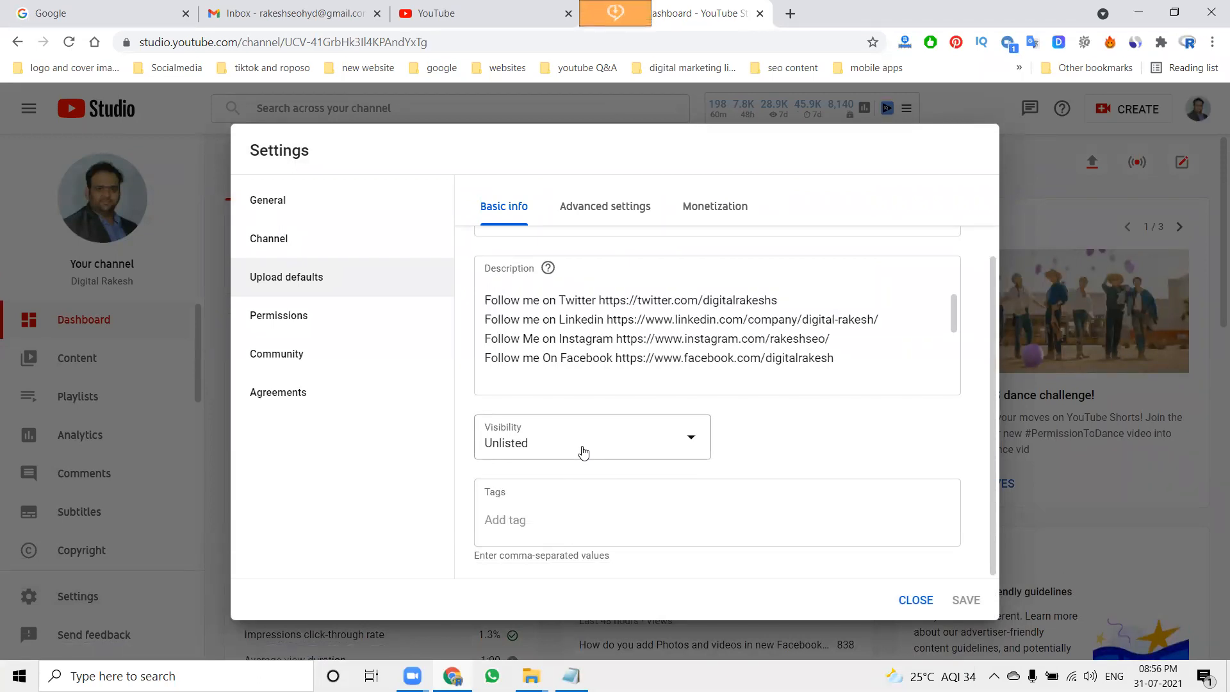
pyautogui.click(522, 526)
pyautogui.write('ra')
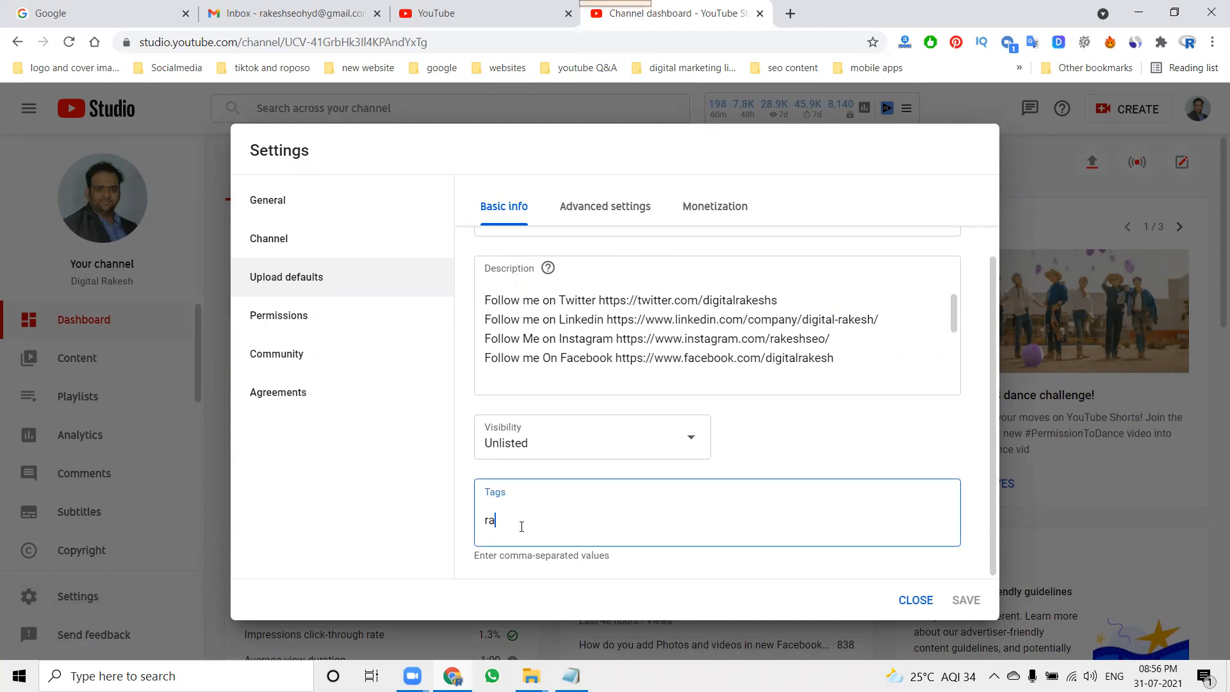
pyautogui.write('kesh,d')
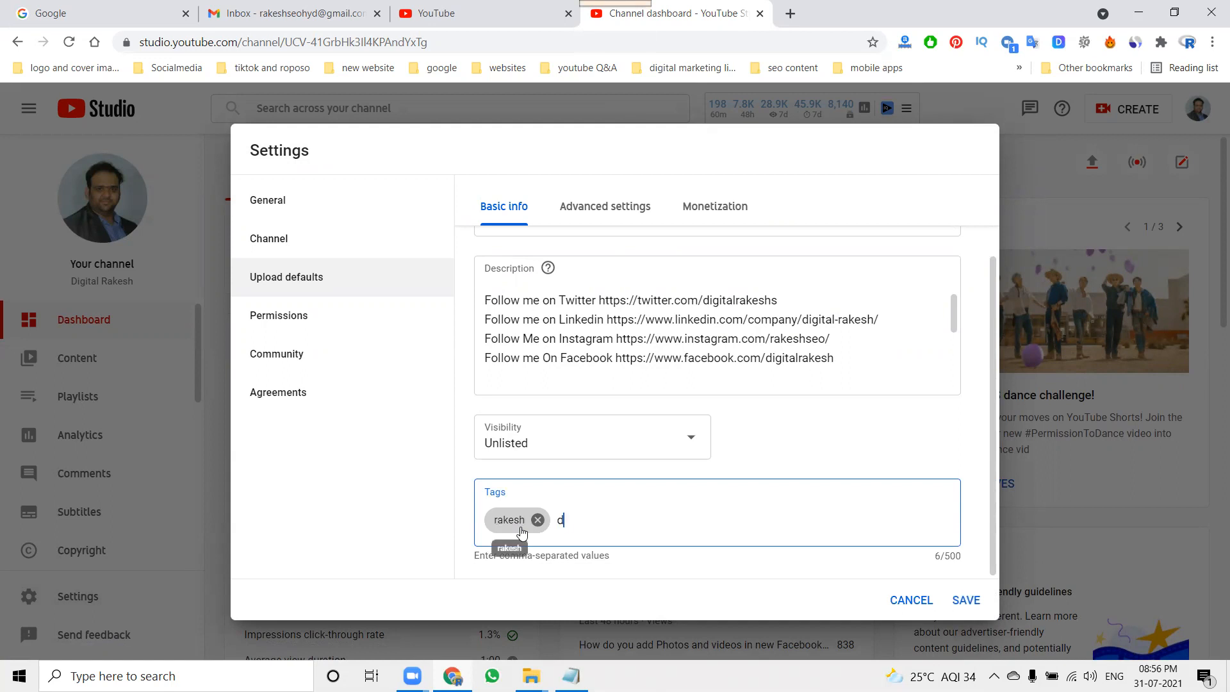
pyautogui.write('igital,digital ra')
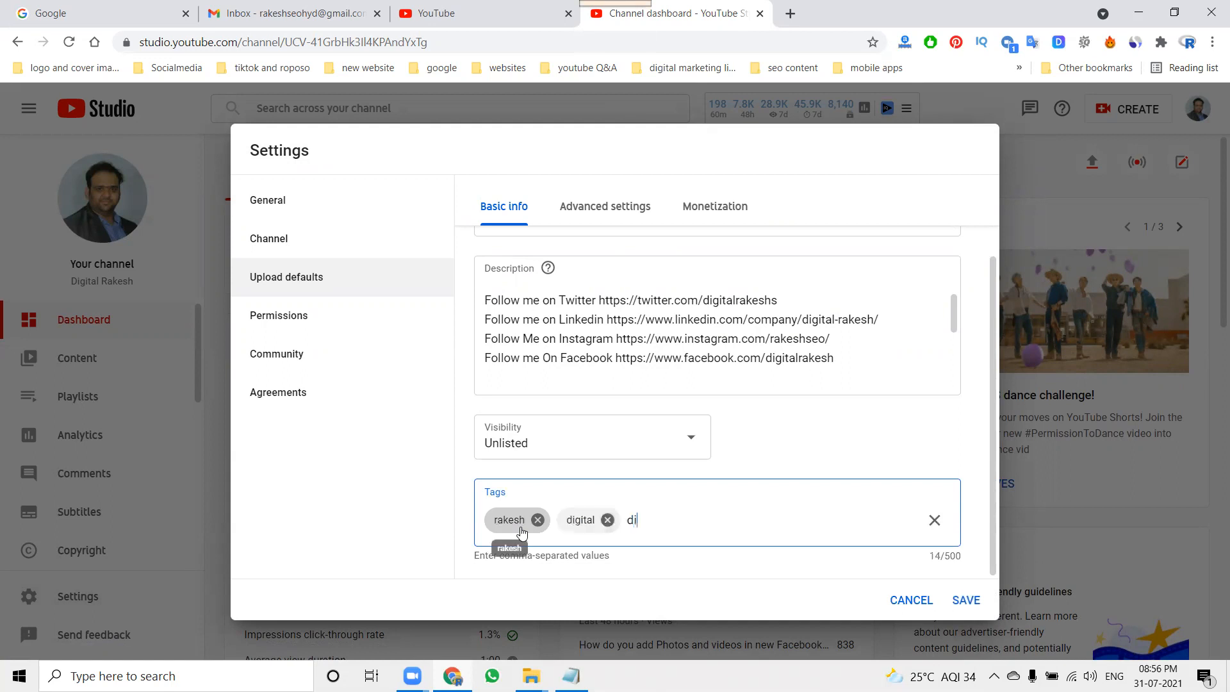
pyautogui.write('kesh,')
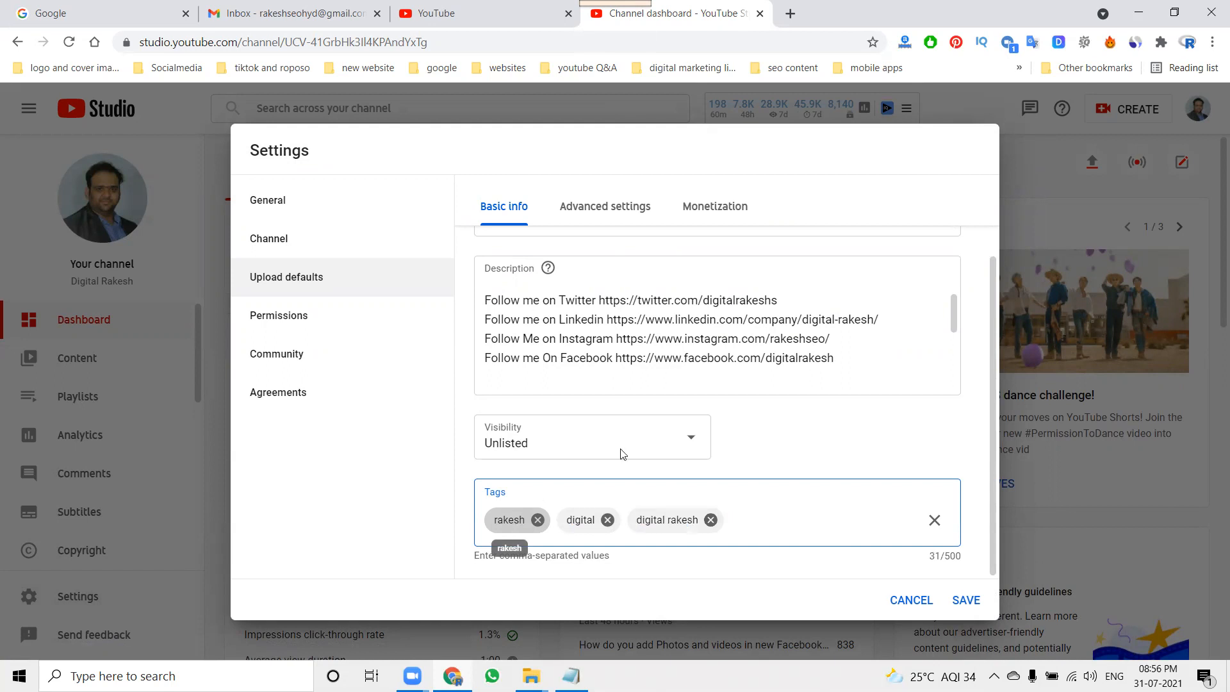
pyautogui.click(966, 600)
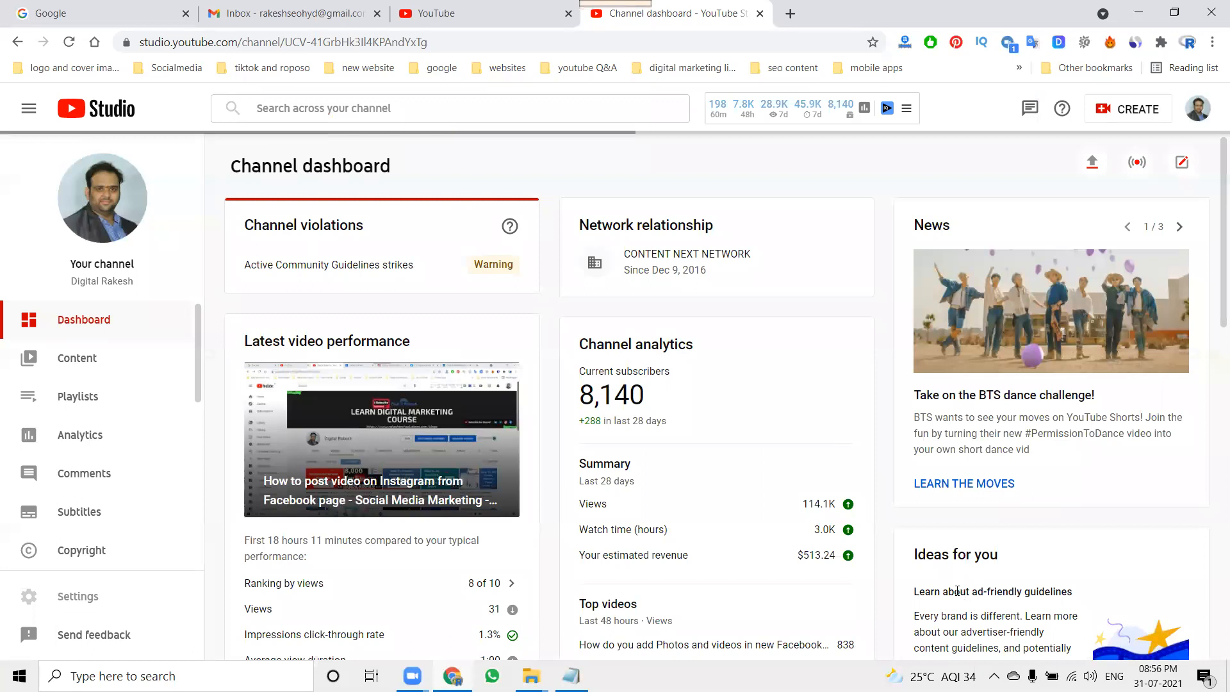
# Step: Upload the video file about improving content with Search Console Insights from the computer as a new video
pyautogui.click(1125, 112)
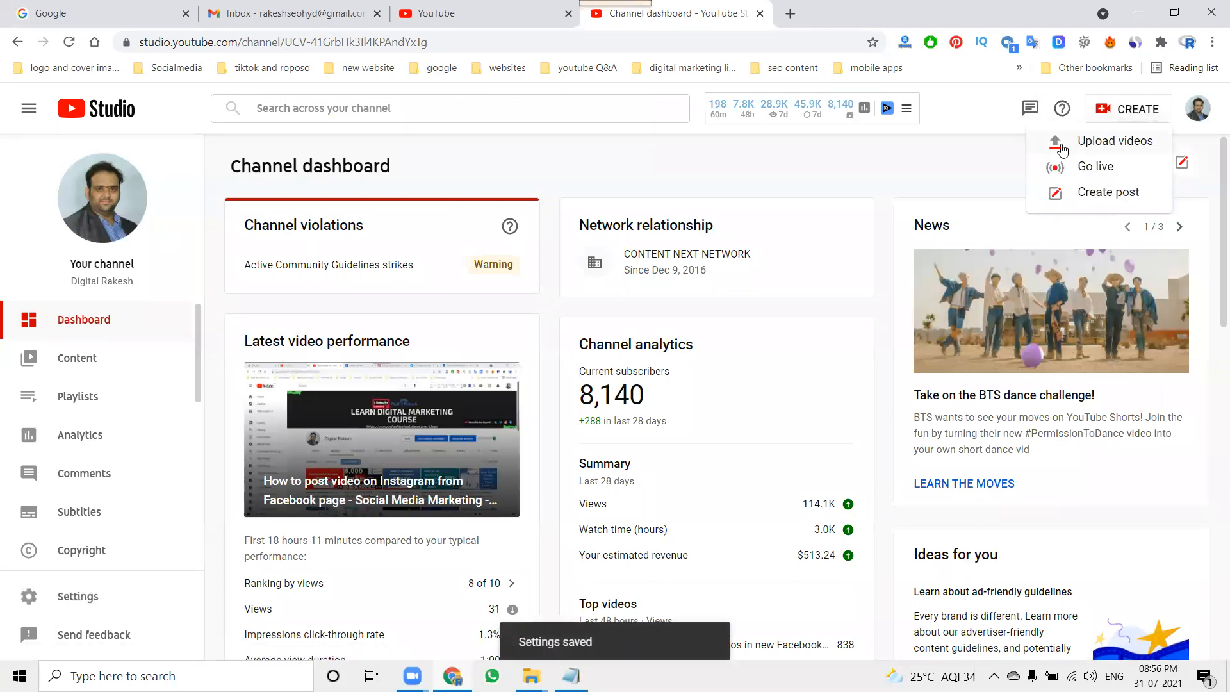
pyautogui.click(1122, 136)
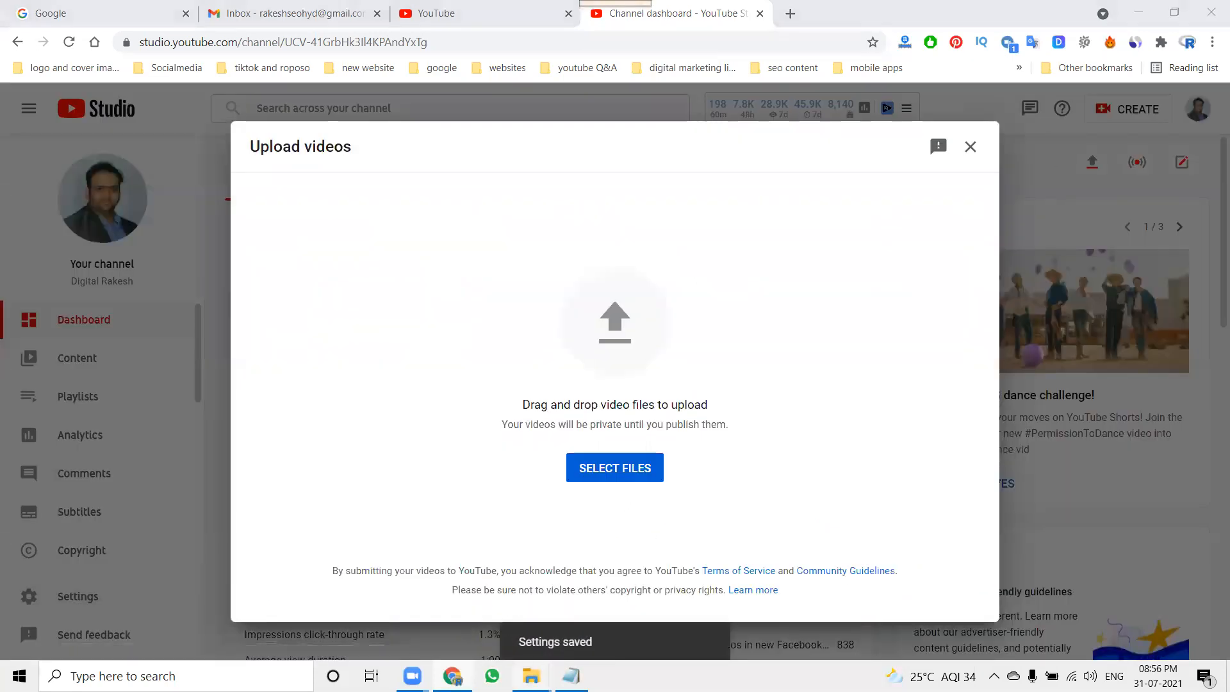
pyautogui.moveTo(531, 675)
pyautogui.click(679, 618)
pyautogui.moveTo(200, 202); pyautogui.dragTo(457, 672)
pyautogui.moveTo(553, 437); pyautogui.dragTo(555, 434)
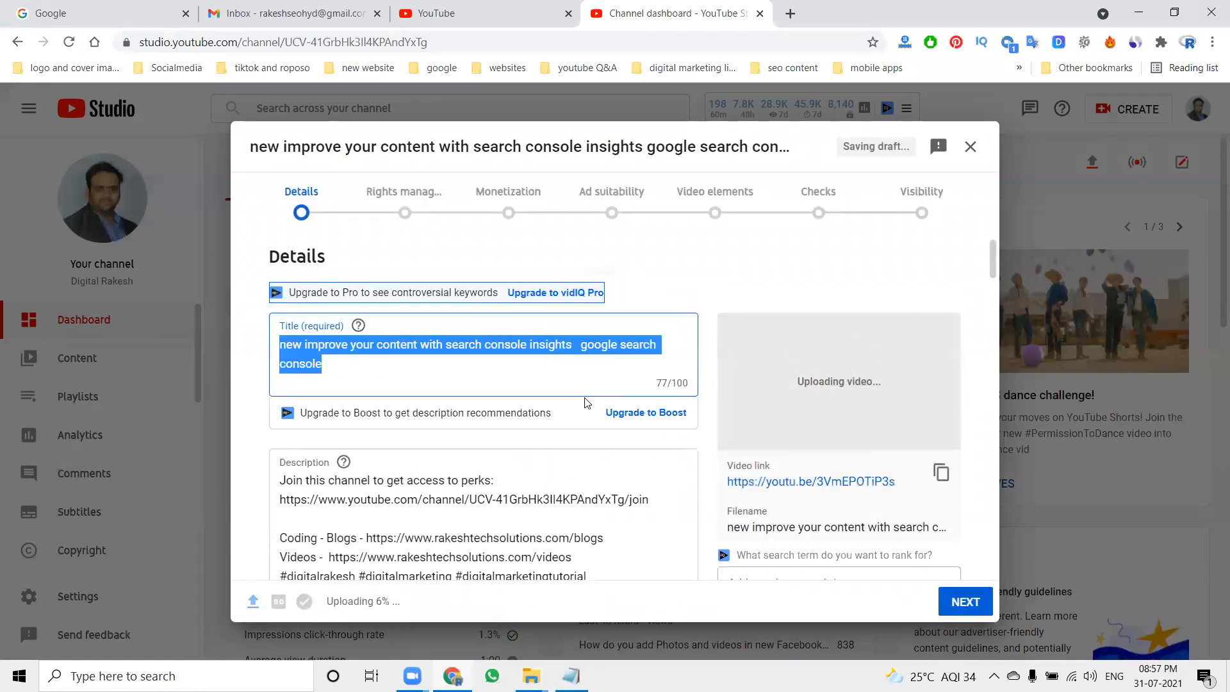
# Step: Open canva.com and Crello in new tabs to look at the thumbnail design sites
pyautogui.click(789, 13)
pyautogui.write('canva.com')
pyautogui.press('Return')
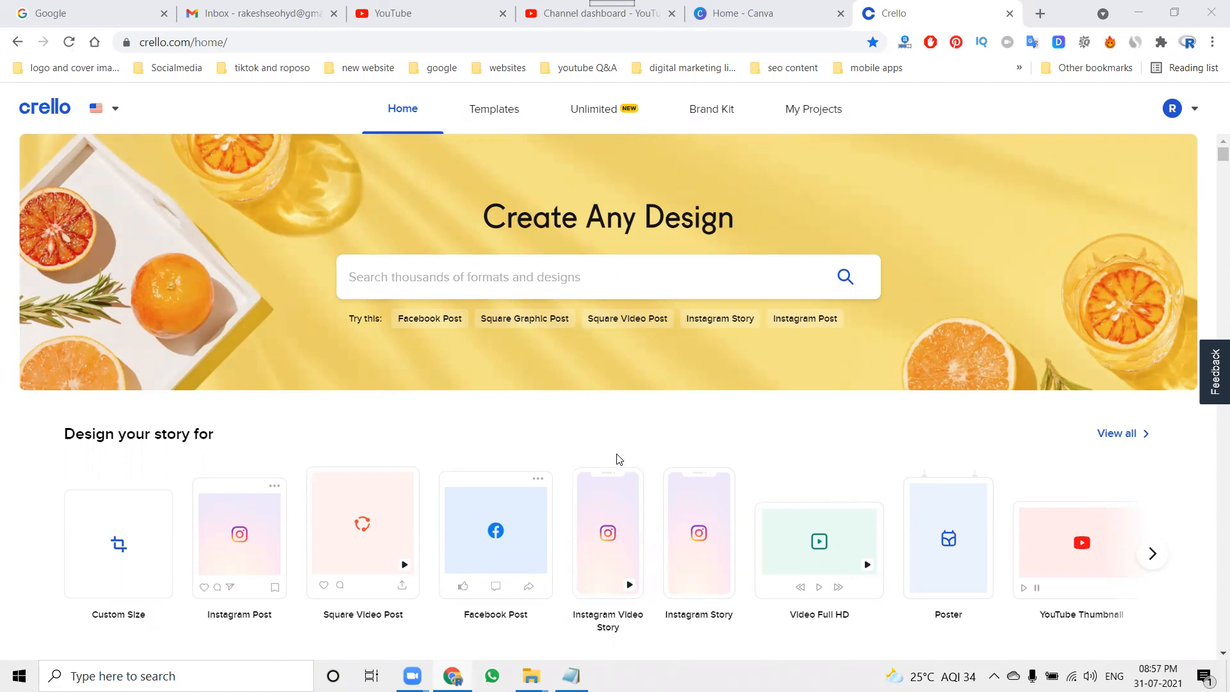
pyautogui.hotkey('ctrl', 'shift', 'Tab')
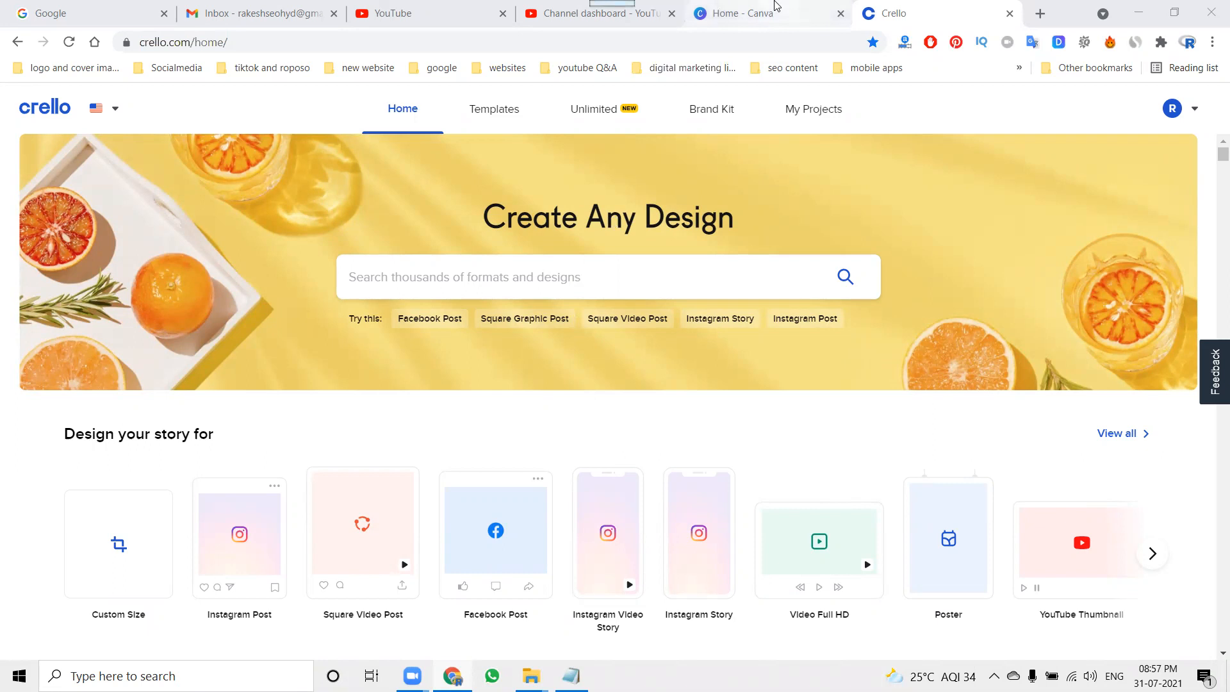
# Step: In the video draft, set the title to "new improve your content with search console insights | google search console |" followed by the channel name
pyautogui.click(554, 14)
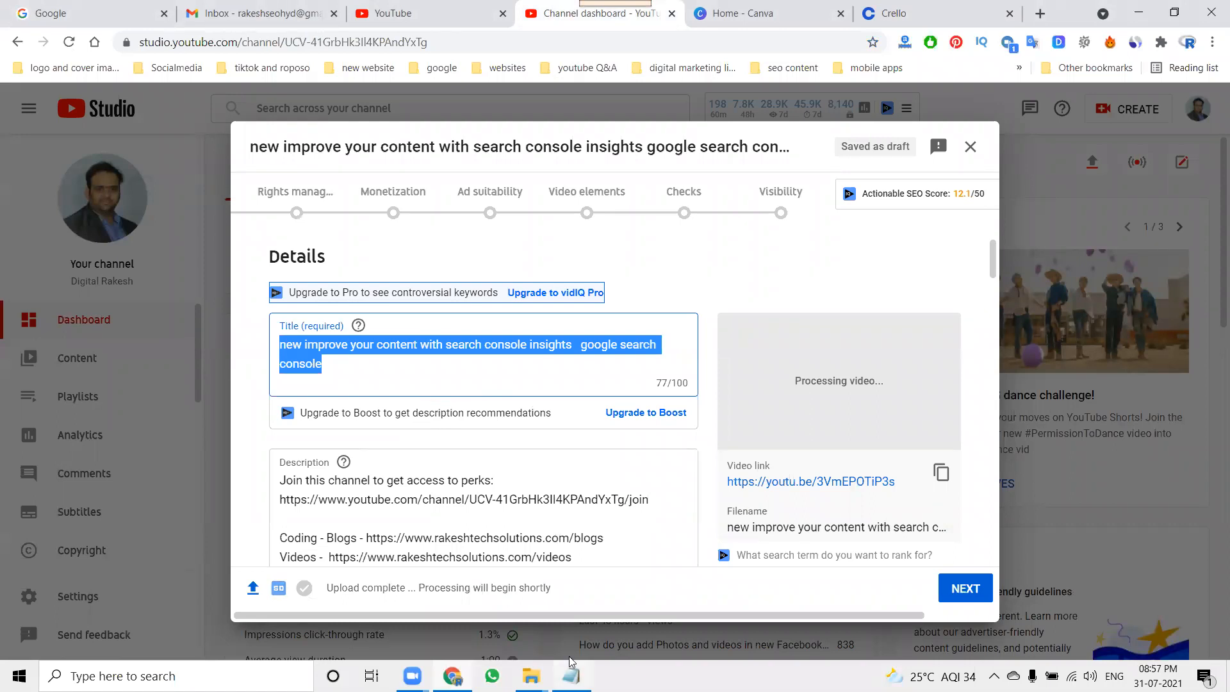
pyautogui.click(579, 346)
pyautogui.press('BackSpace')
pyautogui.press('BackSpace')
pyautogui.write('|')
pyautogui.click(400, 374)
pyautogui.write('| D')
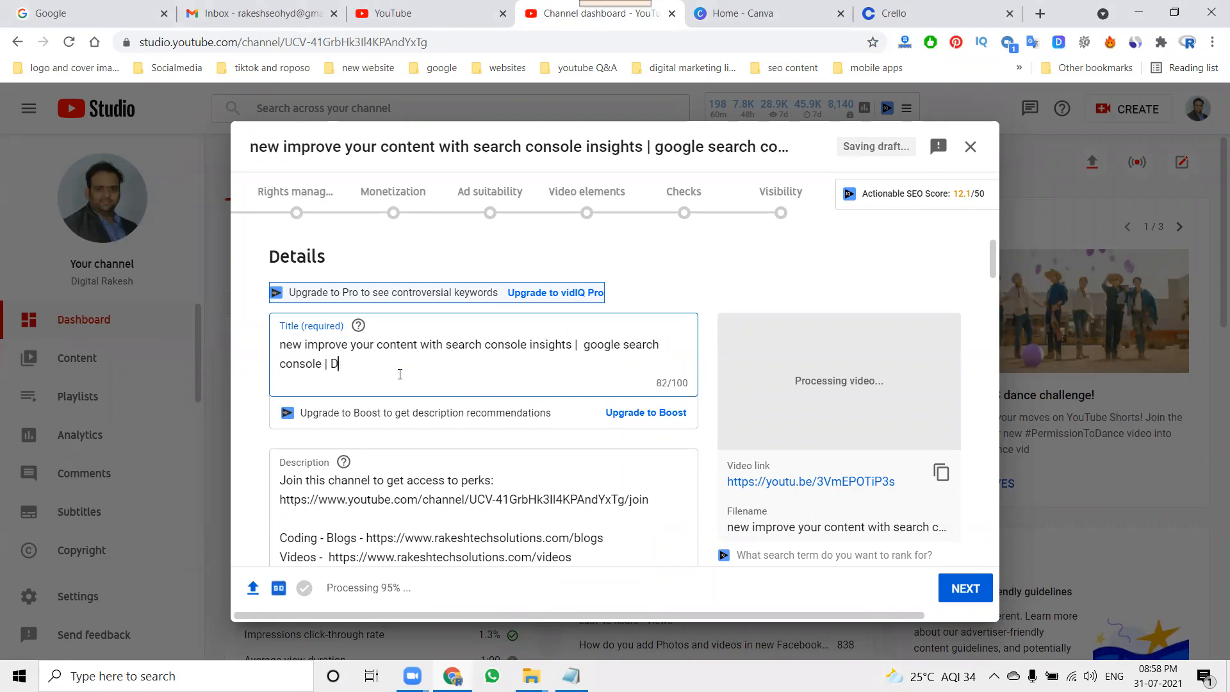
pyautogui.write('igital Rakesh')
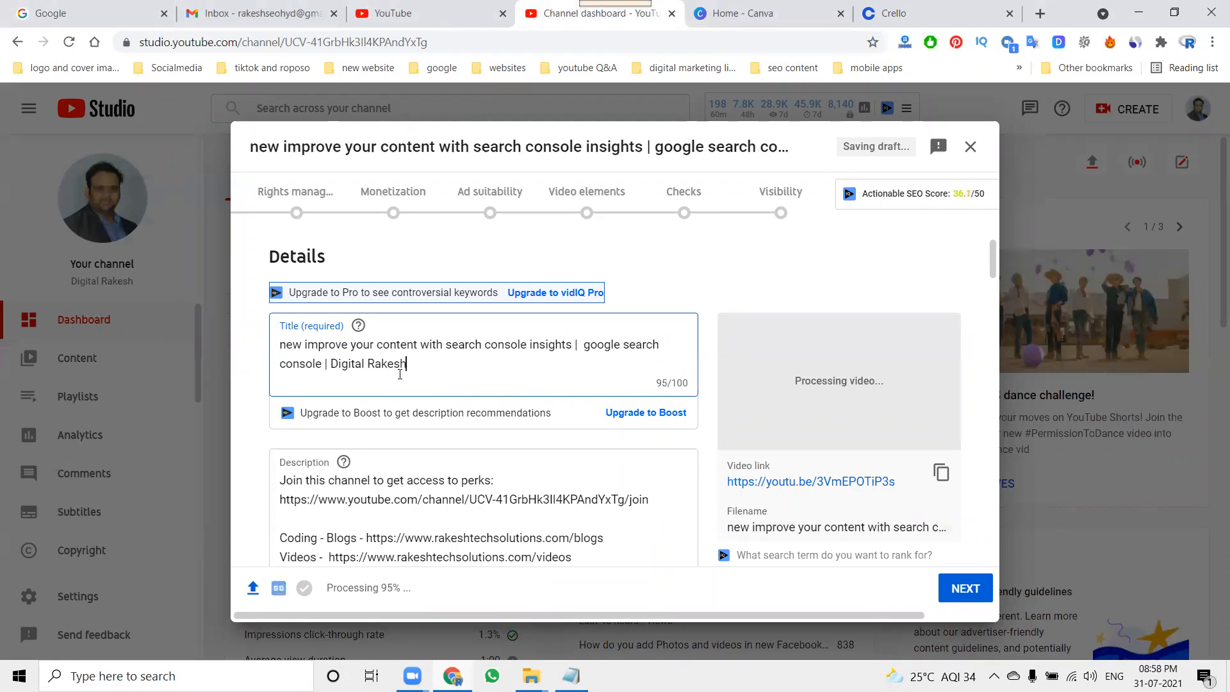
# Step: Copy the full video title into the description as its own line before the channel membership text
pyautogui.hotkey('ctrl', 'a')
pyautogui.hotkey('ctrl', 'c')
pyautogui.click(279, 481)
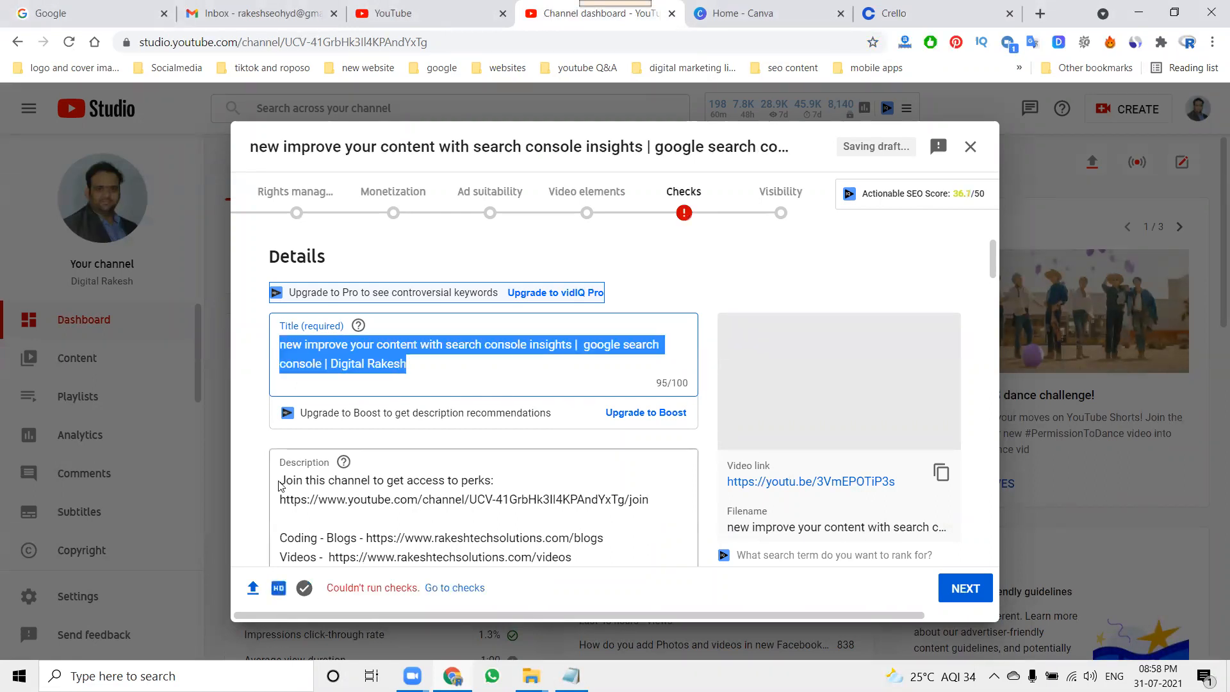
pyautogui.hotkey('ctrl', 'v')
pyautogui.press('Return')
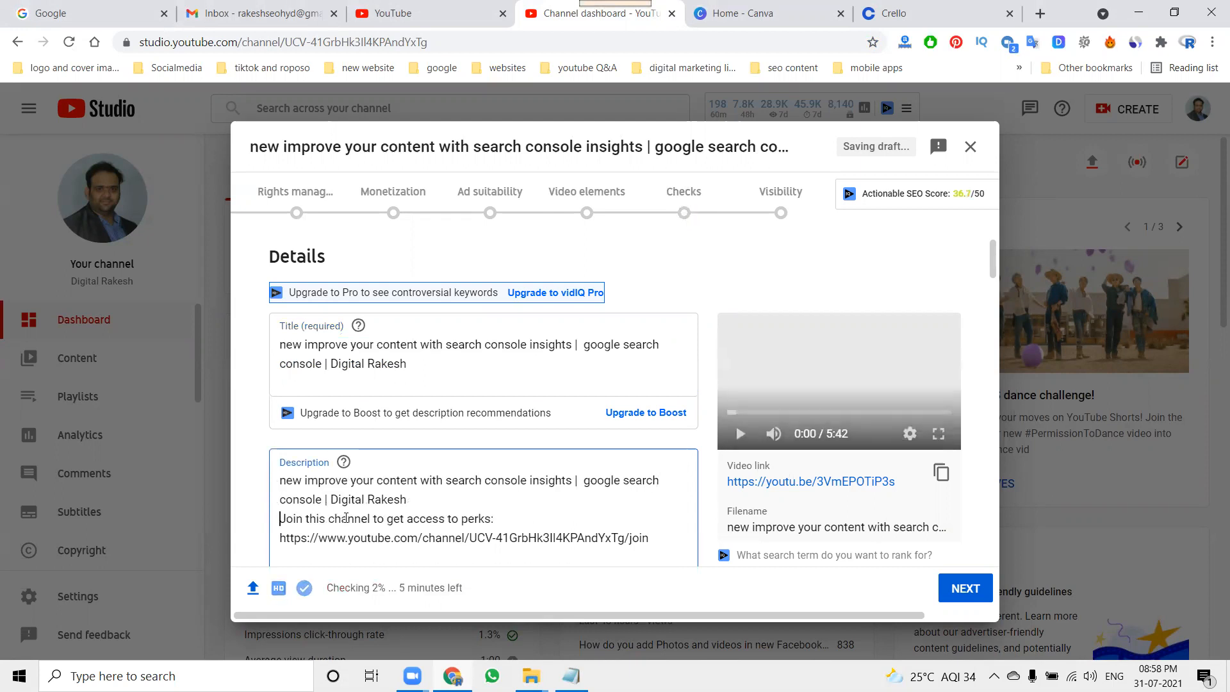
# Step: Add the hashtags #googlesearchconsole and #searchconsoleinsights before the existing hashtags in the description
pyautogui.scroll(-3, 738, 431)
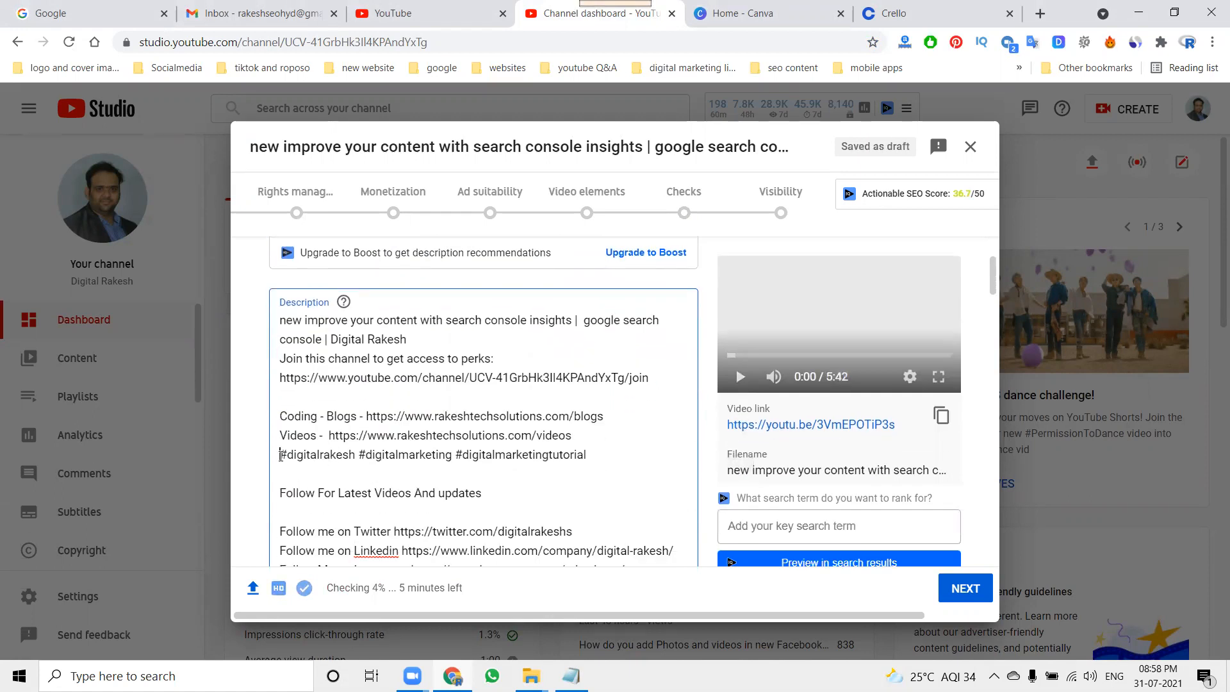
pyautogui.write('#google')
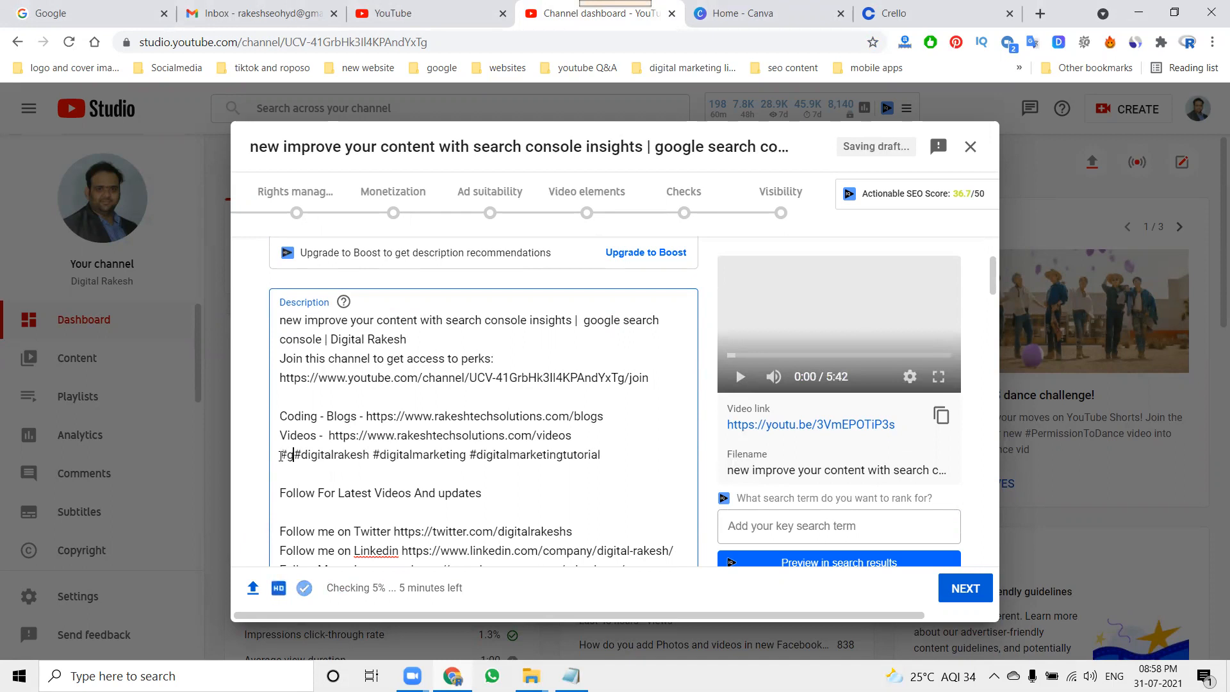
pyautogui.write('searchco')
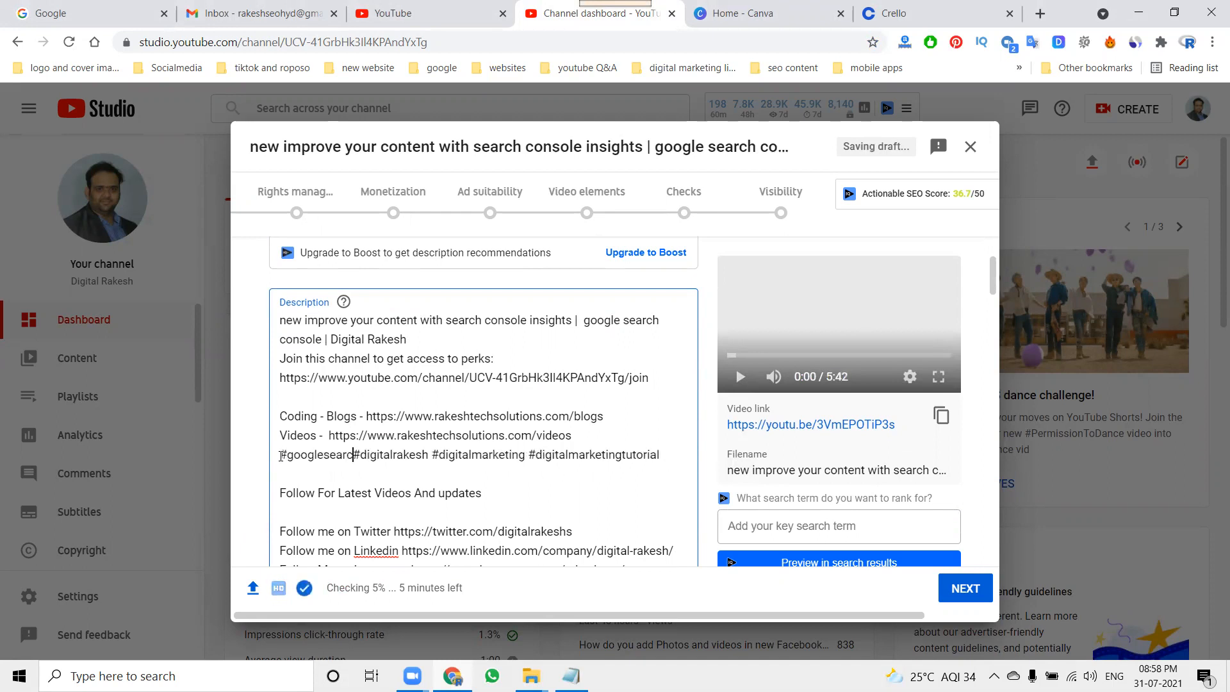
pyautogui.write('nsole')
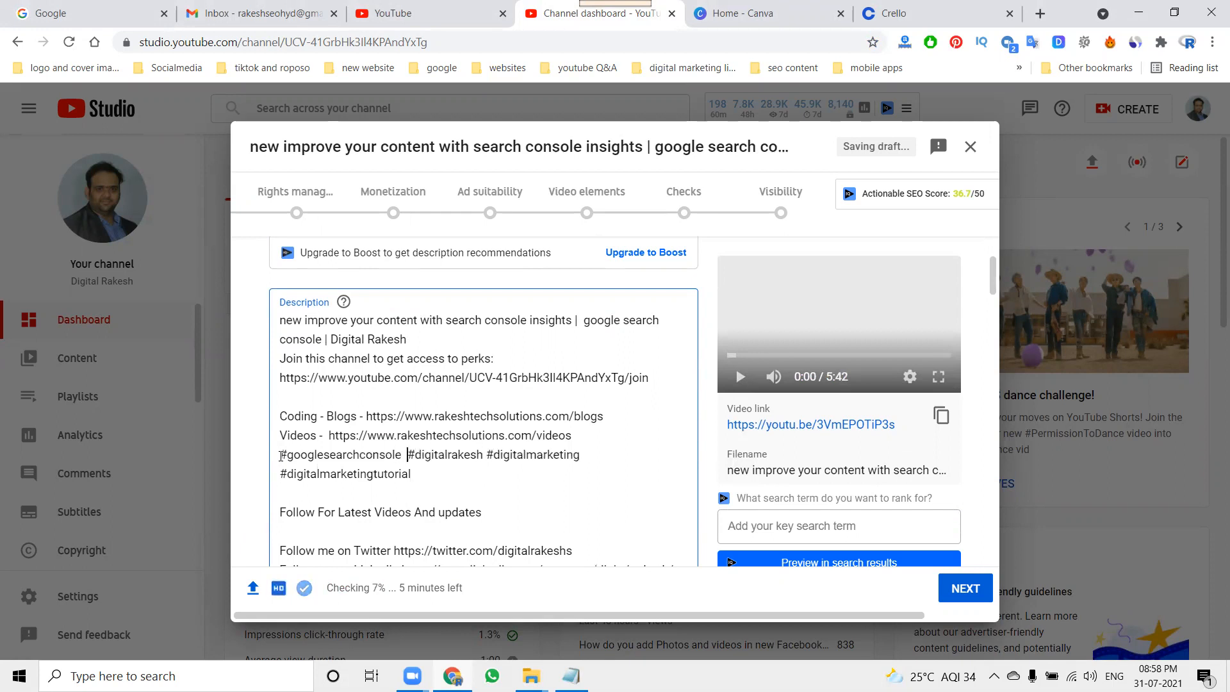
pyautogui.write('  #searchconsolein')
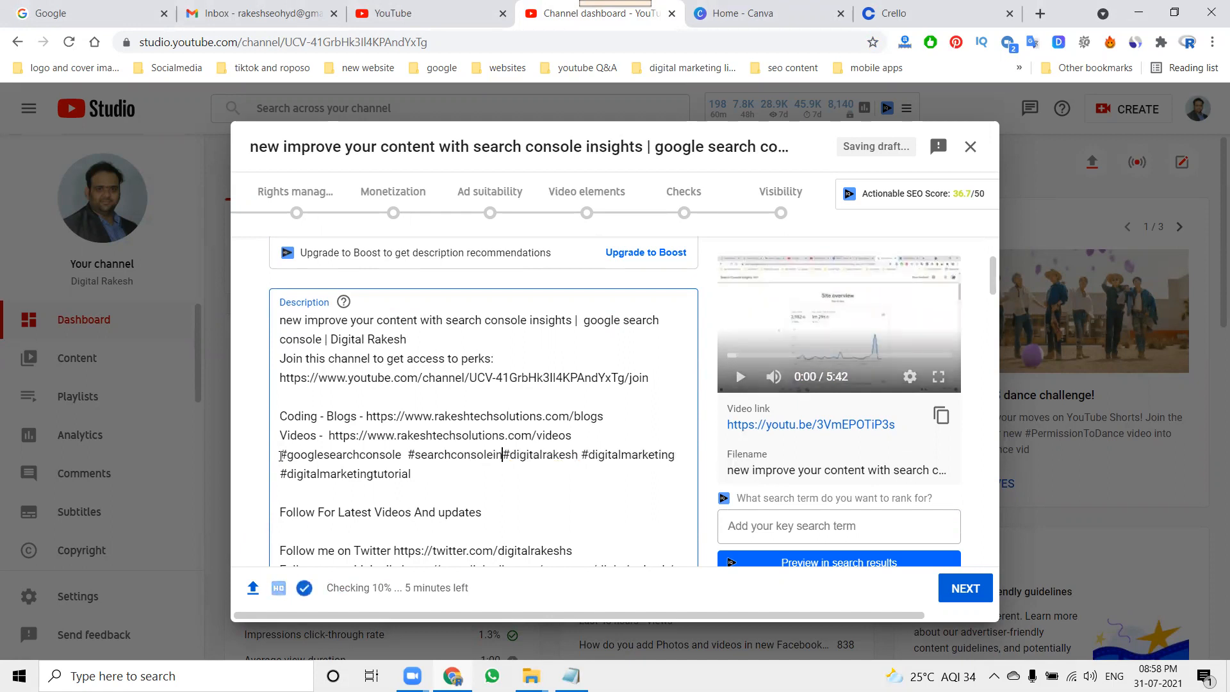
pyautogui.write('sights')
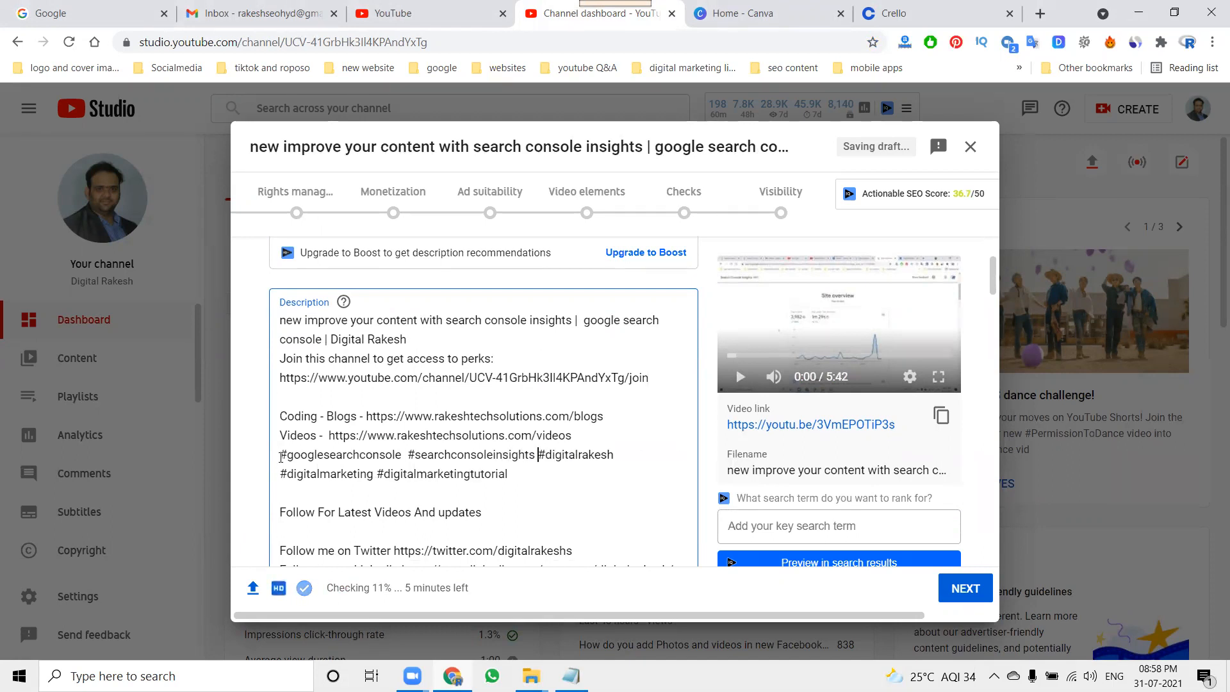
# Step: Upload the Google Search Console Insights image from the computer as the video's custom thumbnail
pyautogui.scroll(-3, 311, 426)
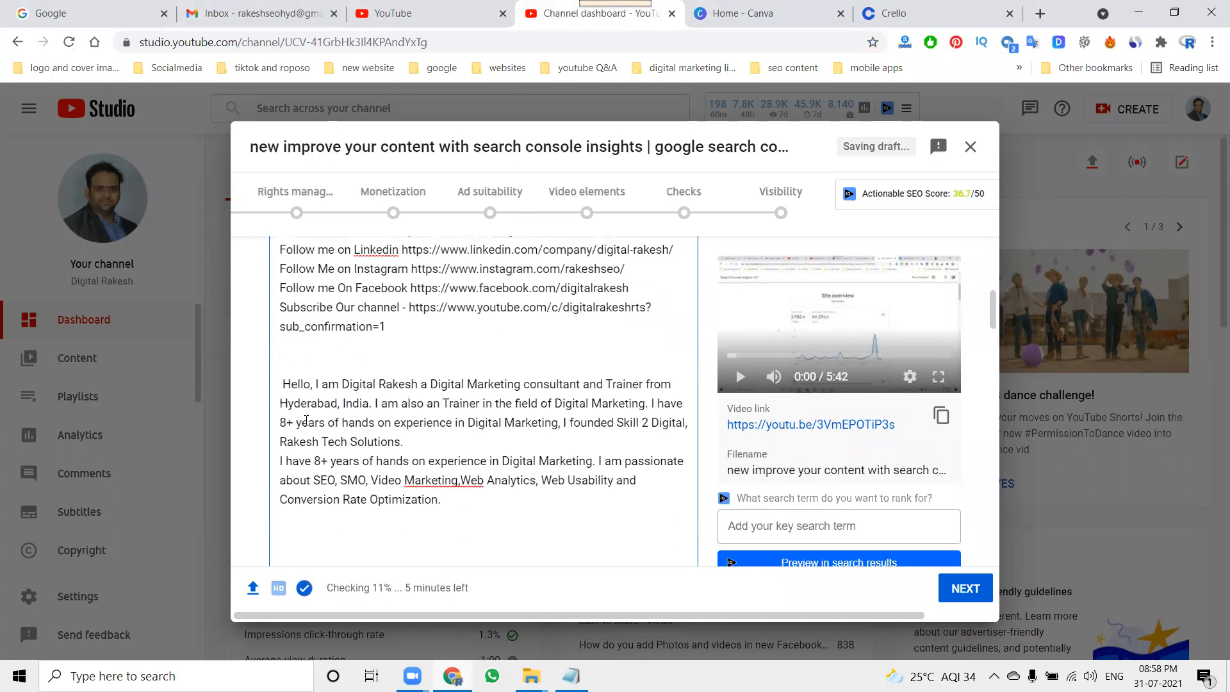
pyautogui.scroll(-7, 287, 409)
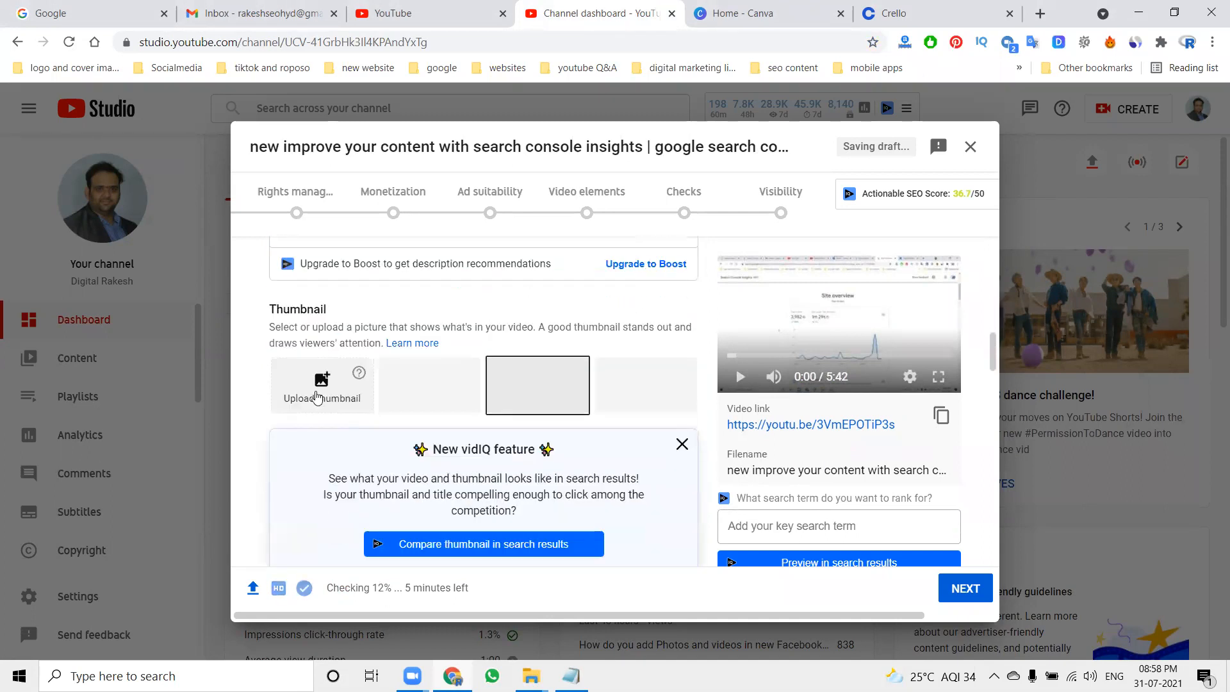
pyautogui.click(316, 395)
pyautogui.click(350, 363)
pyautogui.doubleClick(350, 362)
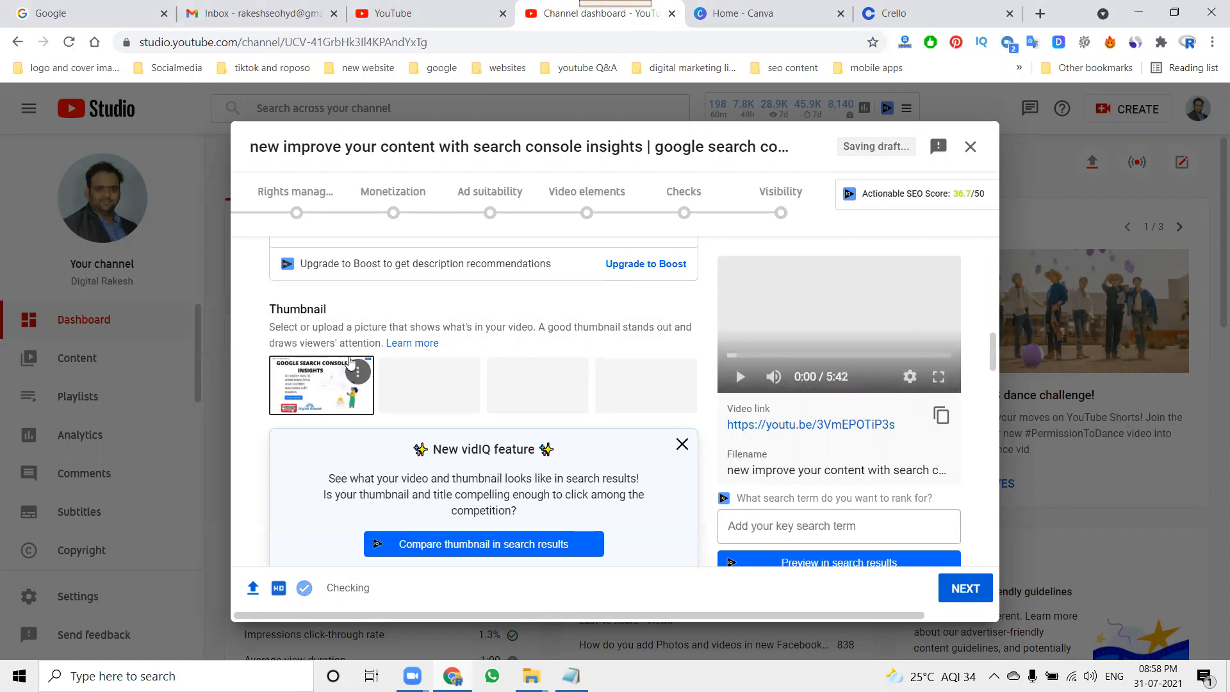
# Step: Open the playlist selection for the video
pyautogui.scroll(-5, 281, 399)
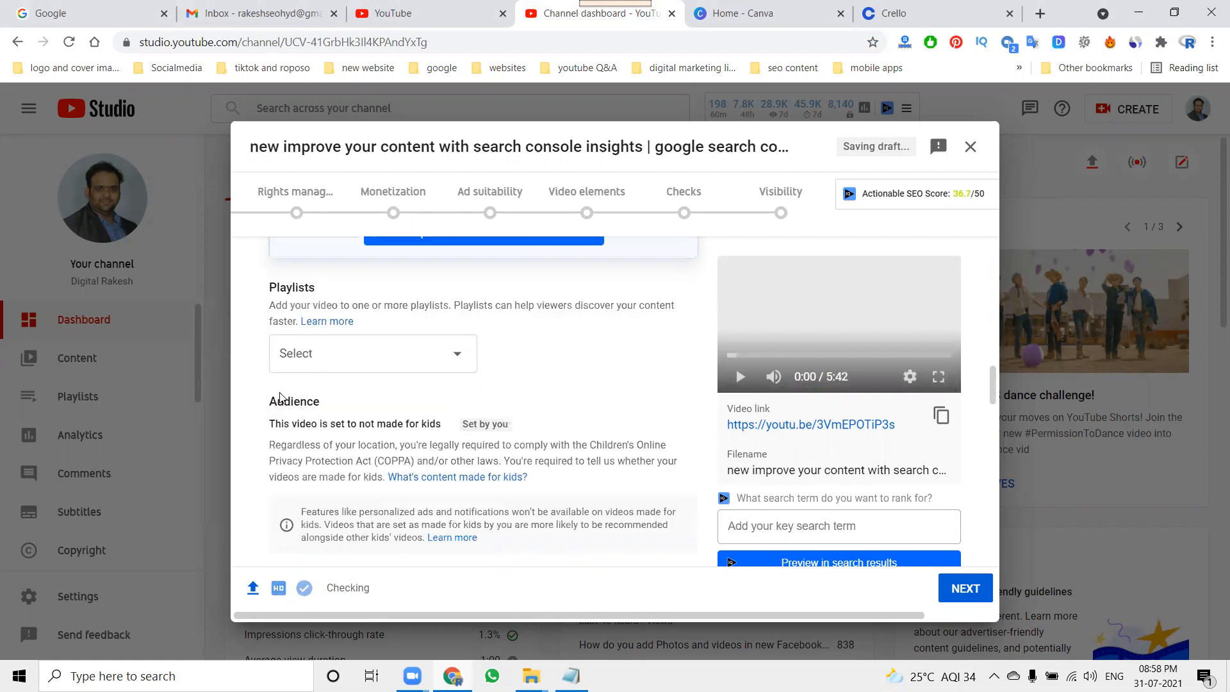
pyautogui.click(346, 359)
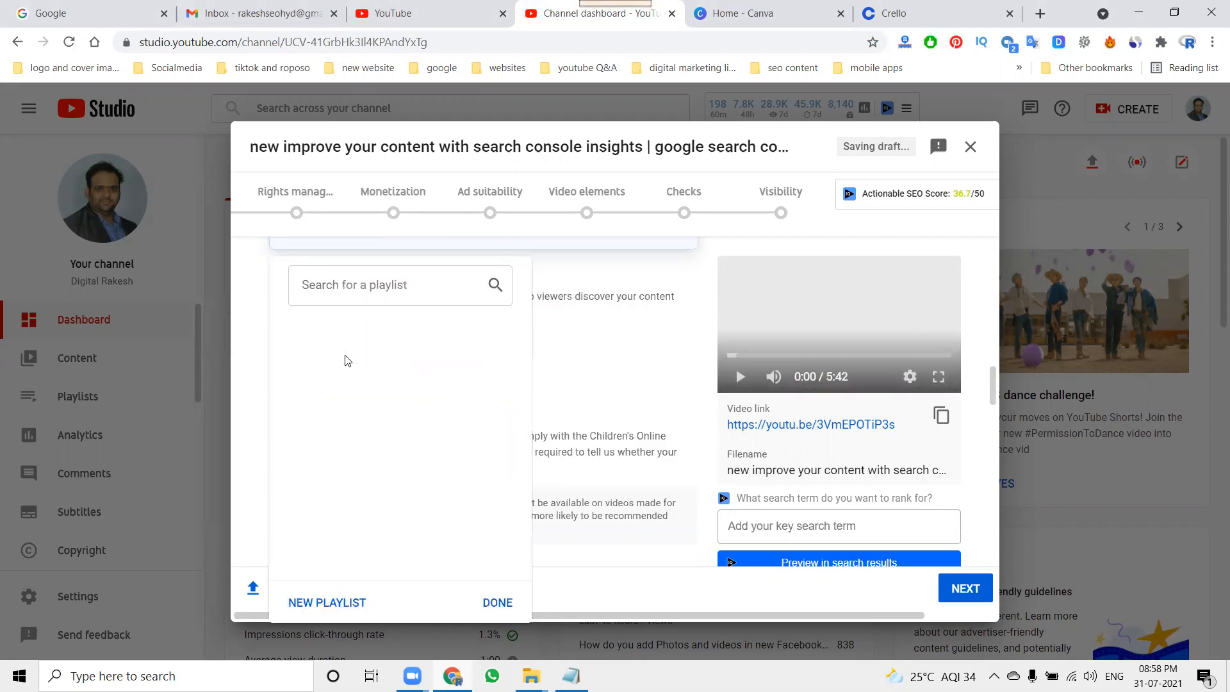
# Step: Copy "search console insights" from the earlier Google search and create a public playlist titled "Google search console insights"
pyautogui.click(13, 12)
pyautogui.click(15, 40)
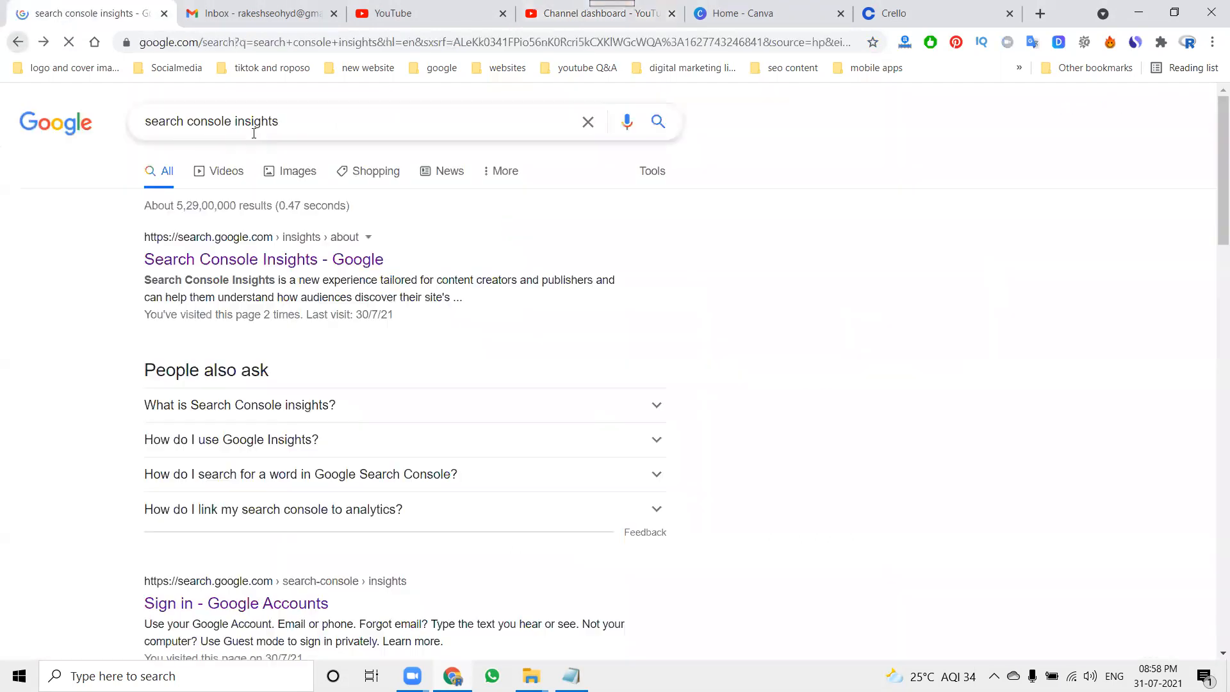
pyautogui.tripleClick(234, 132)
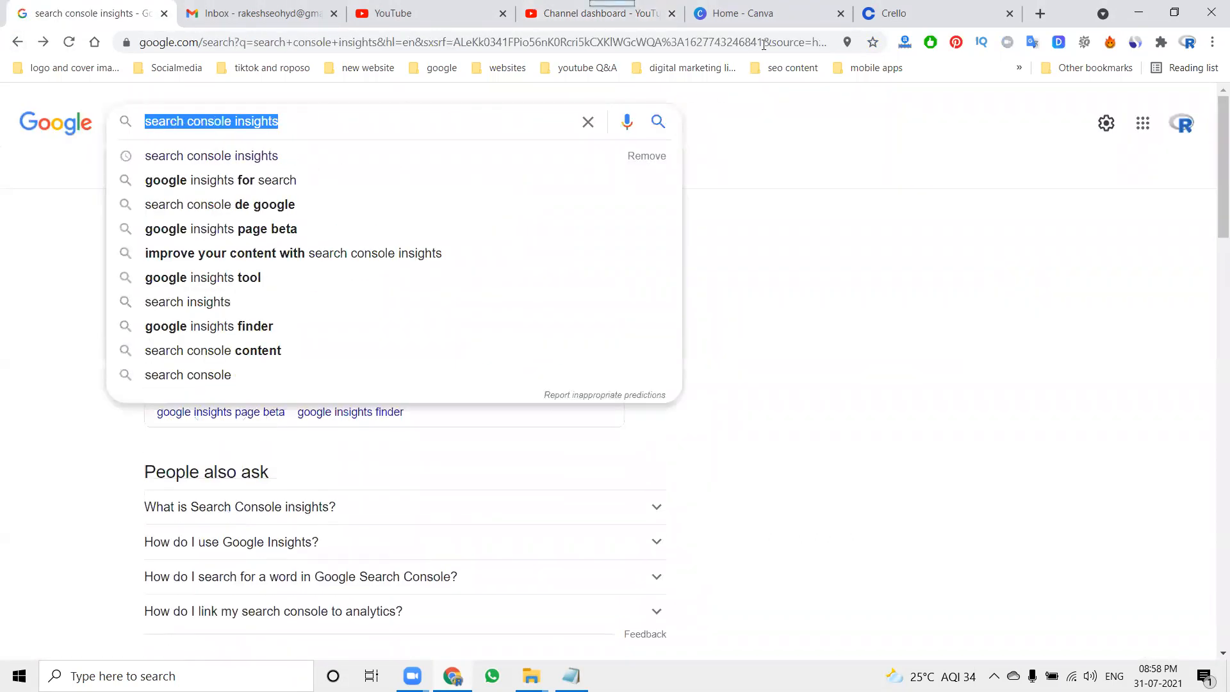
pyautogui.click(543, 22)
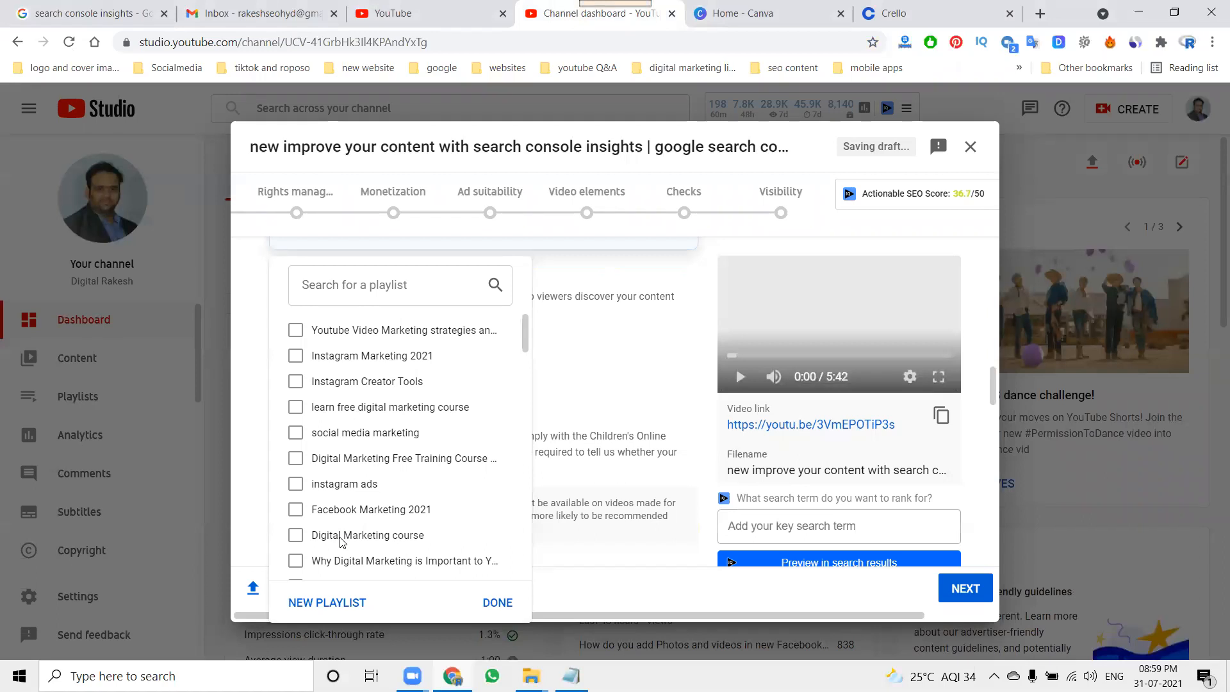
pyautogui.click(325, 602)
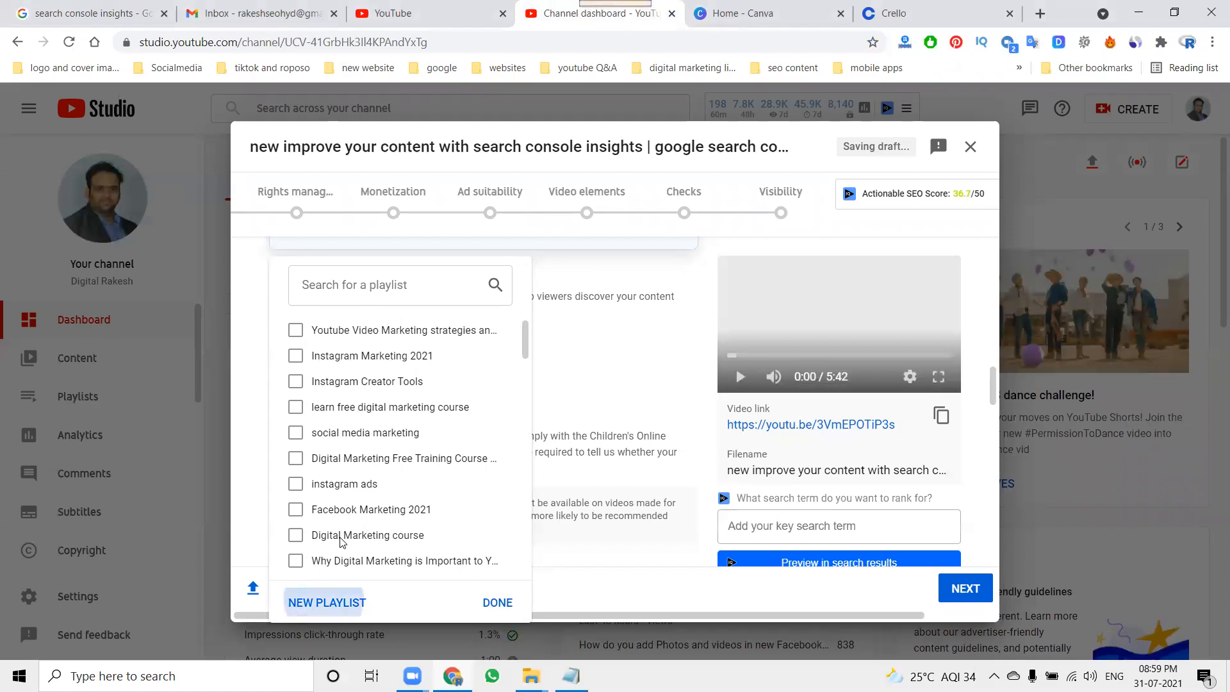
pyautogui.write('Google')
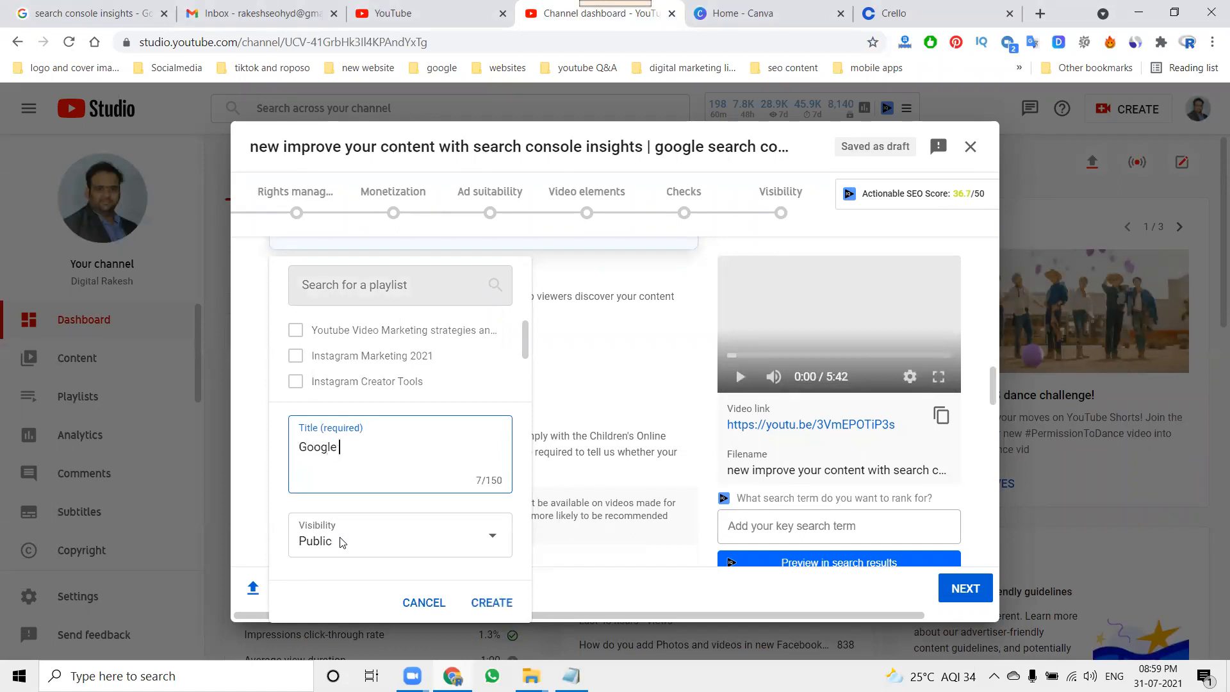
pyautogui.write(' search console insights')
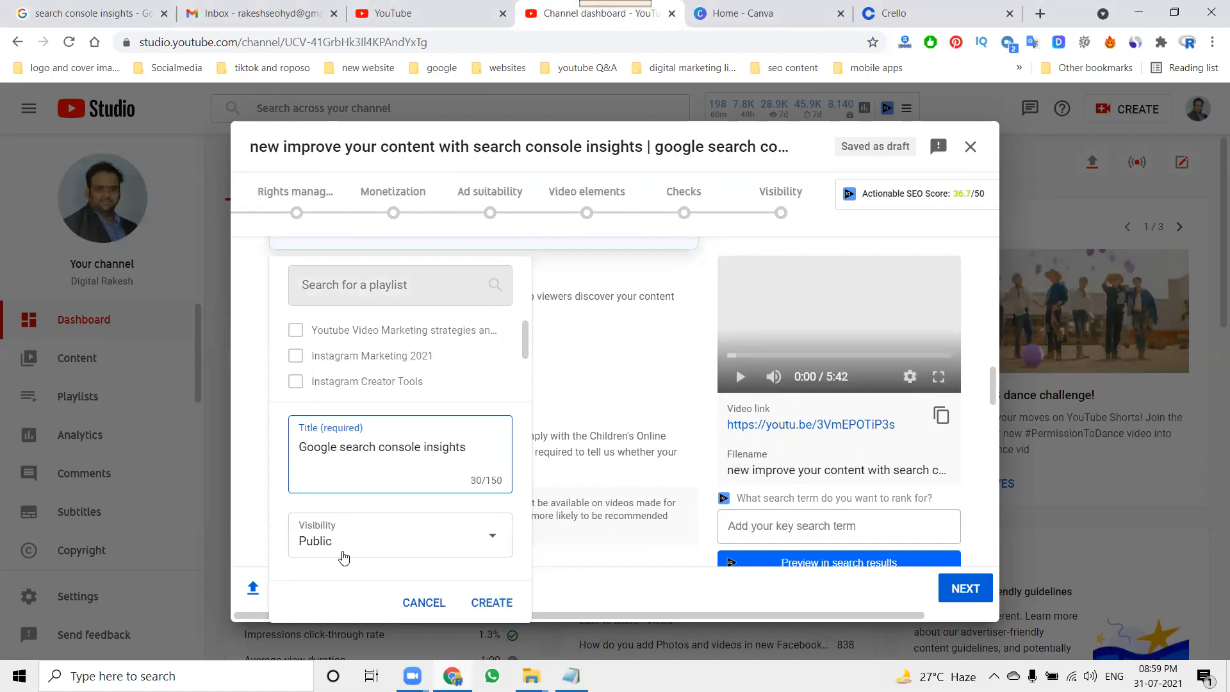
pyautogui.press('Return')
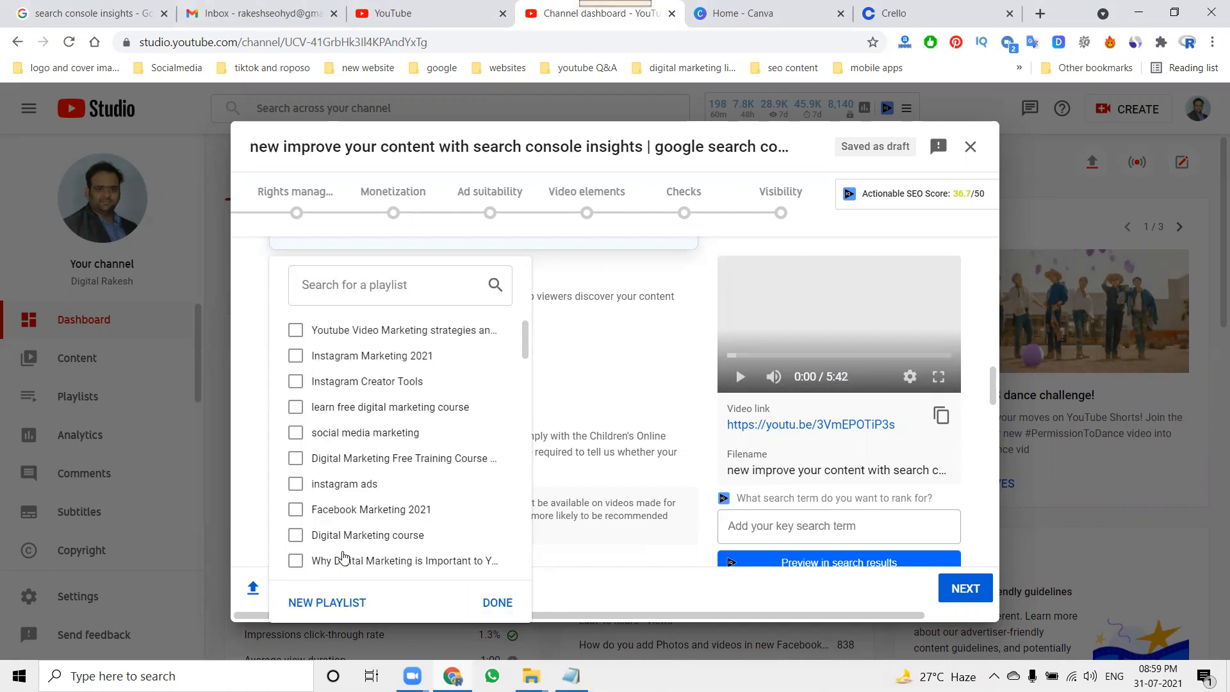
# Step: Add the video to the listed playlists from "Youtube Video Marketing strategies" down through the channel subscription playlist, and close the playlist selection
pyautogui.click(384, 330)
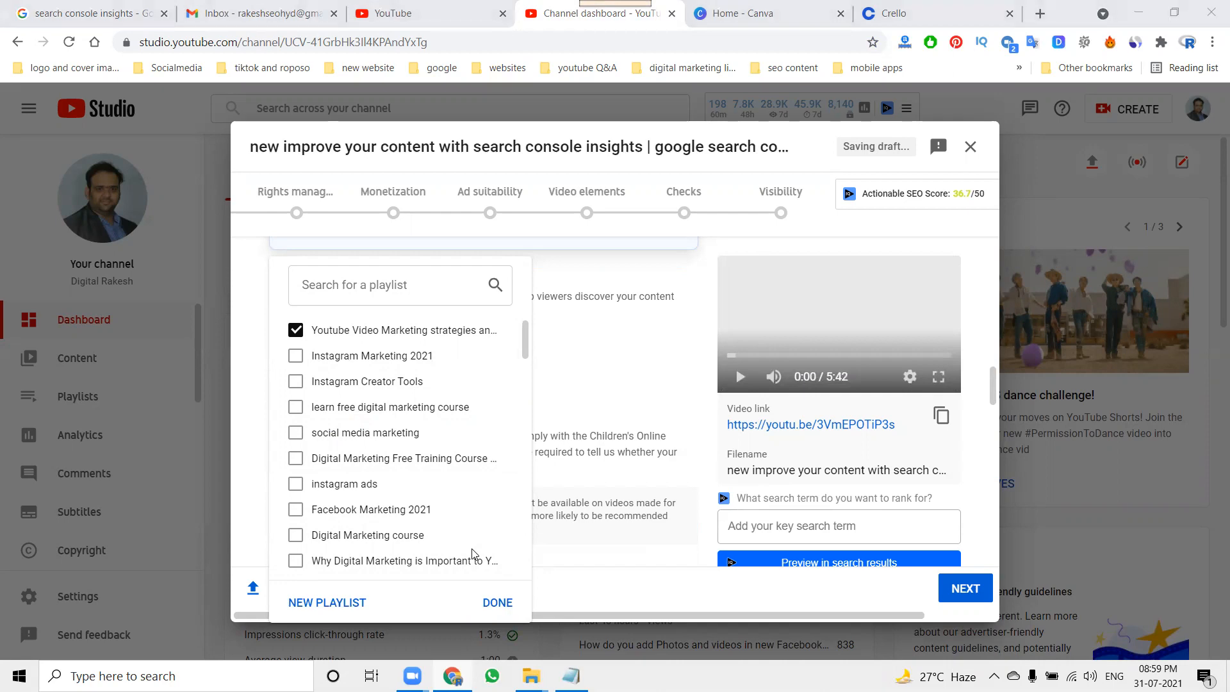
pyautogui.scroll(-5, 472, 553)
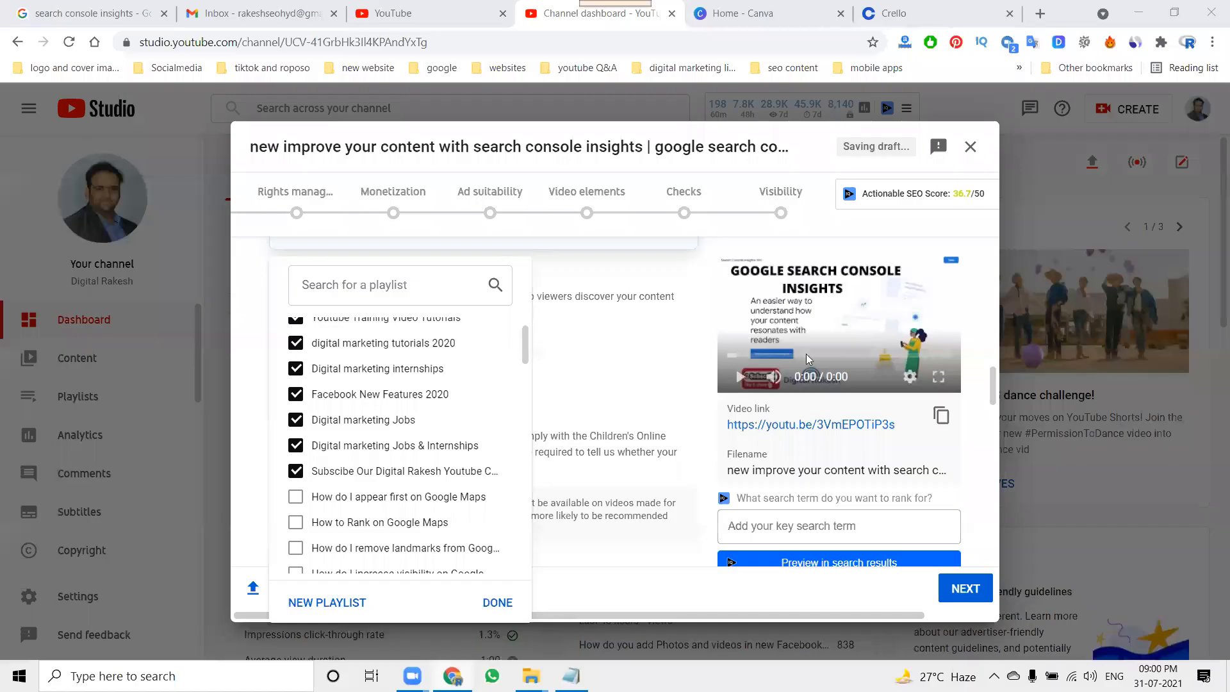
pyautogui.click(590, 379)
# Step: Copy the full video title and add it as a new tag after the existing default tags
pyautogui.scroll(-8, 511, 389)
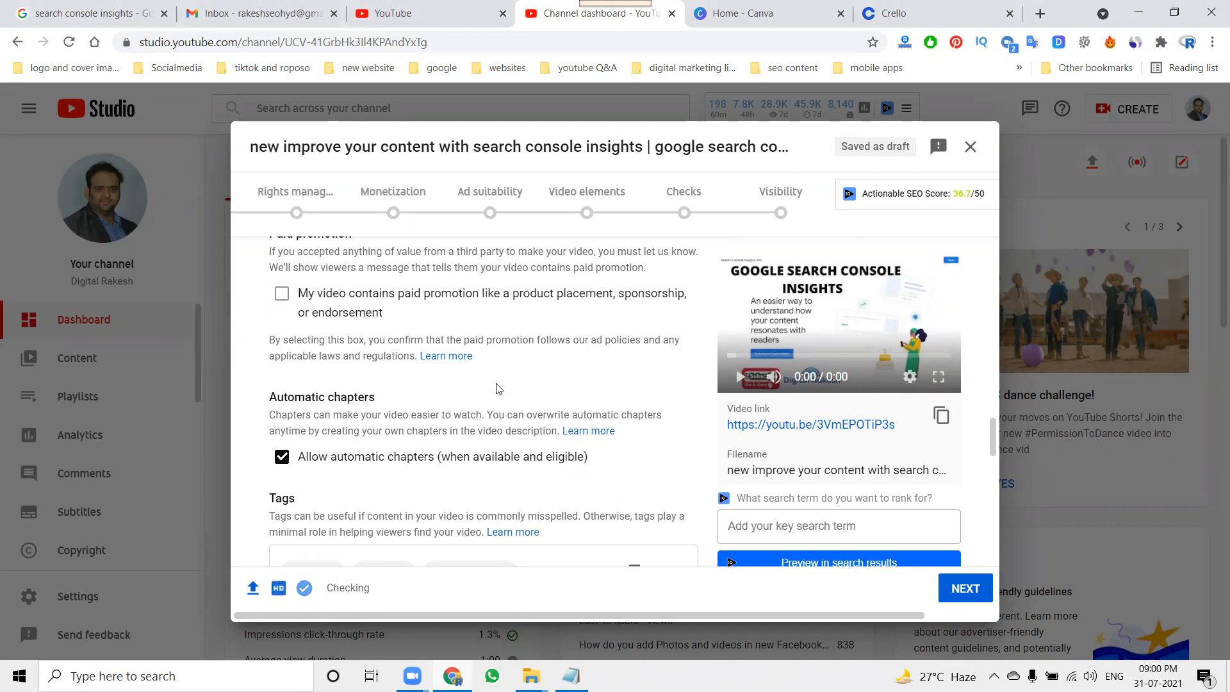
pyautogui.scroll(-1, 499, 388)
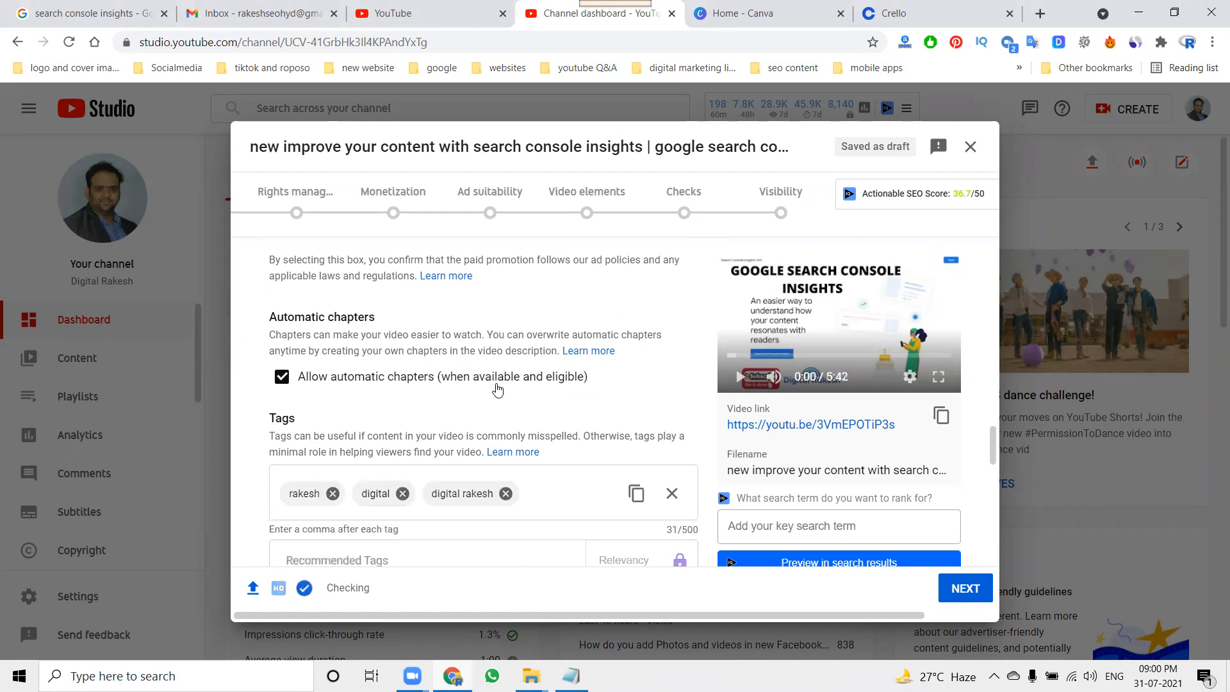
pyautogui.scroll(-2, 404, 402)
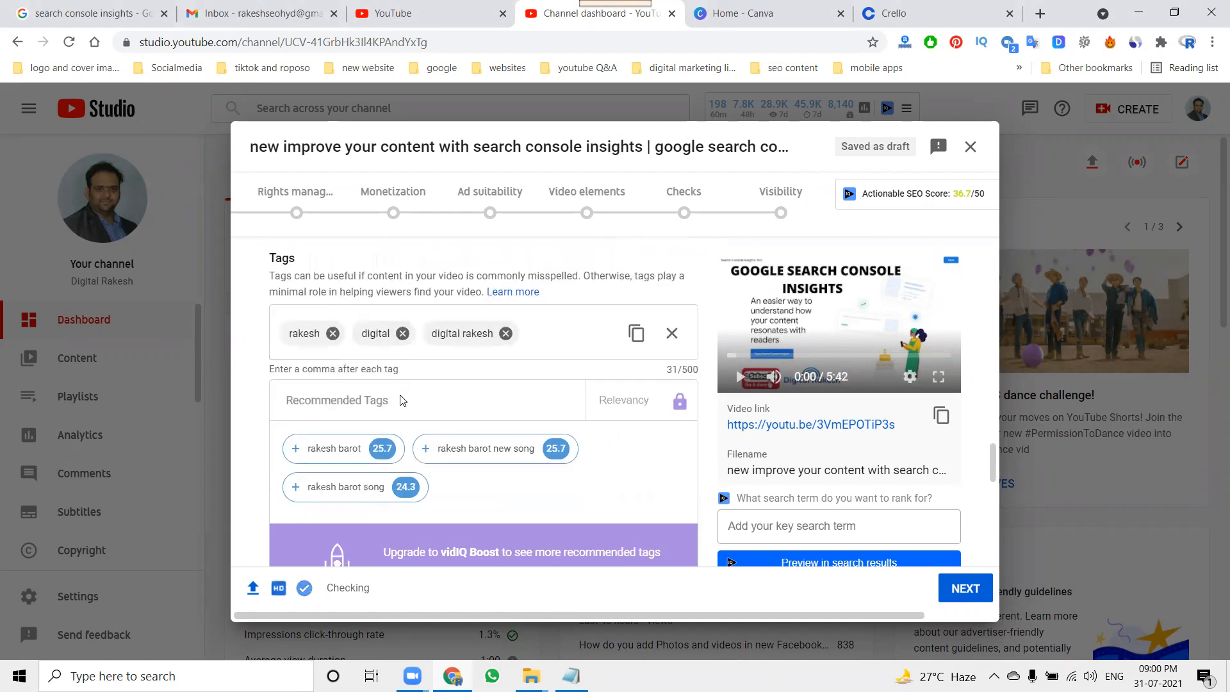
pyautogui.scroll(7, 654, 382)
pyautogui.scroll(5, 653, 383)
pyautogui.click(497, 343)
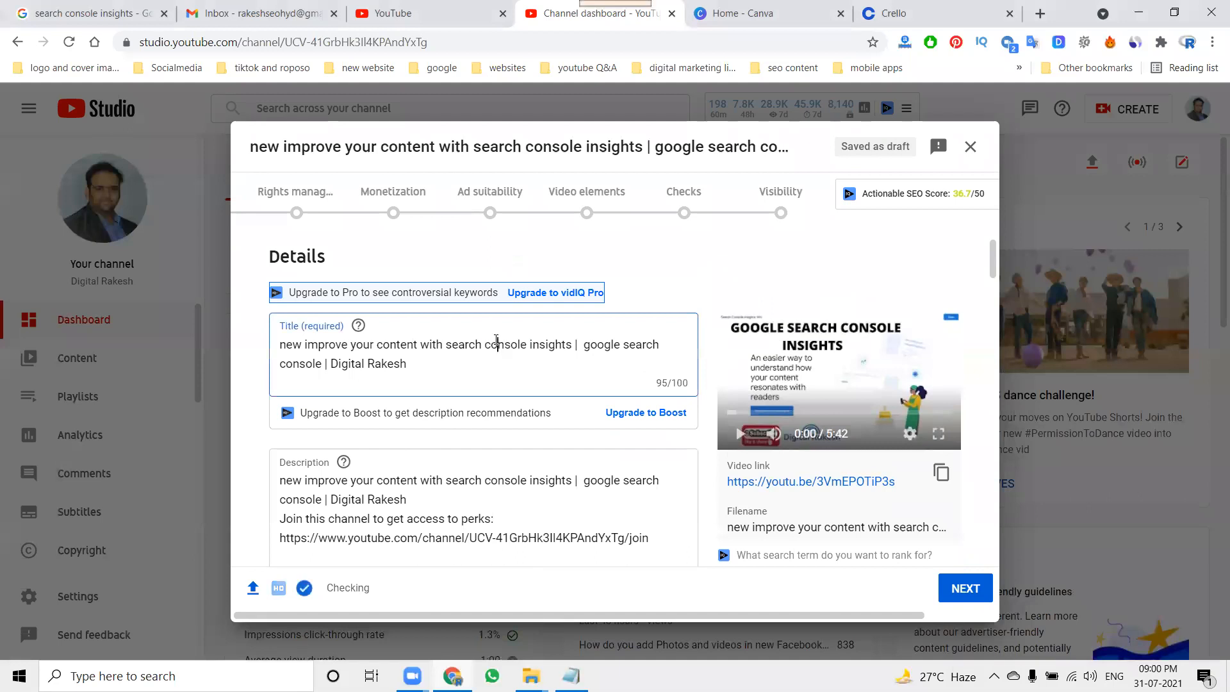
pyautogui.hotkey('ctrl', 'a')
pyautogui.scroll(-10, 727, 397)
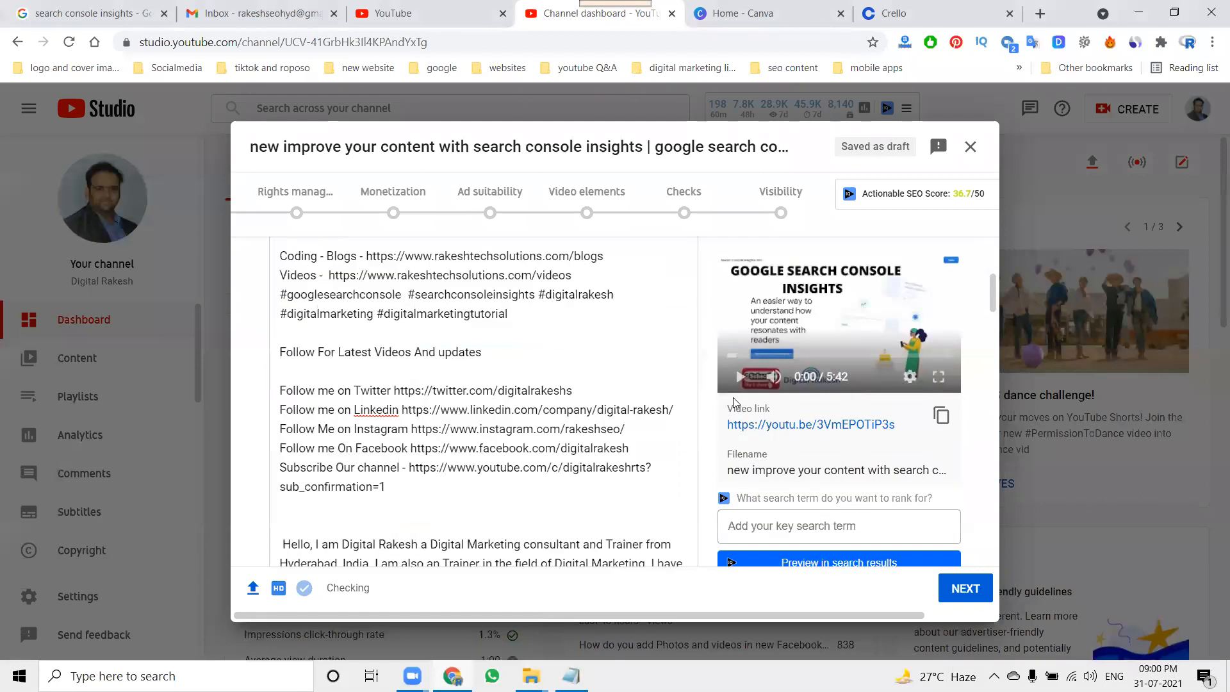
pyautogui.scroll(-5, 730, 391)
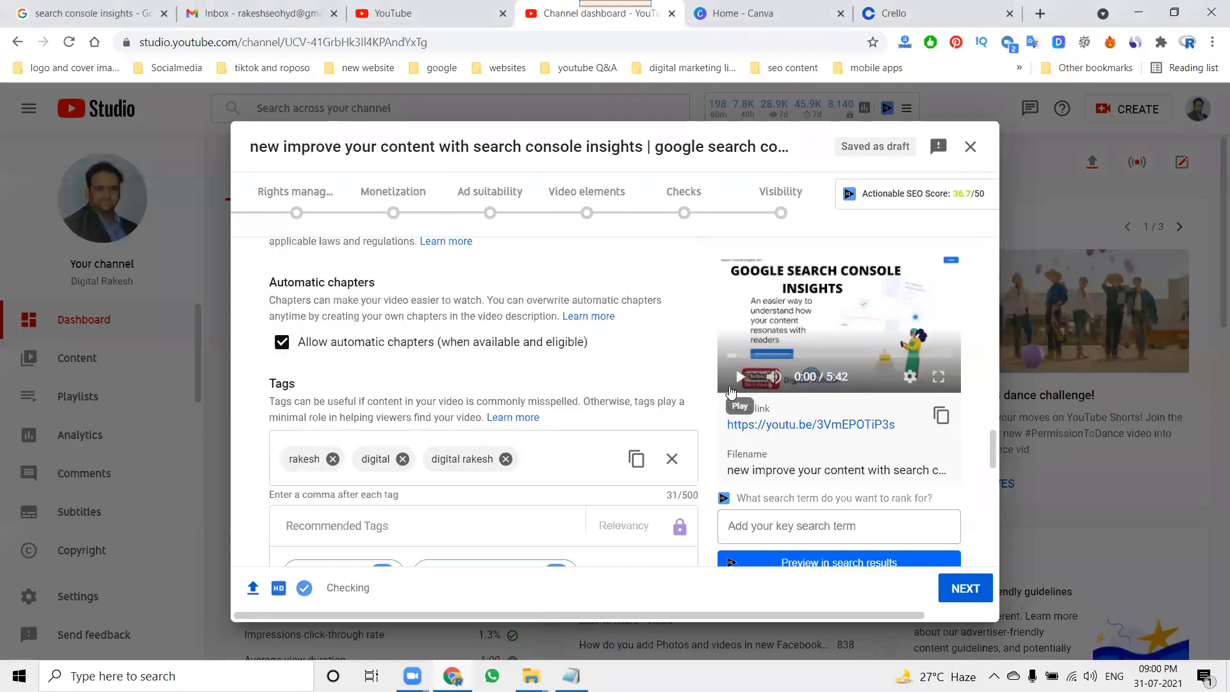
pyautogui.click(565, 337)
pyautogui.hotkey('ctrl', 'v')
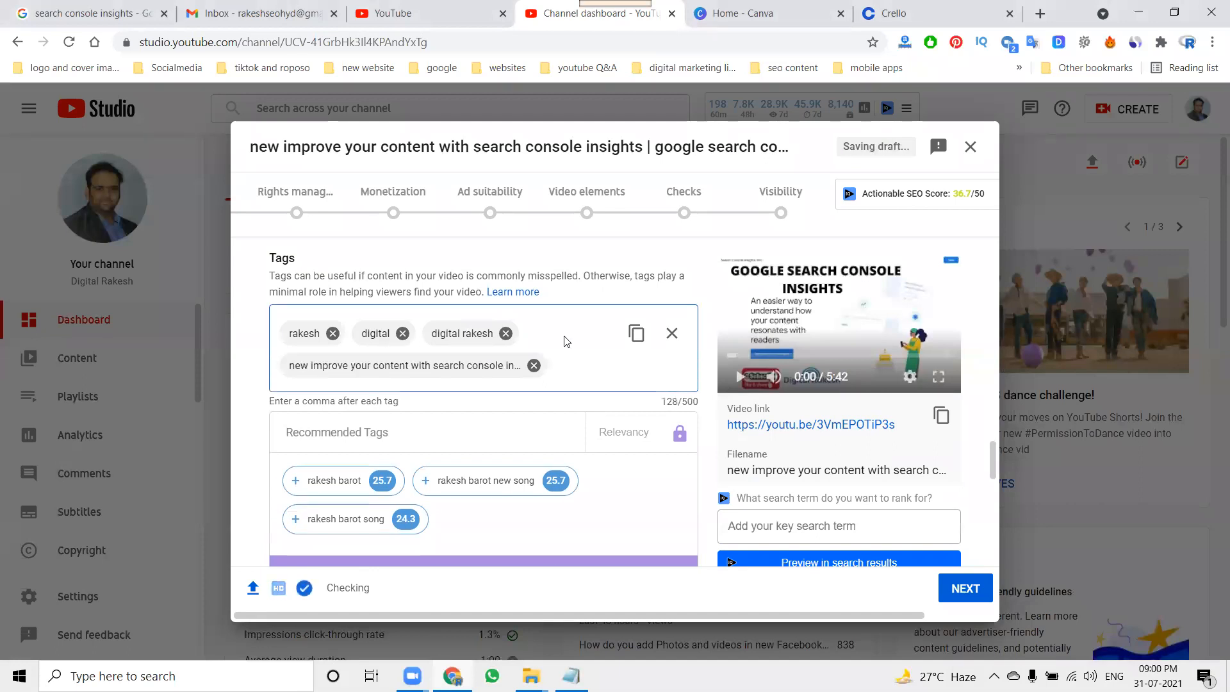
# Step: Copy the part of the title from "google search console" through the channel name and add it as another tag
pyautogui.scroll(5, 769, 342)
pyautogui.scroll(10, 770, 340)
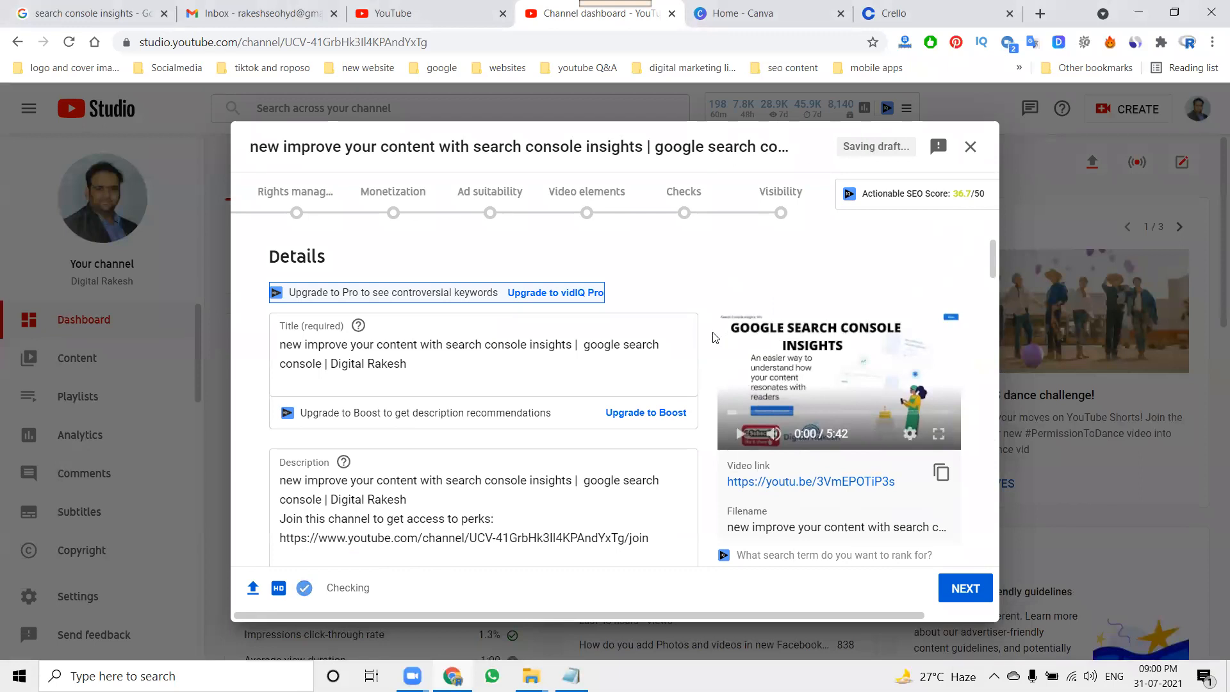
pyautogui.scroll(-15, 641, 338)
pyautogui.scroll(8, 730, 333)
pyautogui.scroll(10, 776, 328)
pyautogui.moveTo(583, 345); pyautogui.dragTo(594, 387)
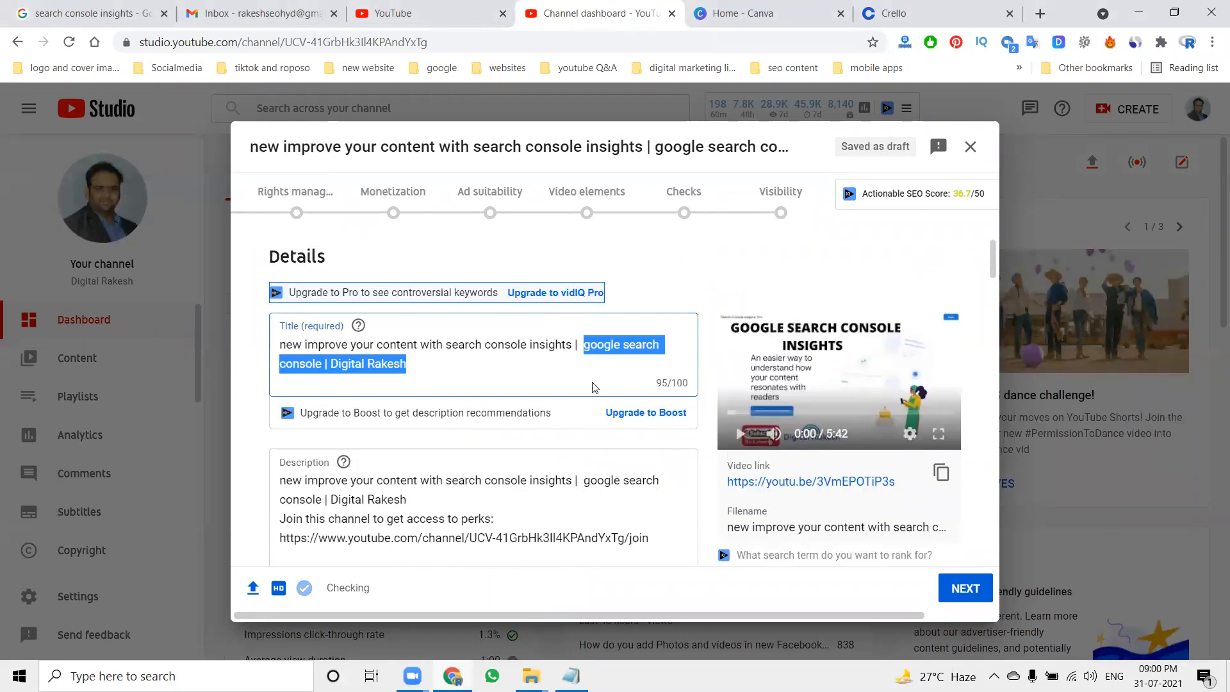
pyautogui.scroll(-10, 862, 386)
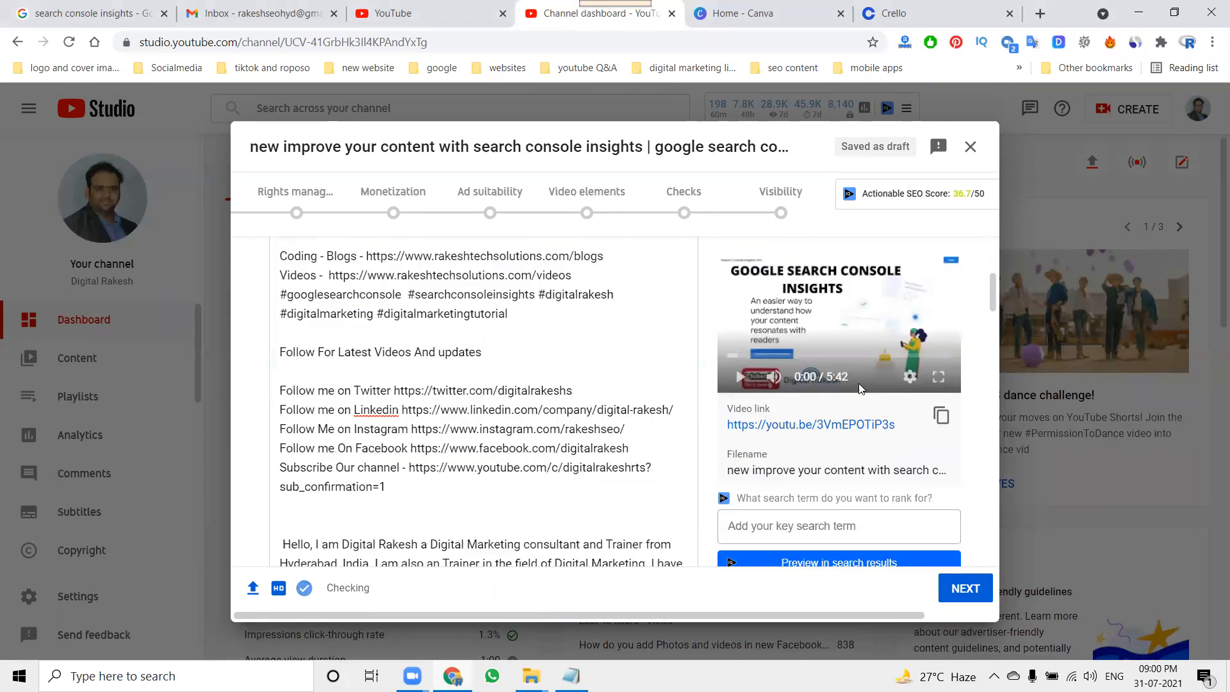
pyautogui.scroll(-10, 856, 383)
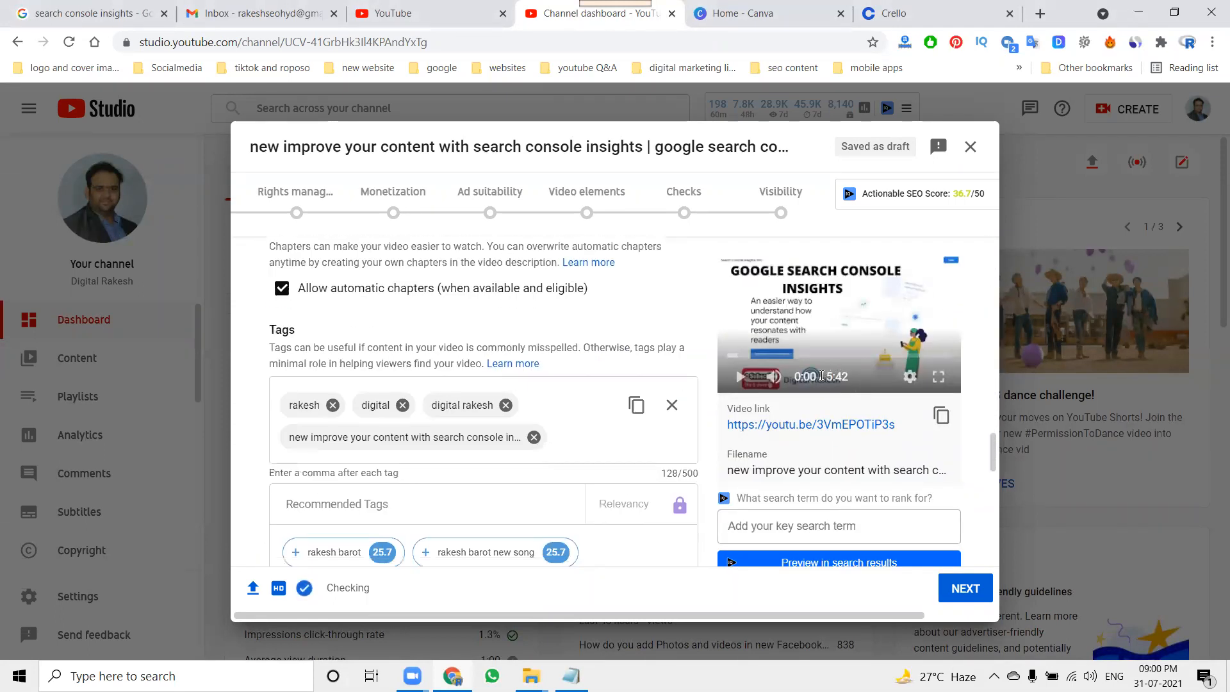
pyautogui.click(586, 289)
pyautogui.write('google search console | Digital Rakesh')
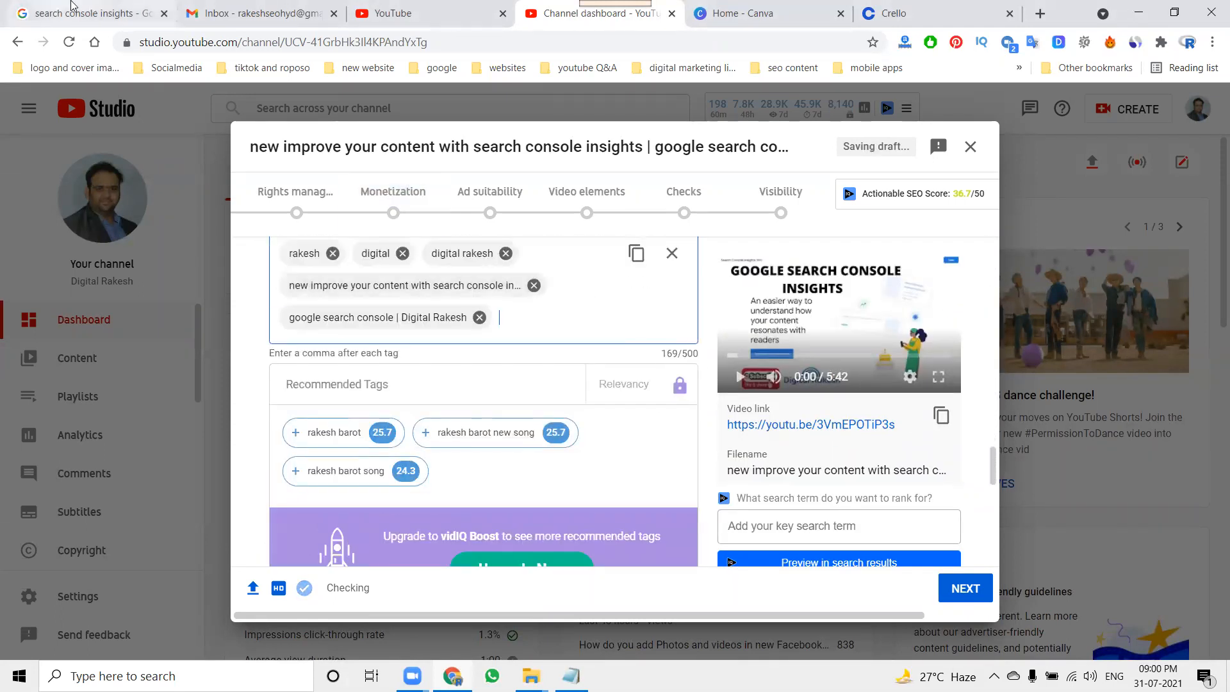
# Step: Search Google for "vidiq", view its browser extension page in a new tab, and return to the video upload
pyautogui.click(93, 13)
pyautogui.write('visid')
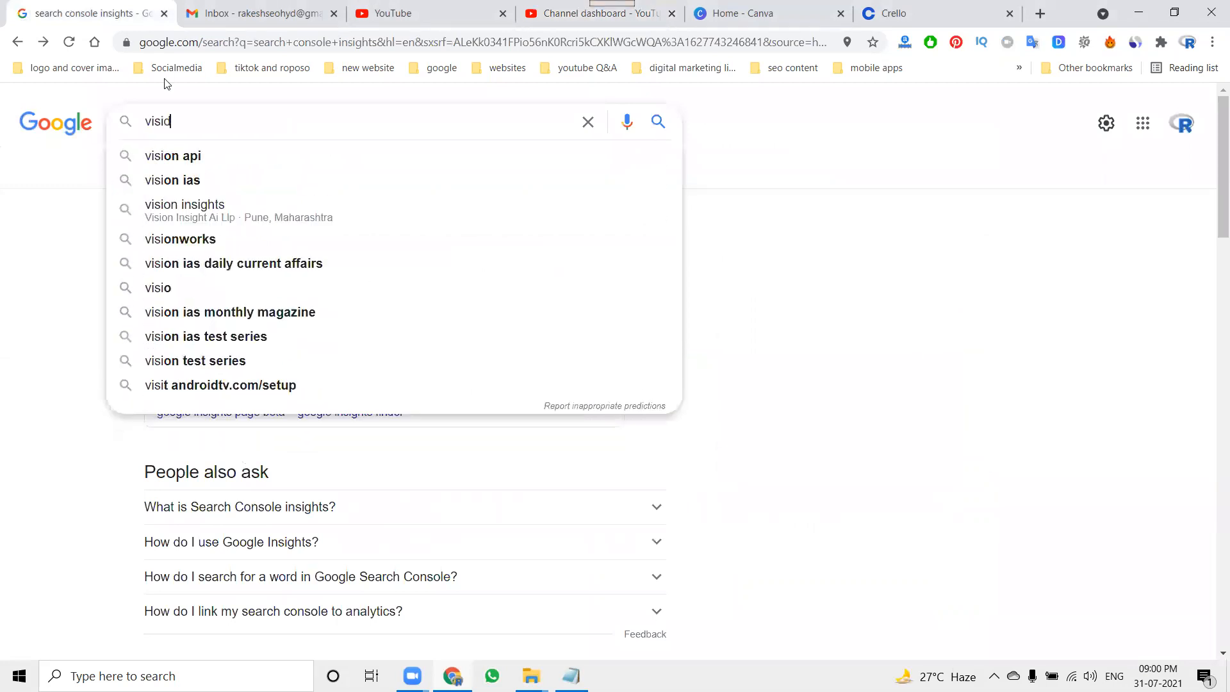
pyautogui.press('Return')
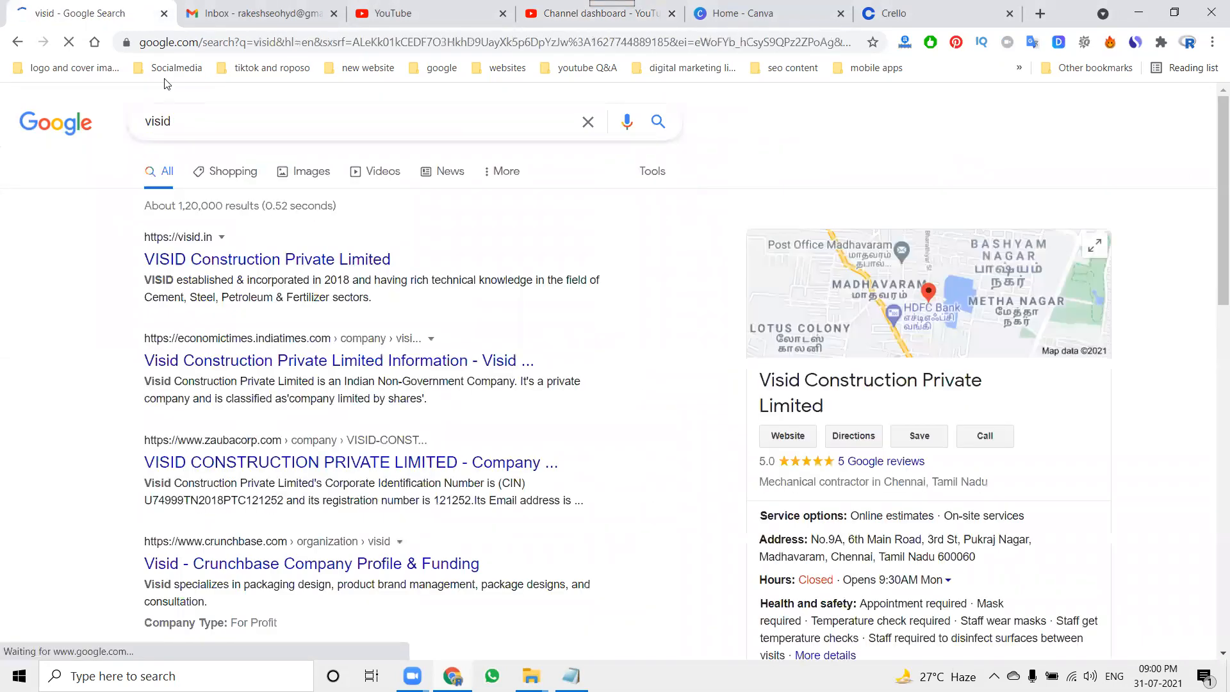
pyautogui.doubleClick(178, 120)
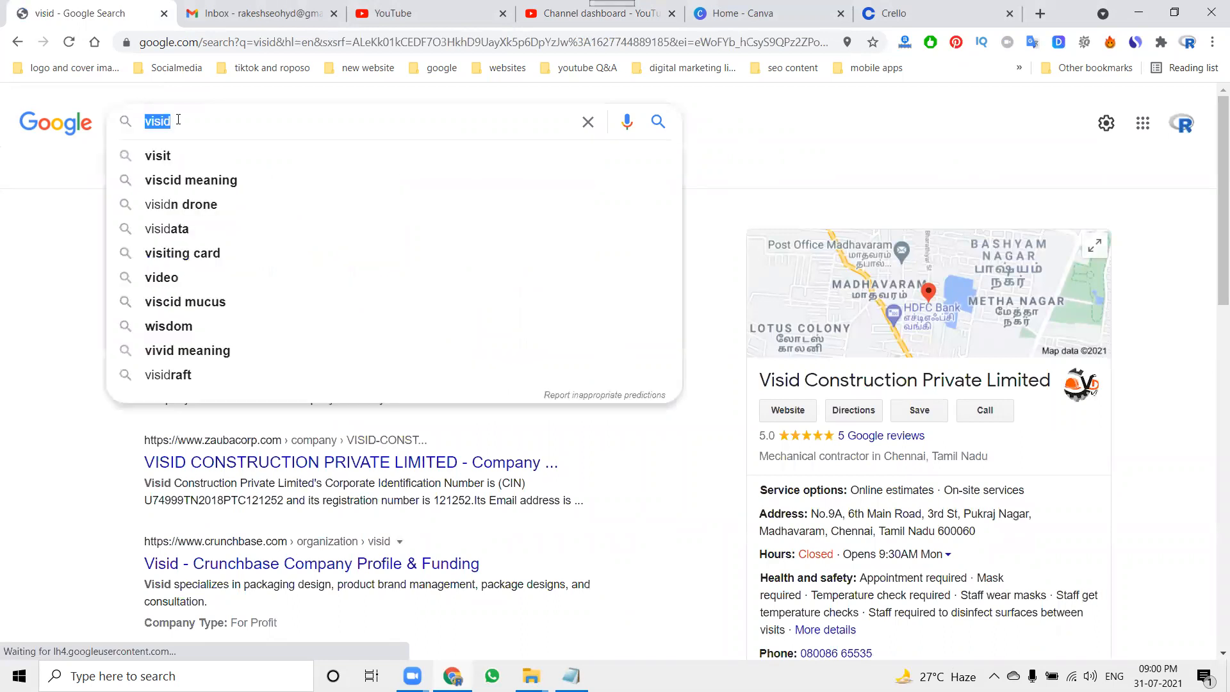
pyautogui.write('vidiq')
pyautogui.press('Return')
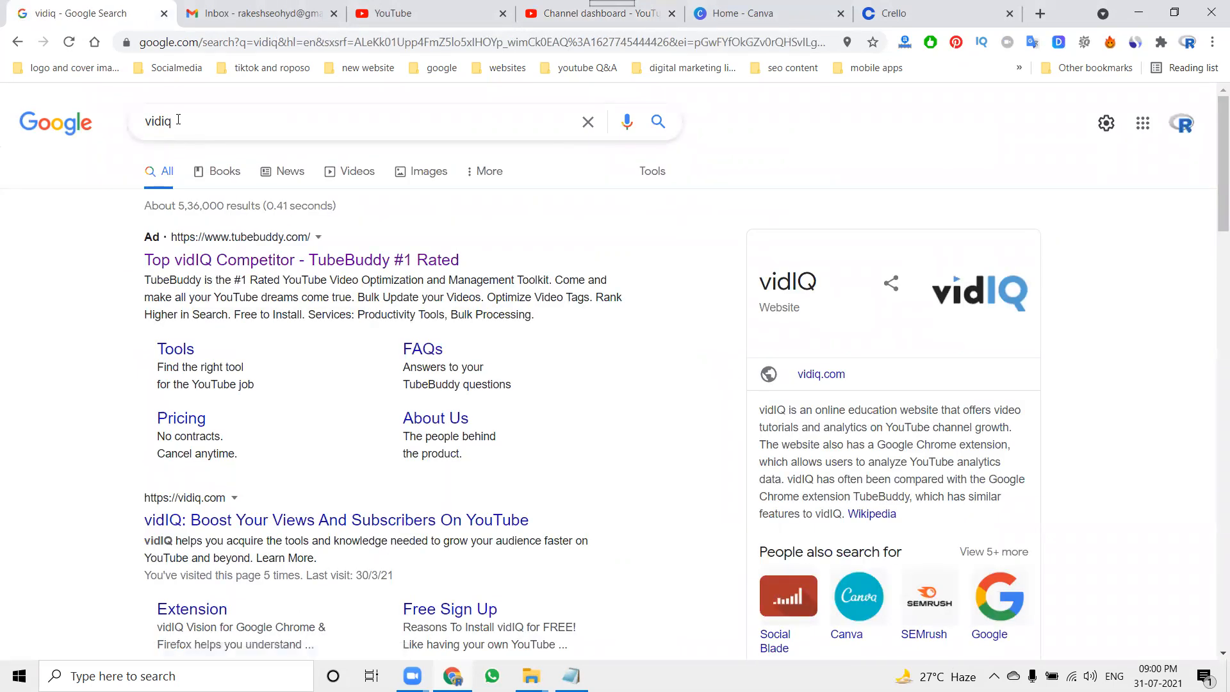
pyautogui.scroll(-5, 57, 226)
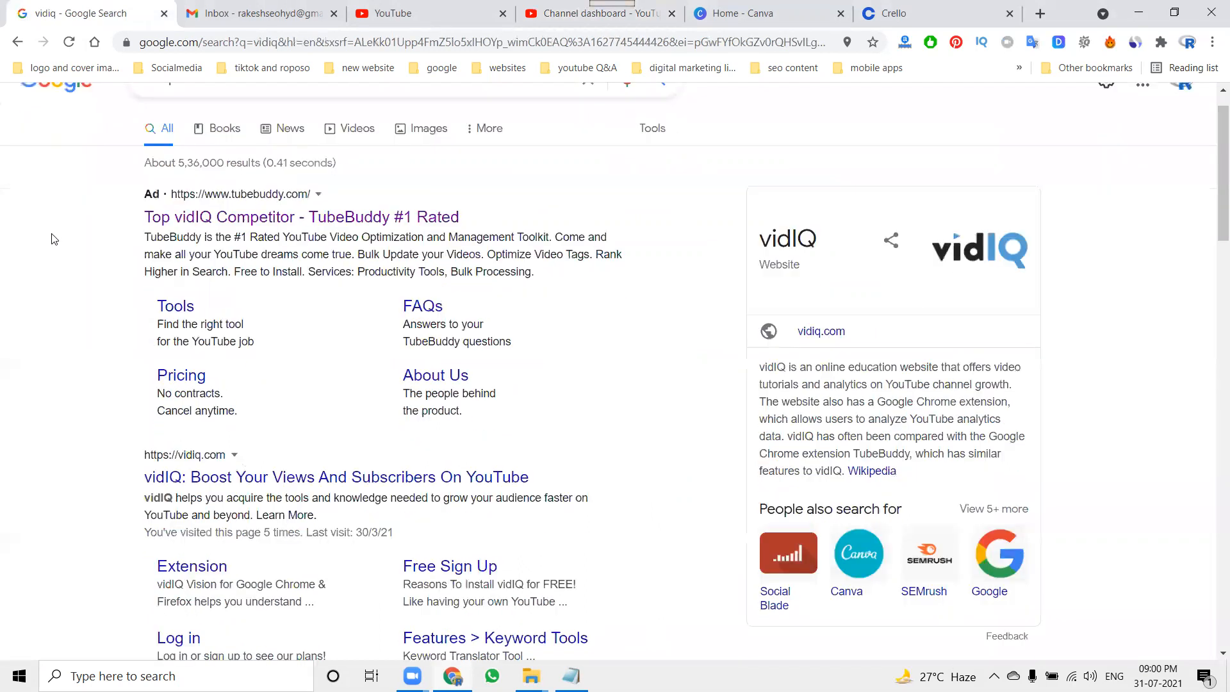
pyautogui.middleClick(199, 292)
pyautogui.click(206, 16)
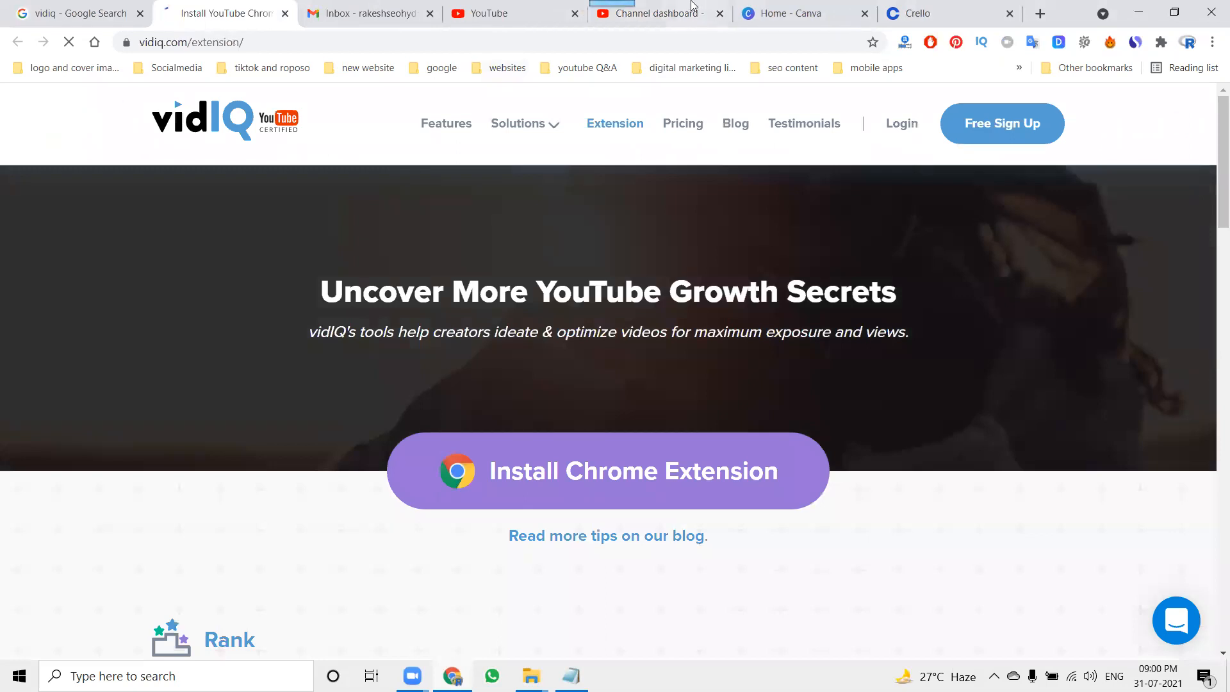
pyautogui.click(647, 12)
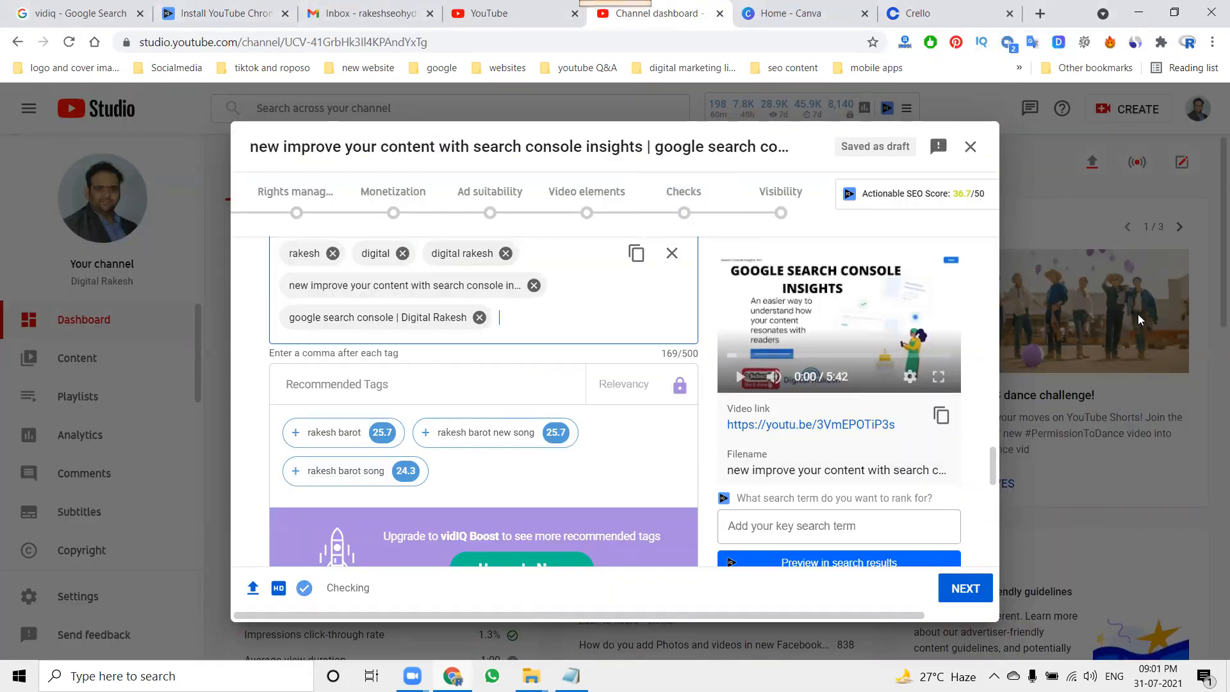
# Step: Copy "search console insights" from the earlier Google search and add it as a tag on the video
pyautogui.click(85, 15)
pyautogui.click(18, 41)
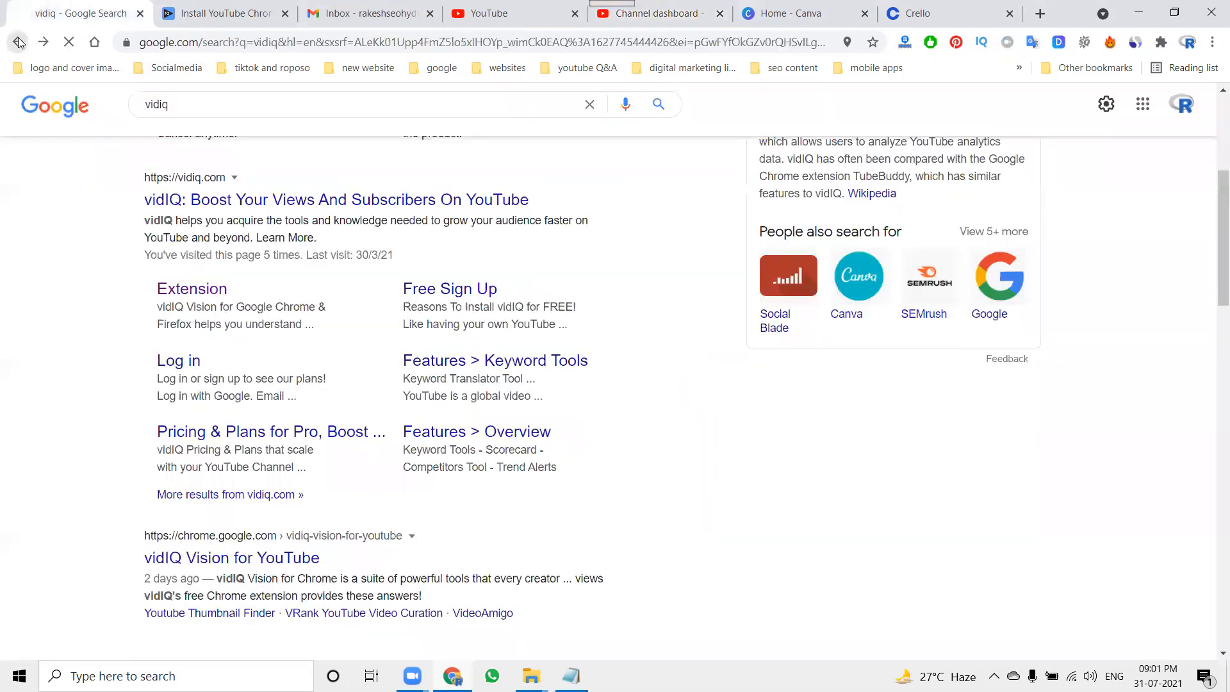
pyautogui.click(17, 42)
pyautogui.tripleClick(216, 122)
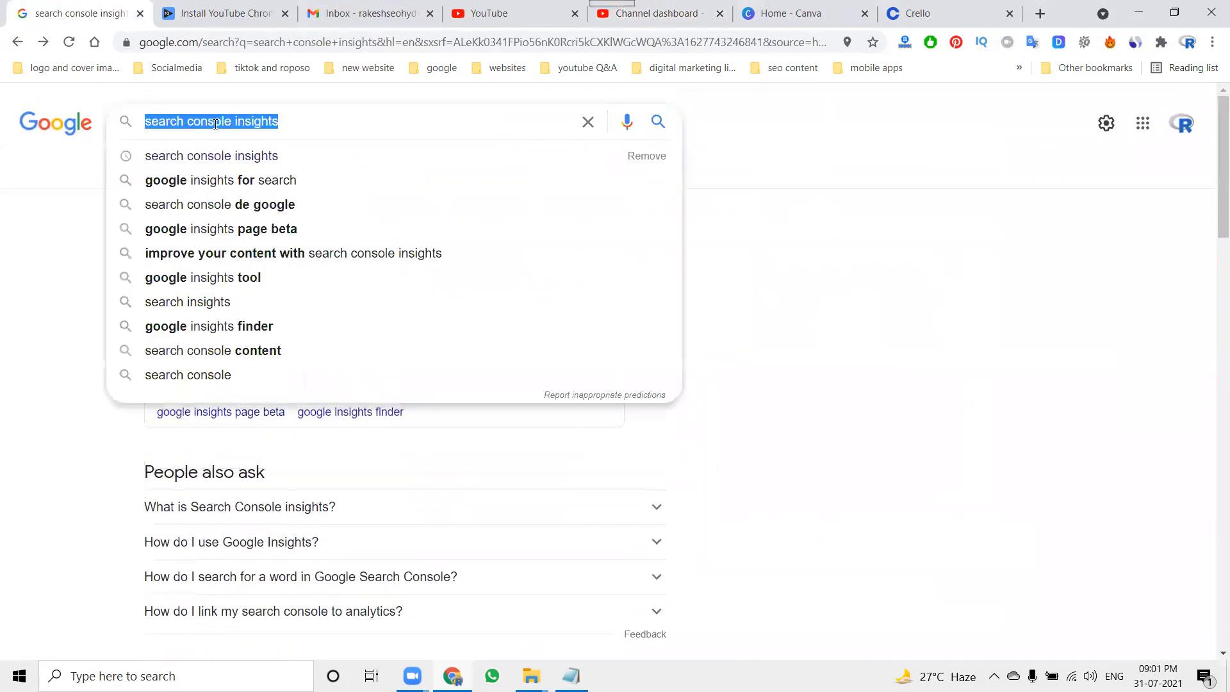
pyautogui.click(618, 14)
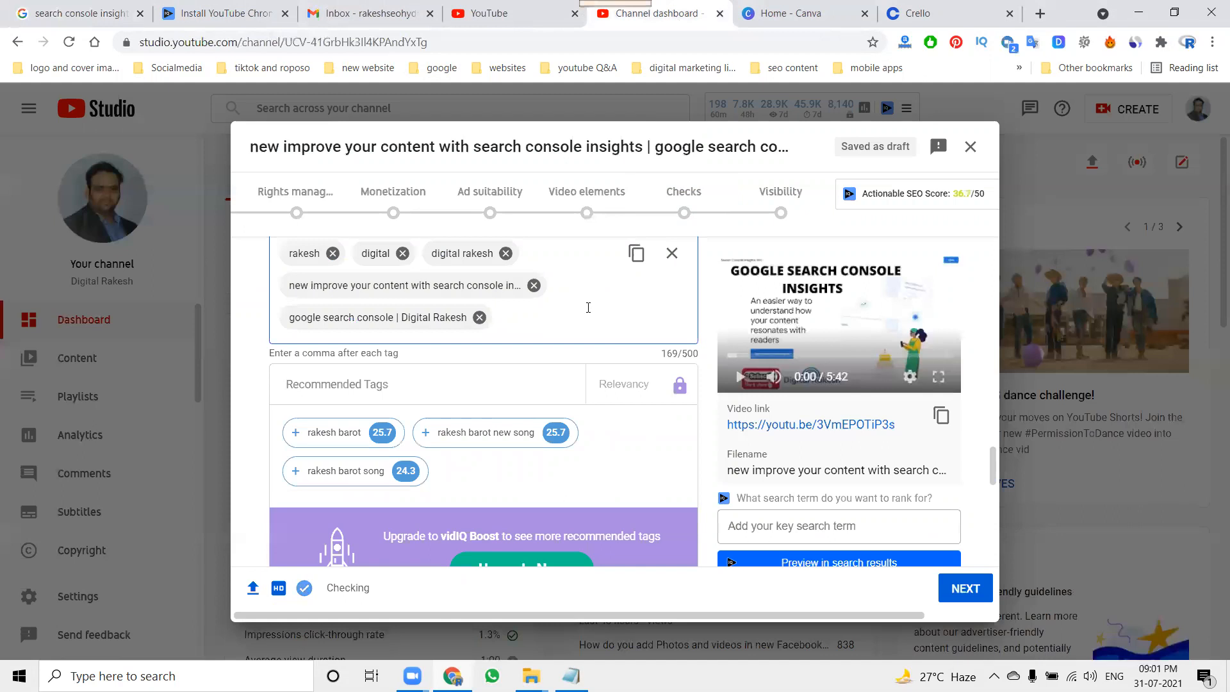
pyautogui.write('search console insights')
pyautogui.write('gogole se')
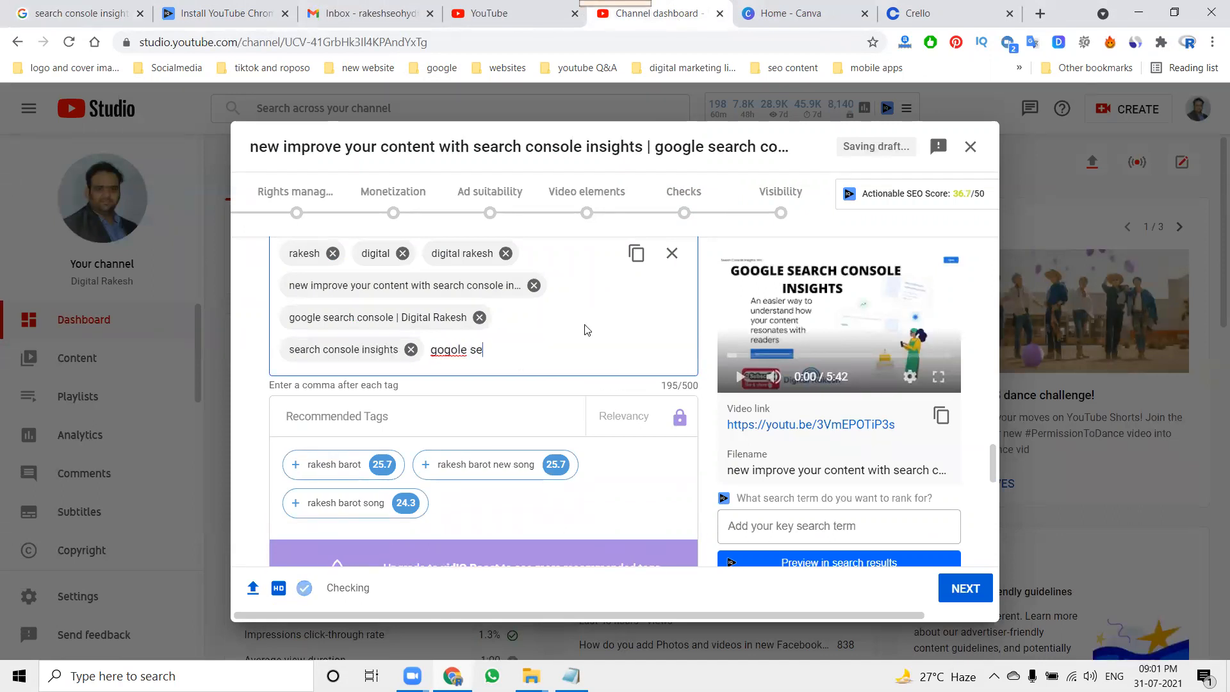
pyautogui.write('arch,')
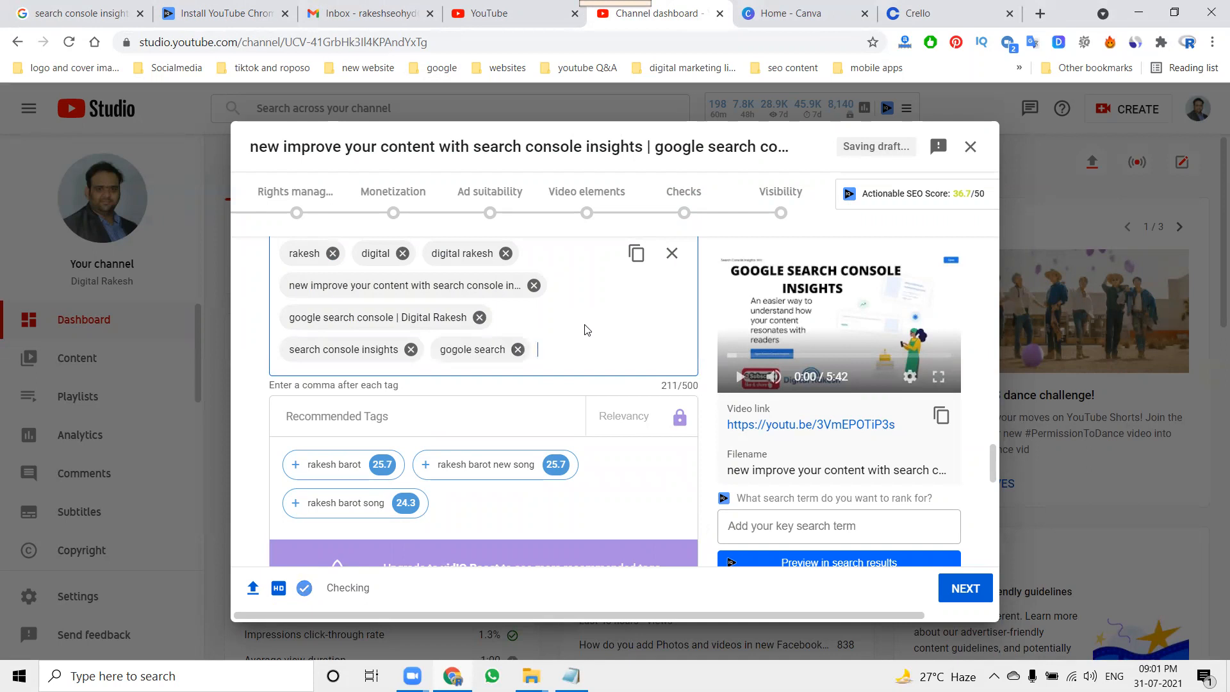
pyautogui.click(517, 349)
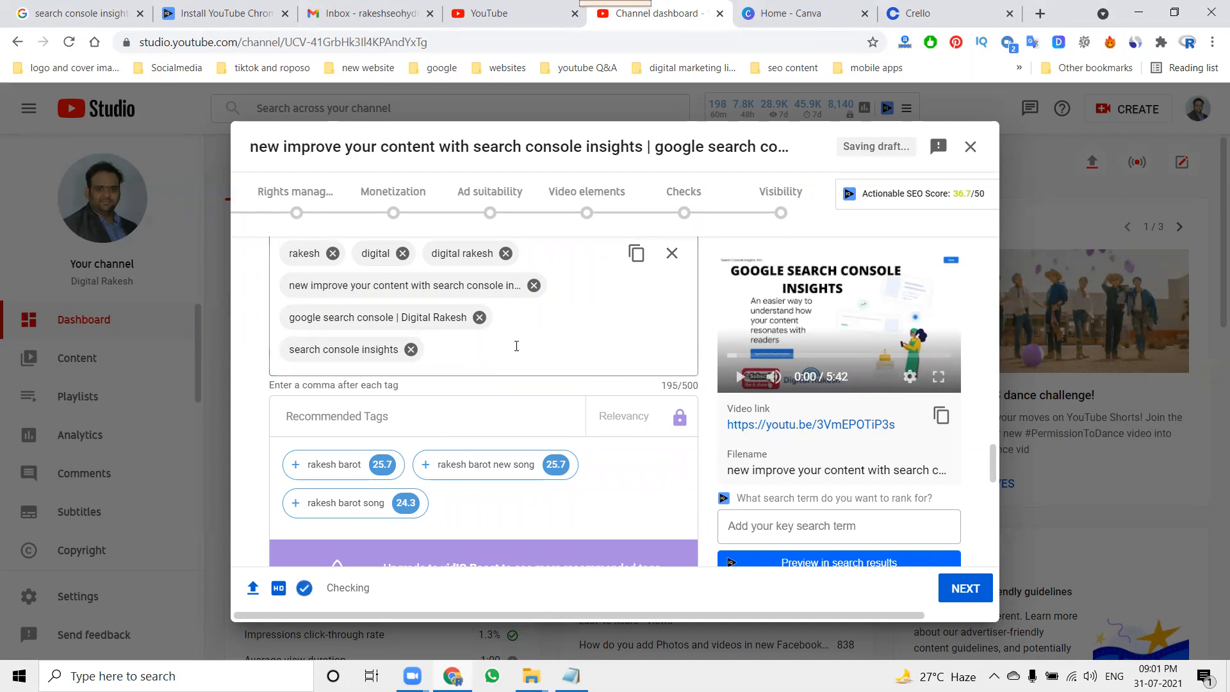
# Step: Add the tag "google search", and add the start of the video title through "google search console" as another tag
pyautogui.write('googl')
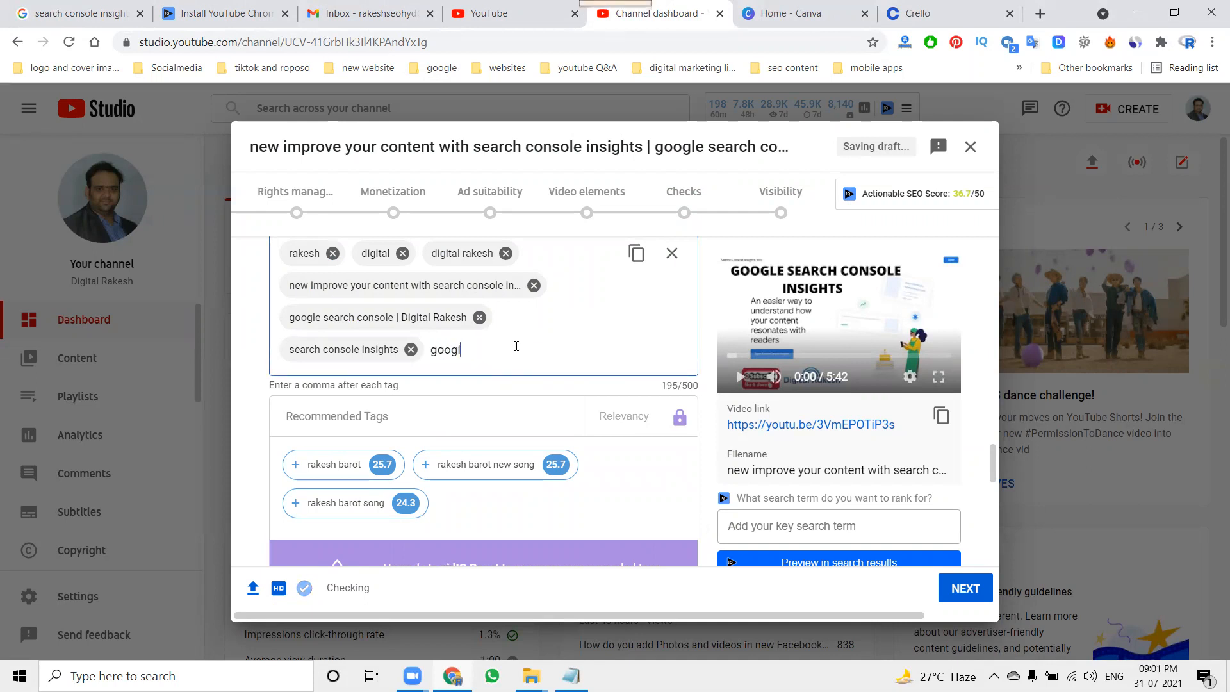
pyautogui.write('e search,')
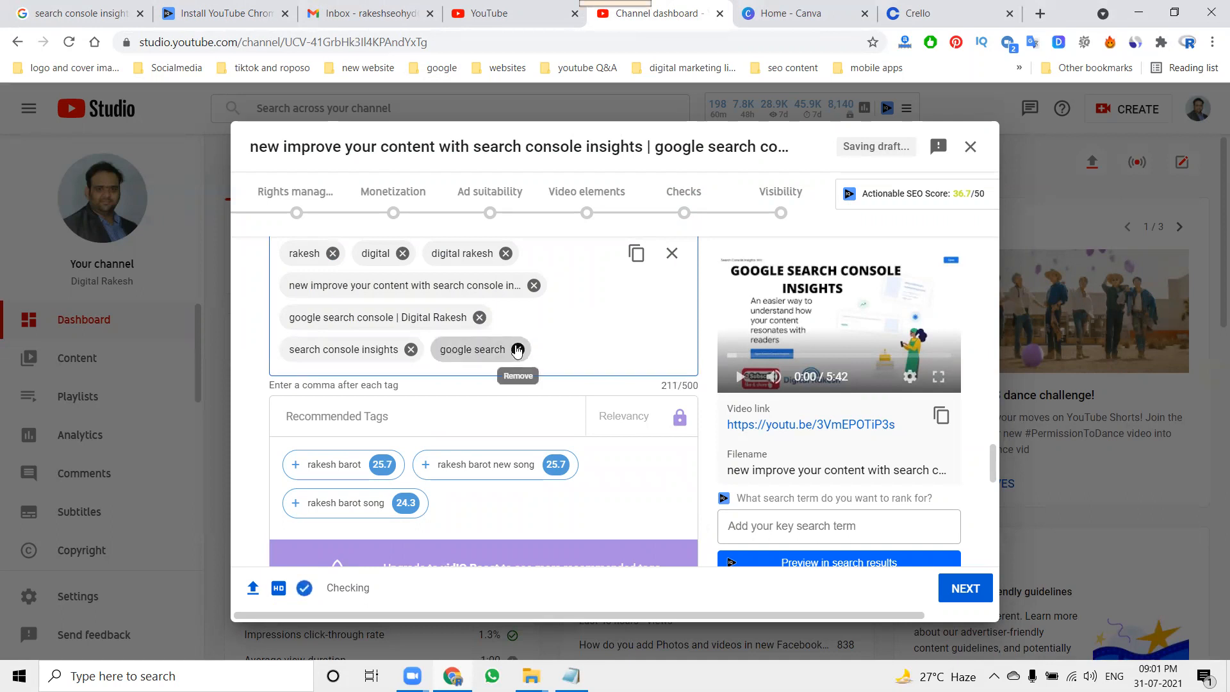
pyautogui.scroll(15, 517, 349)
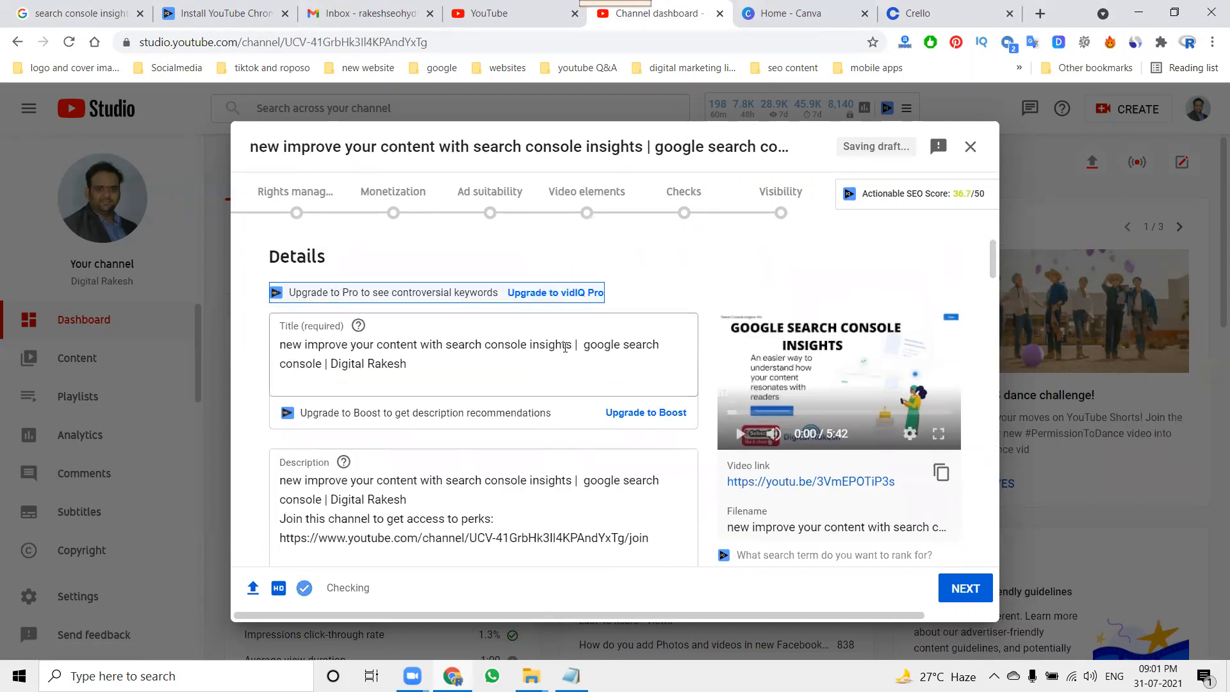
pyautogui.moveTo(570, 344); pyautogui.dragTo(232, 358)
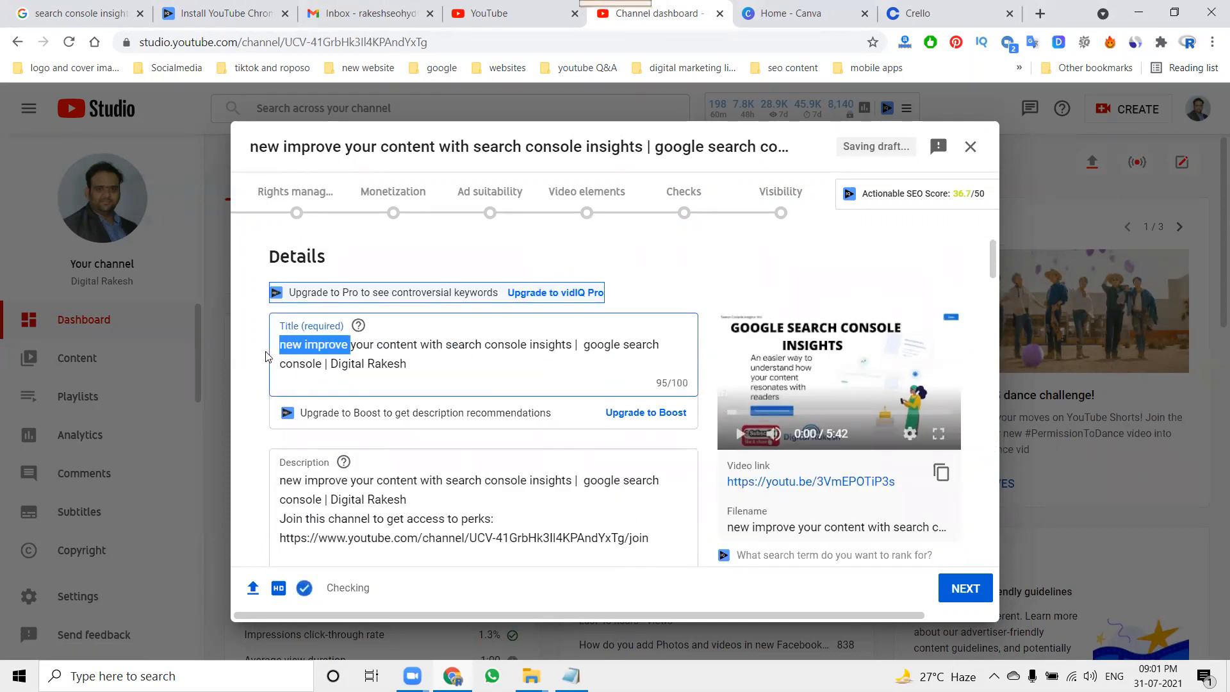
pyautogui.click(281, 351)
pyautogui.moveTo(282, 349); pyautogui.dragTo(316, 370)
pyautogui.hotkey('ctrl', 'c')
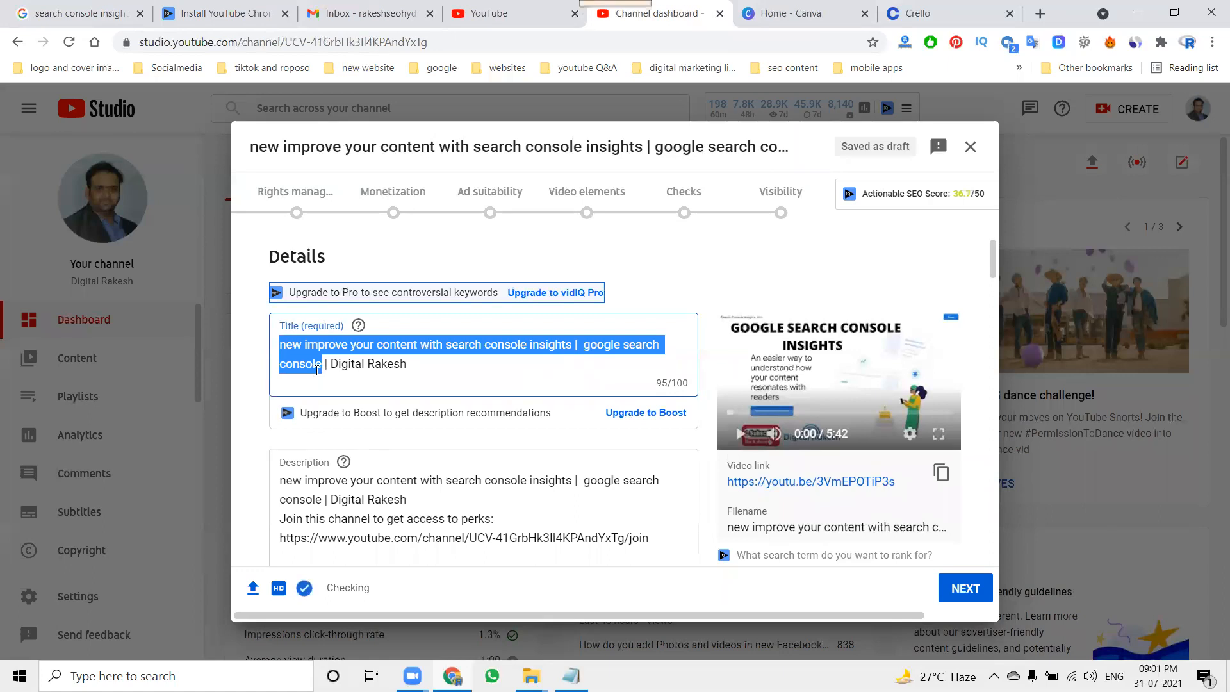
pyautogui.scroll(-15, 871, 419)
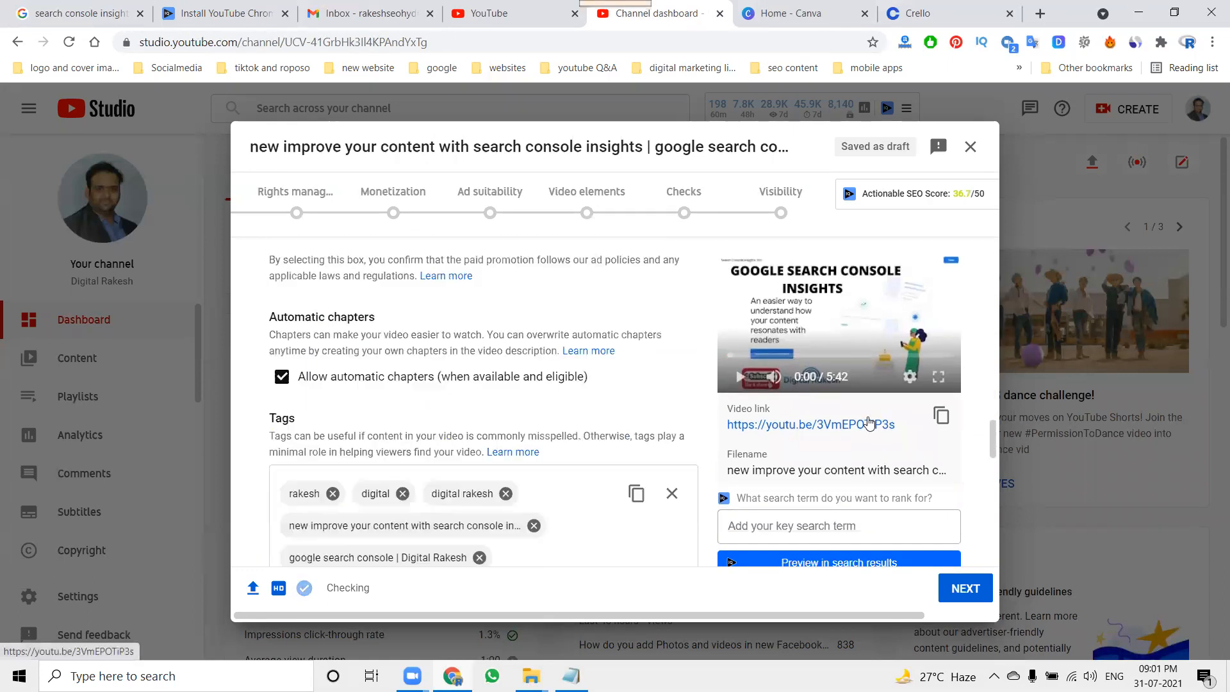
pyautogui.click(566, 373)
pyautogui.hotkey('ctrl', 'v')
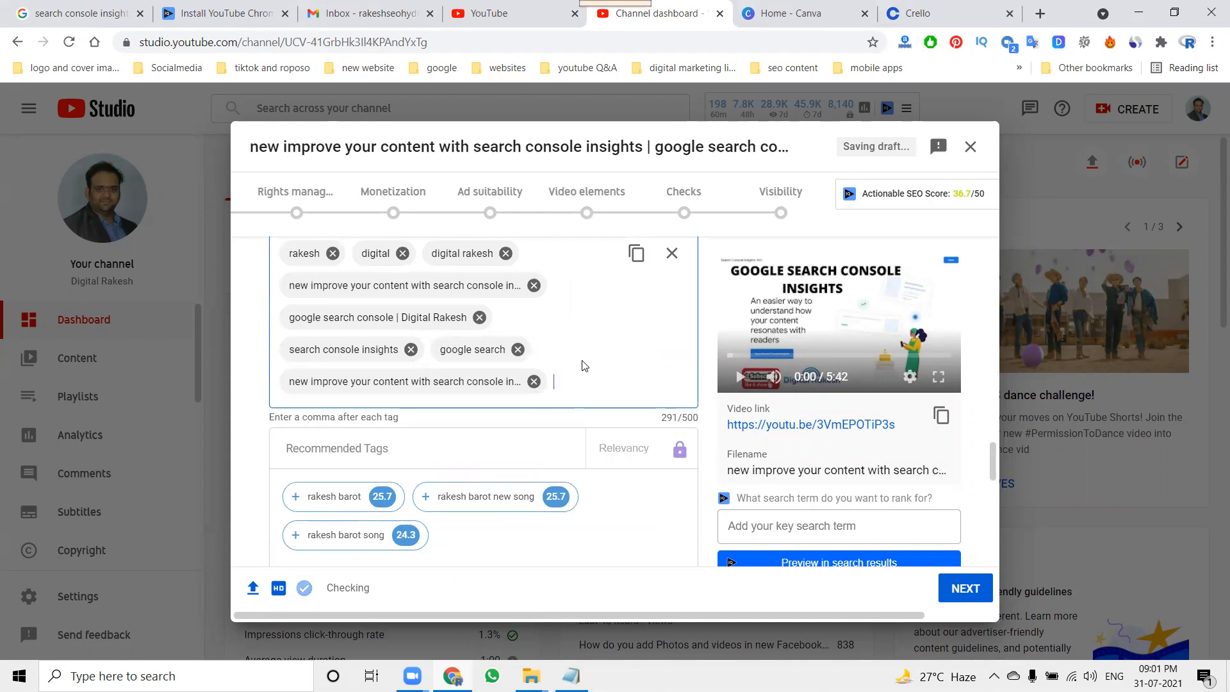
# Step: Set the video's recording date to Jul 31, 2021 and proceed to the rights management stage
pyautogui.scroll(15, 597, 359)
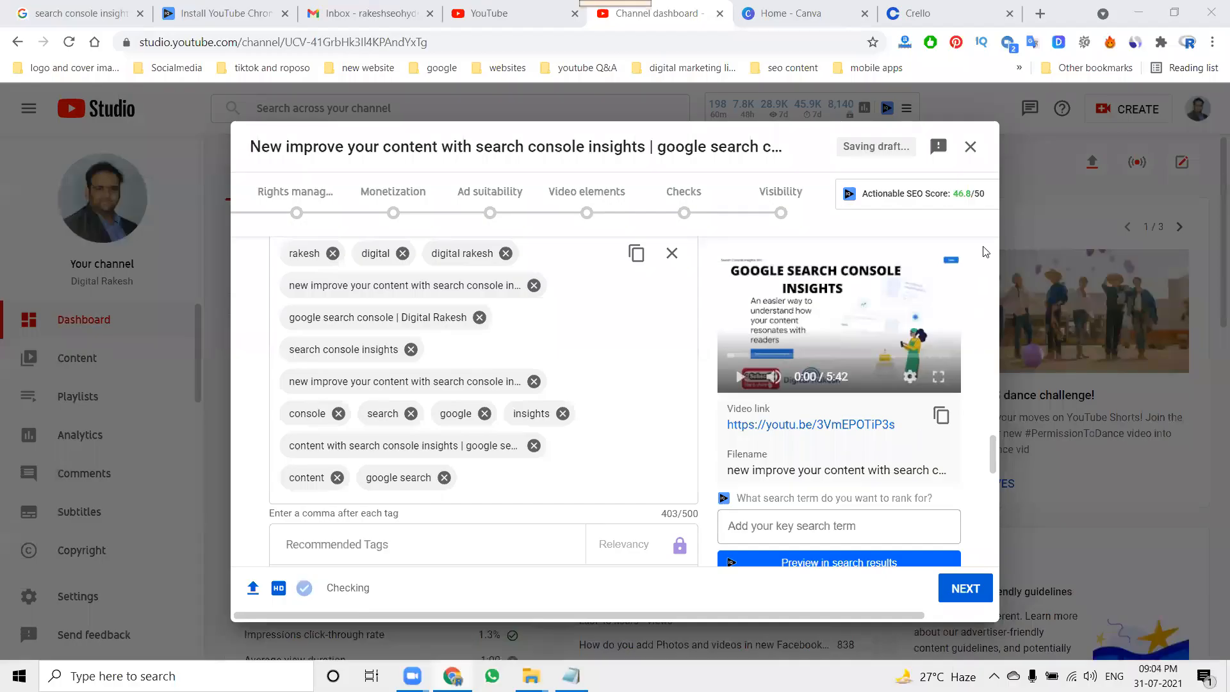
pyautogui.scroll(-3, 582, 365)
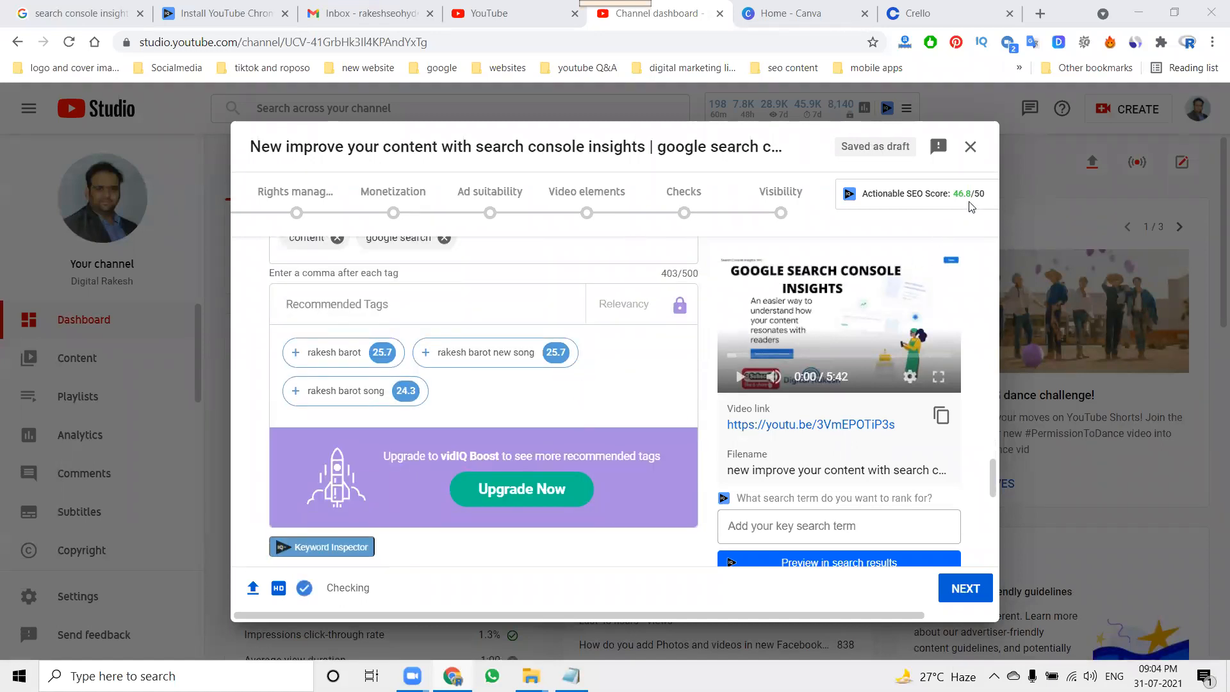
pyautogui.scroll(-5, 390, 425)
pyautogui.click(388, 430)
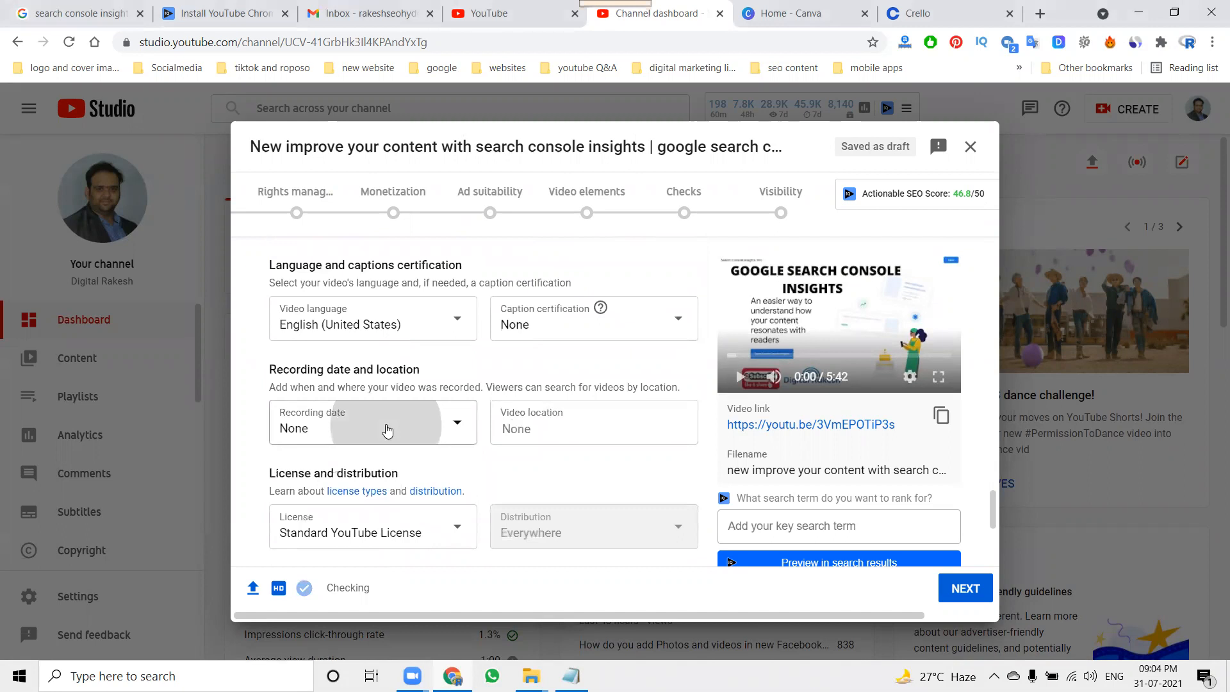
pyautogui.click(458, 390)
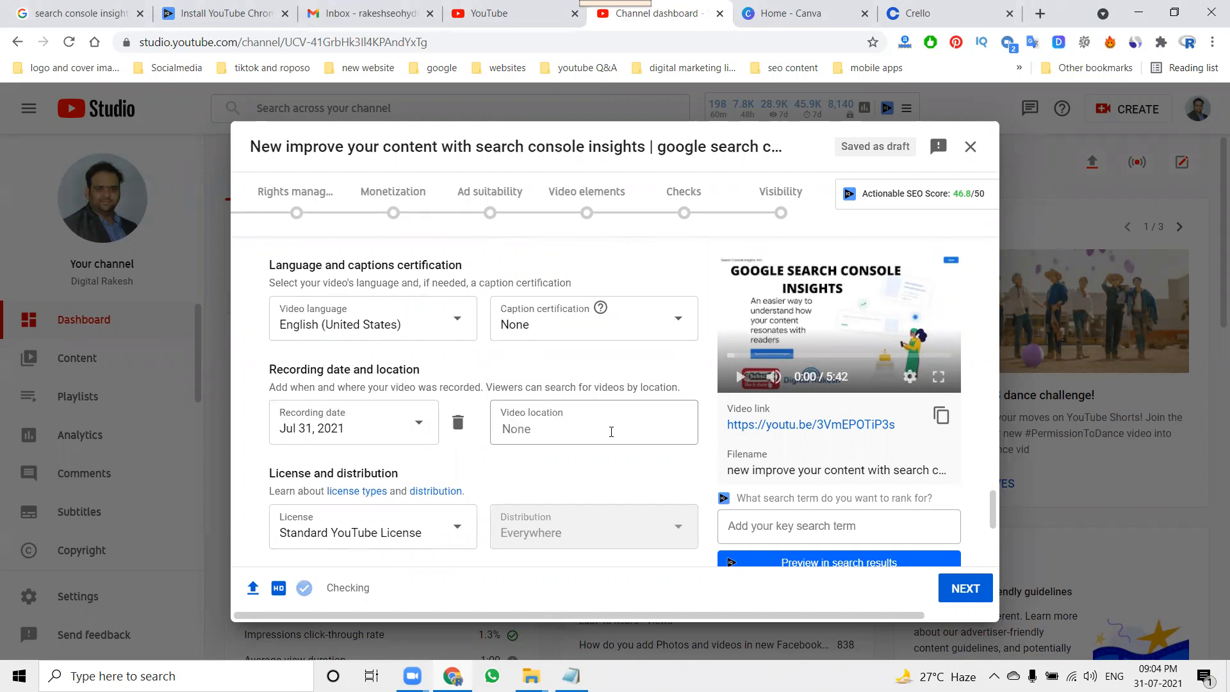
pyautogui.scroll(-5, 611, 431)
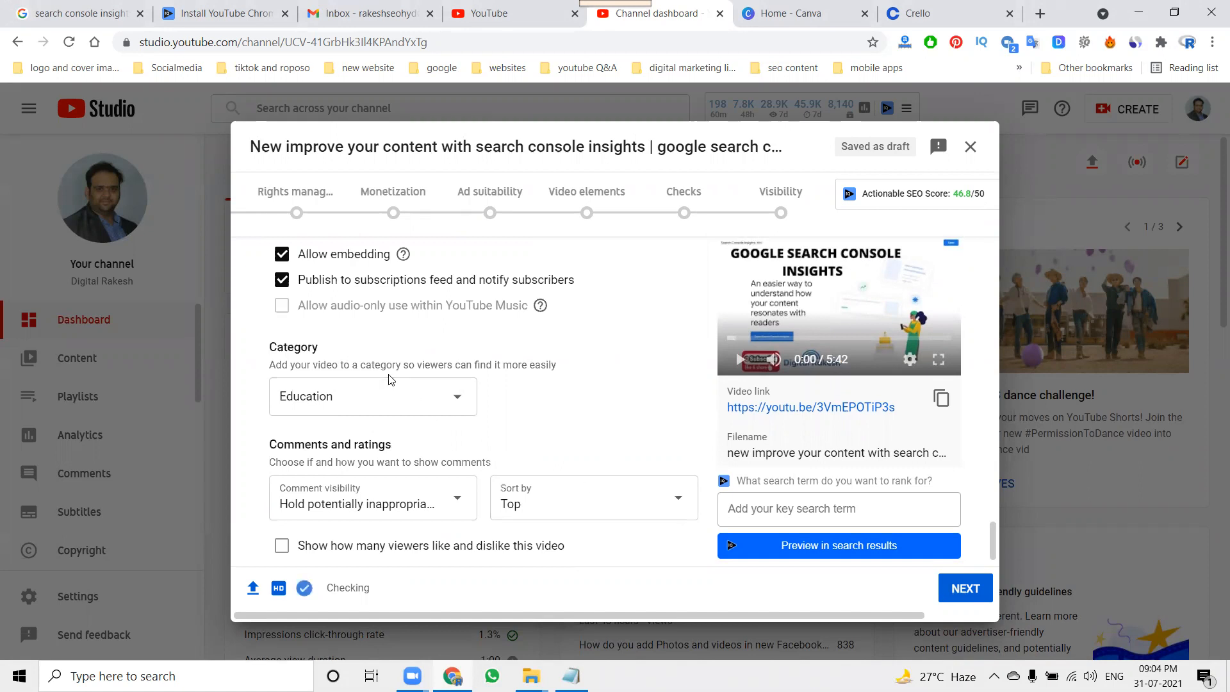
pyautogui.click(970, 583)
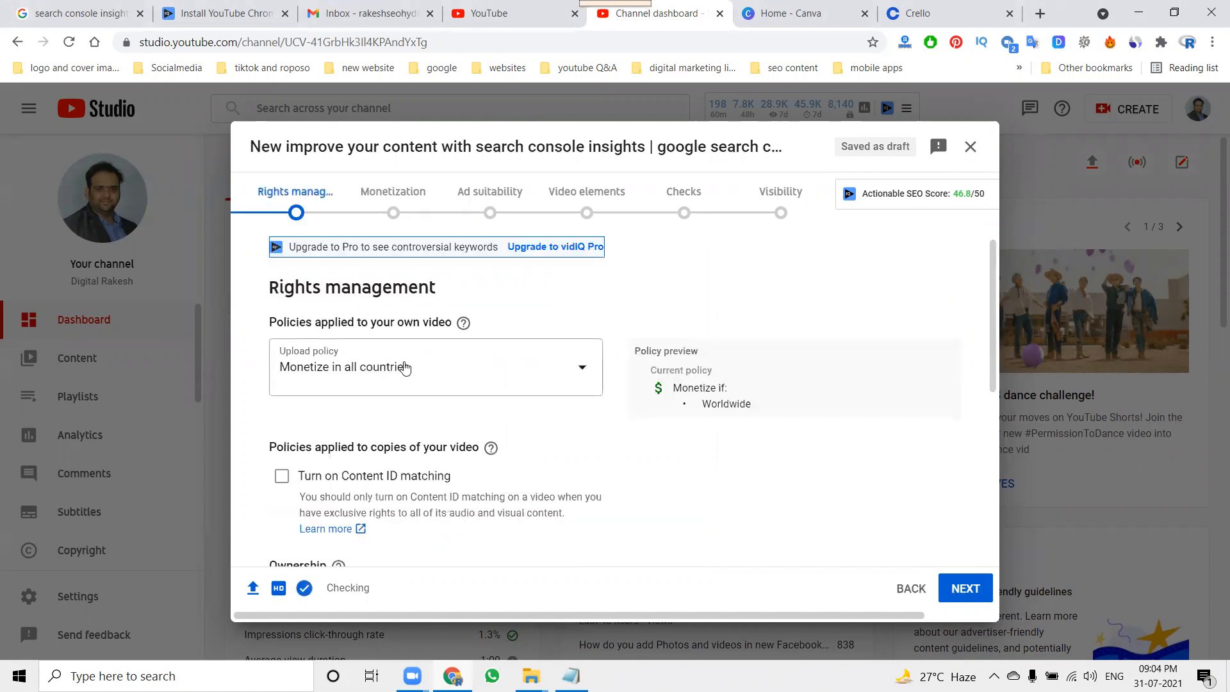
# Step: Copy the asset title into both the asset description and the notes, and continue to the monetization stage
pyautogui.scroll(-3, 442, 376)
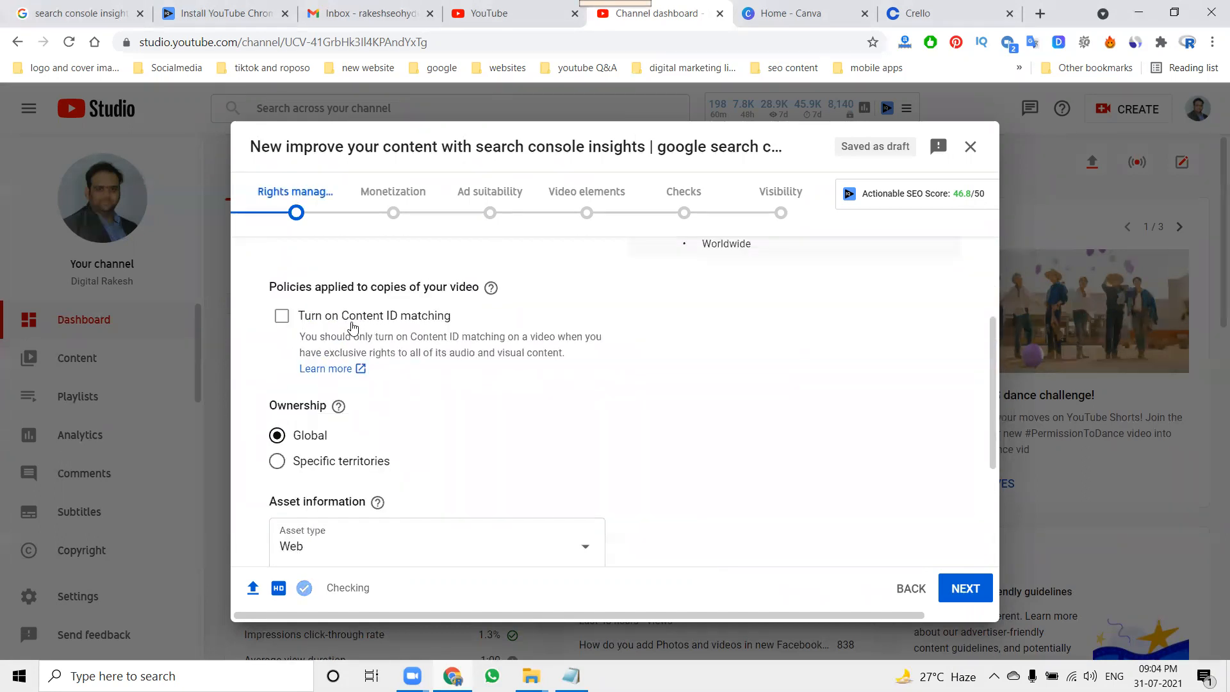
pyautogui.scroll(-1, 387, 384)
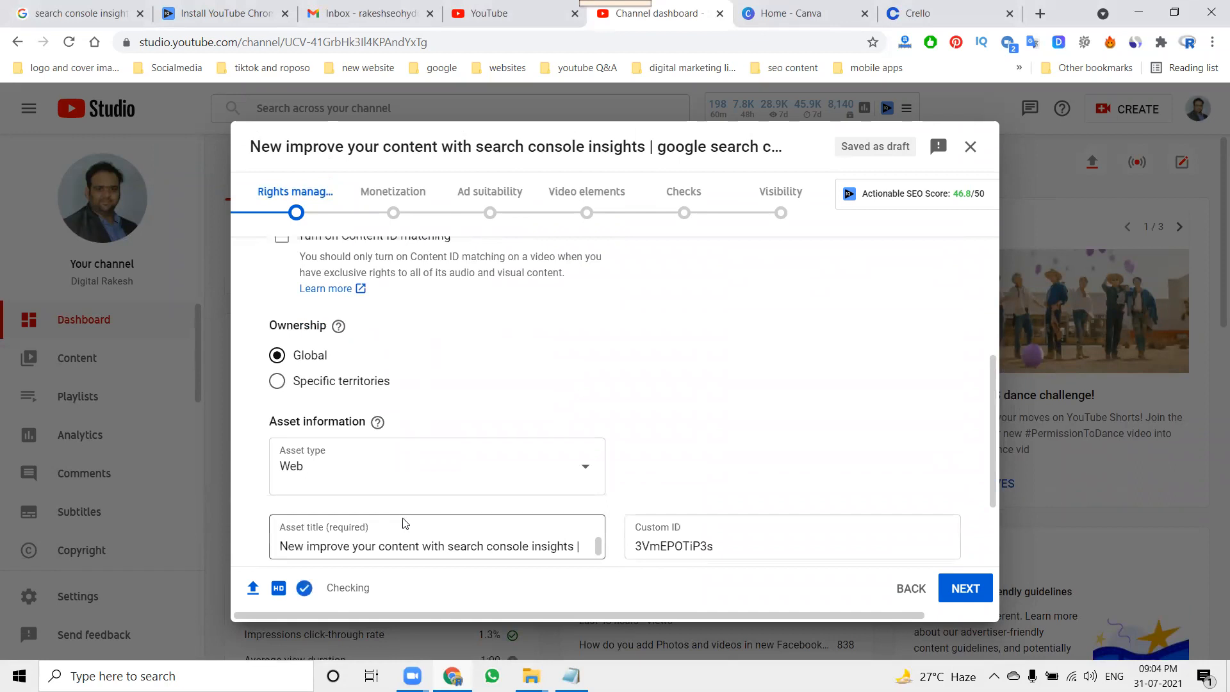
pyautogui.scroll(-2, 403, 523)
pyautogui.tripleClick(407, 429)
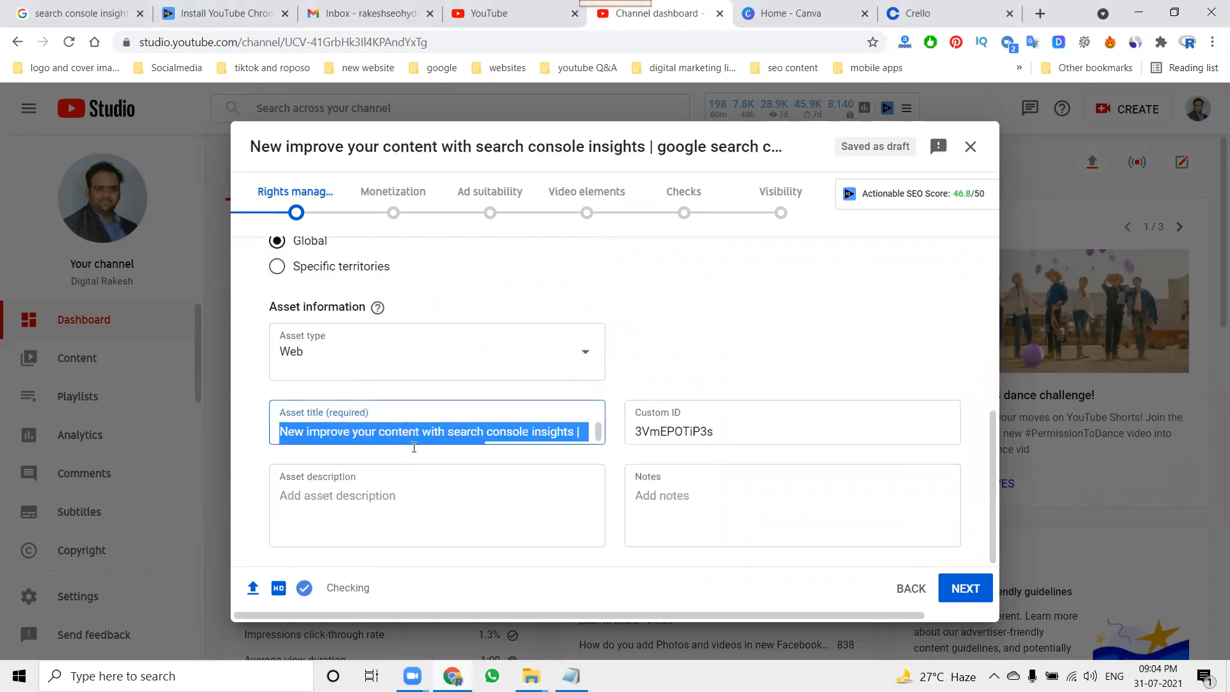
pyautogui.hotkey('ctrl', 'c')
pyautogui.click(417, 494)
pyautogui.hotkey('ctrl', 'v')
pyautogui.click(658, 494)
pyautogui.hotkey('ctrl', 'v')
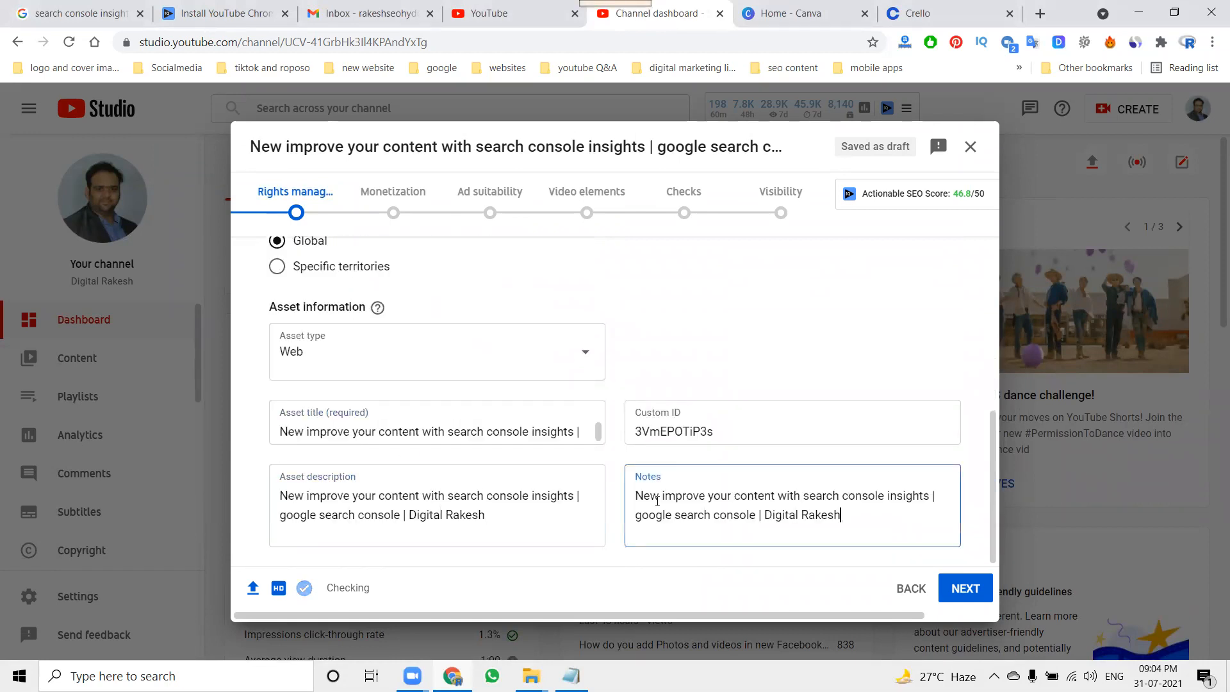
pyautogui.scroll(3, 375, 376)
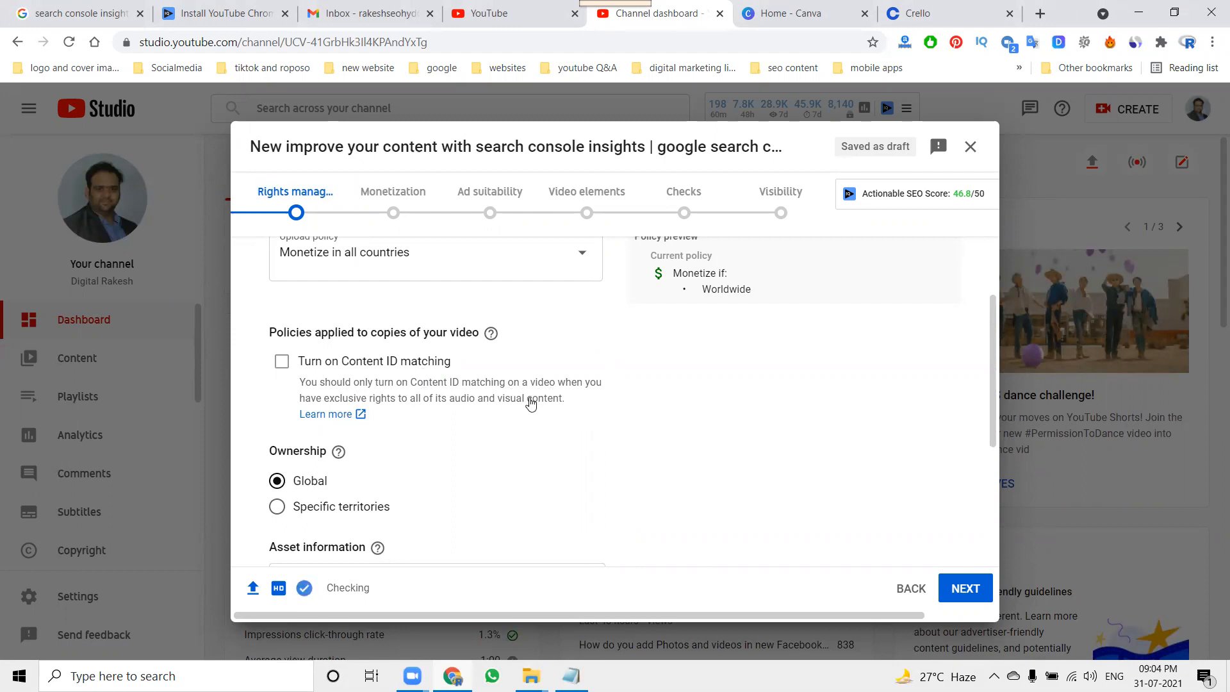
pyautogui.scroll(-4, 503, 392)
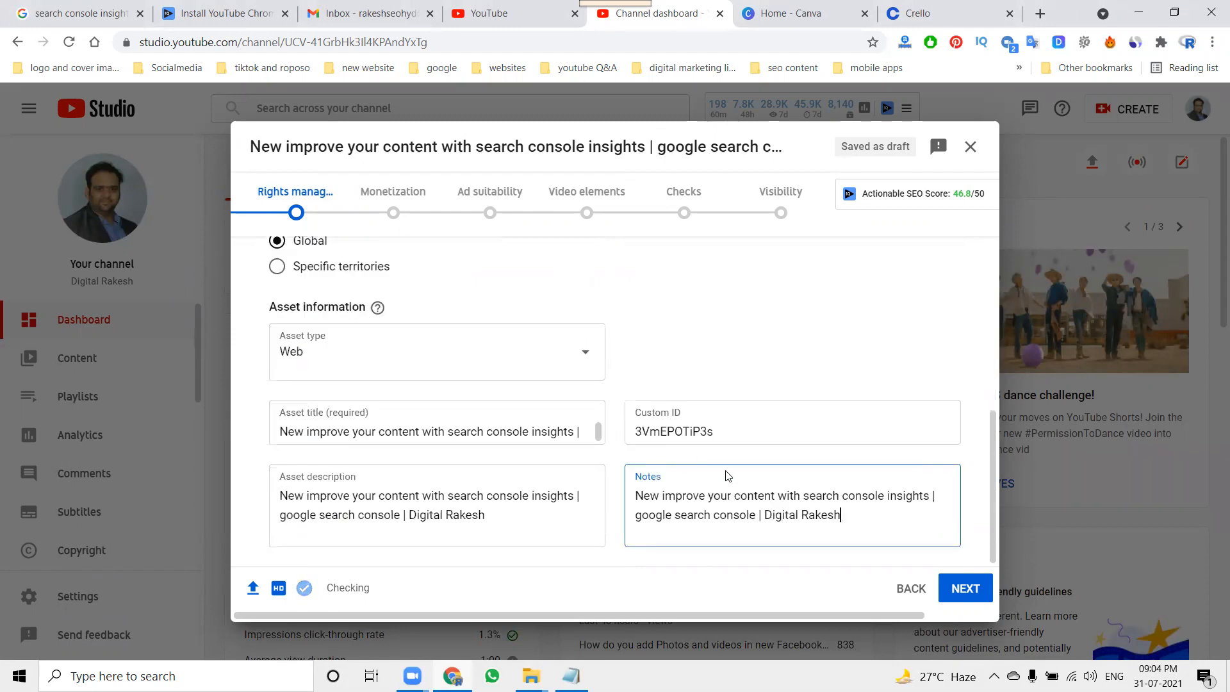
pyautogui.click(964, 590)
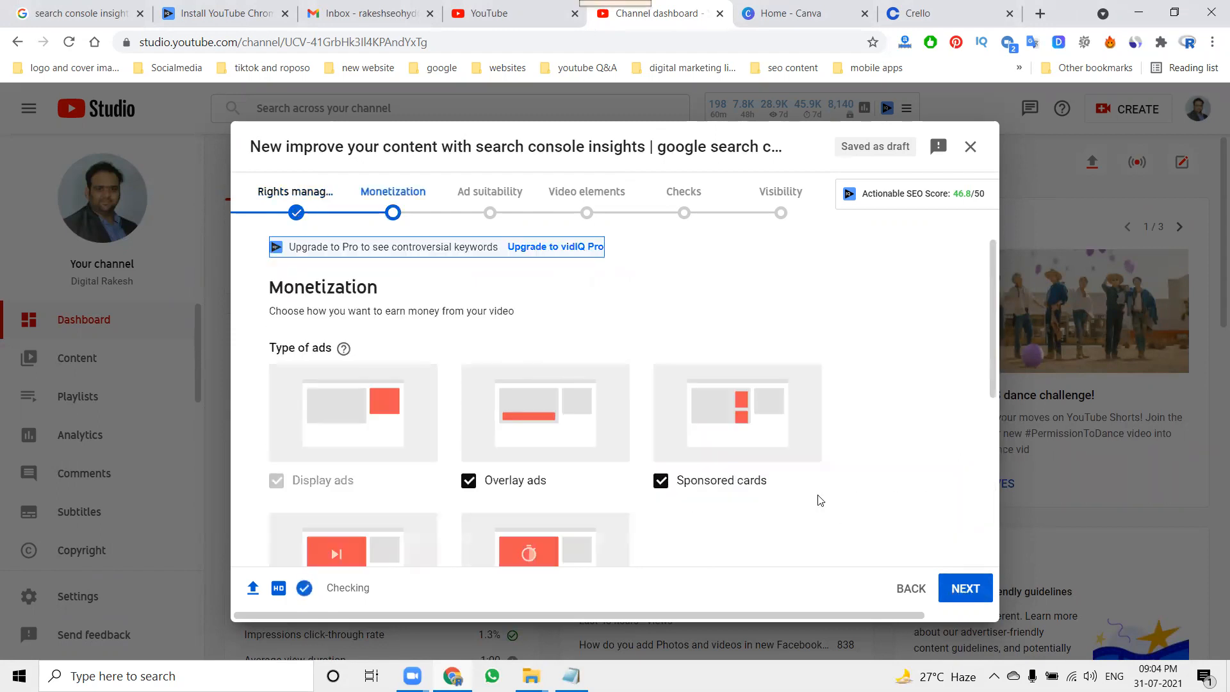
# Step: Review the ad types and video ad locations, and continue to the ad suitability stage without changing them
pyautogui.scroll(-5, 820, 496)
pyautogui.scroll(4, 745, 474)
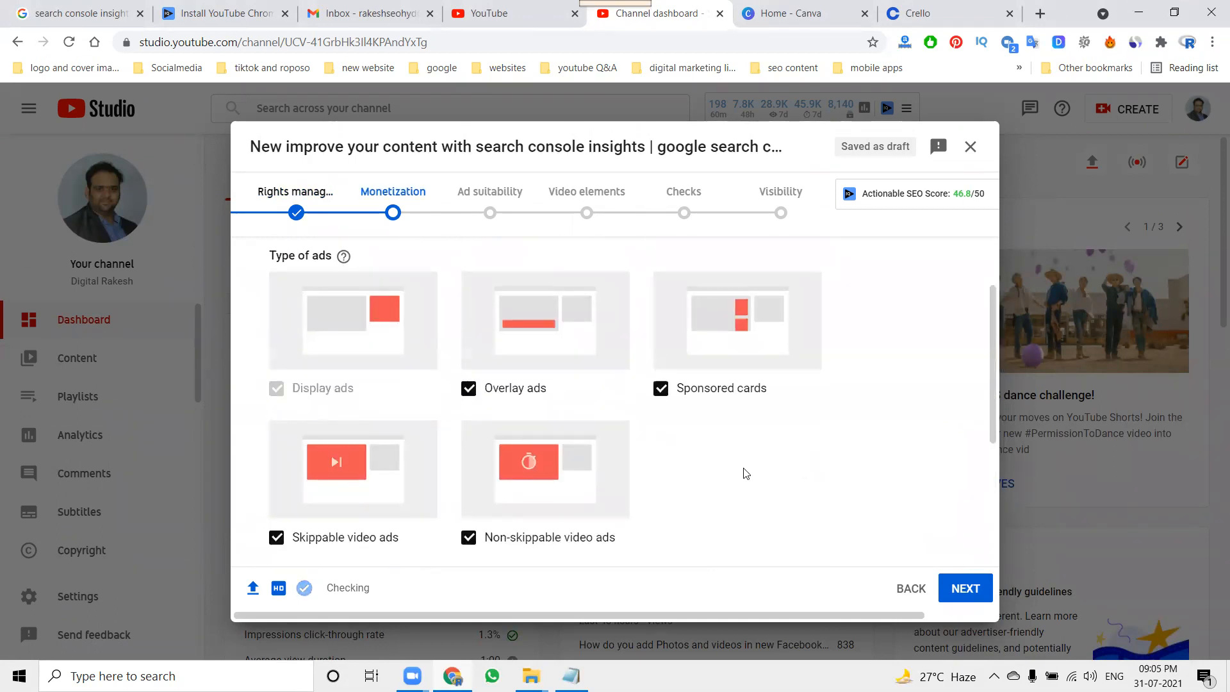
pyautogui.scroll(-4, 698, 439)
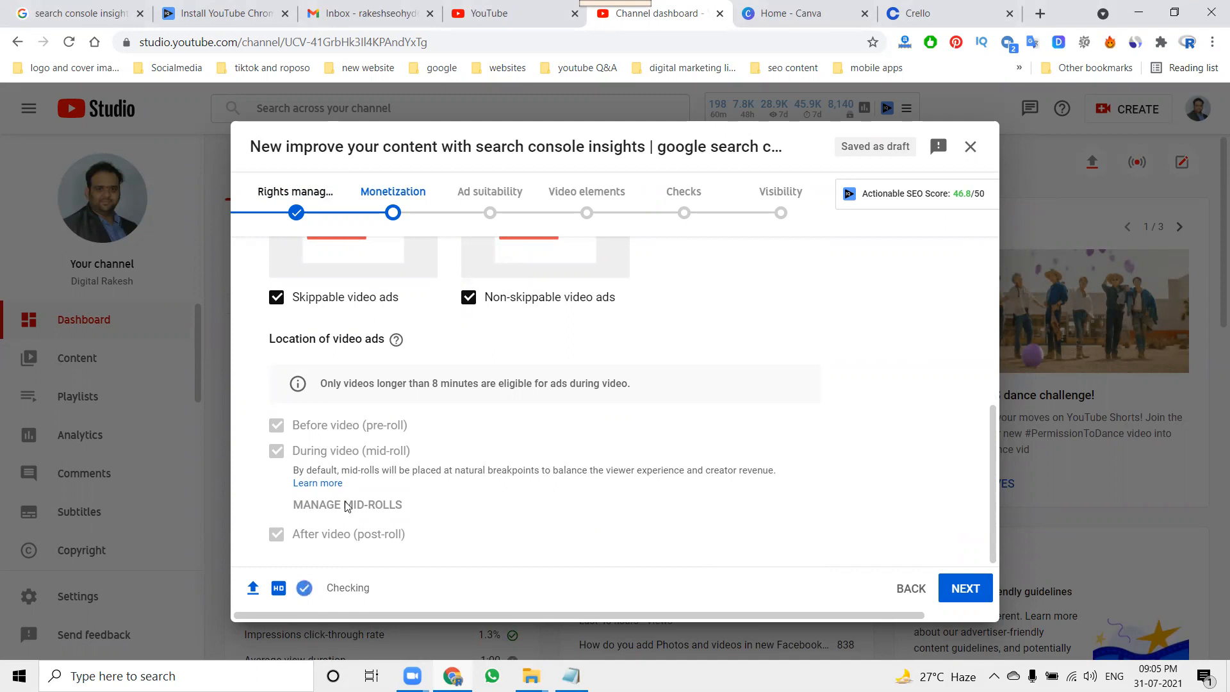
pyautogui.click(960, 588)
# Step: Submit an ad suitability rating of "None of the above" for the video and continue to the video elements stage
pyautogui.scroll(-2, 595, 451)
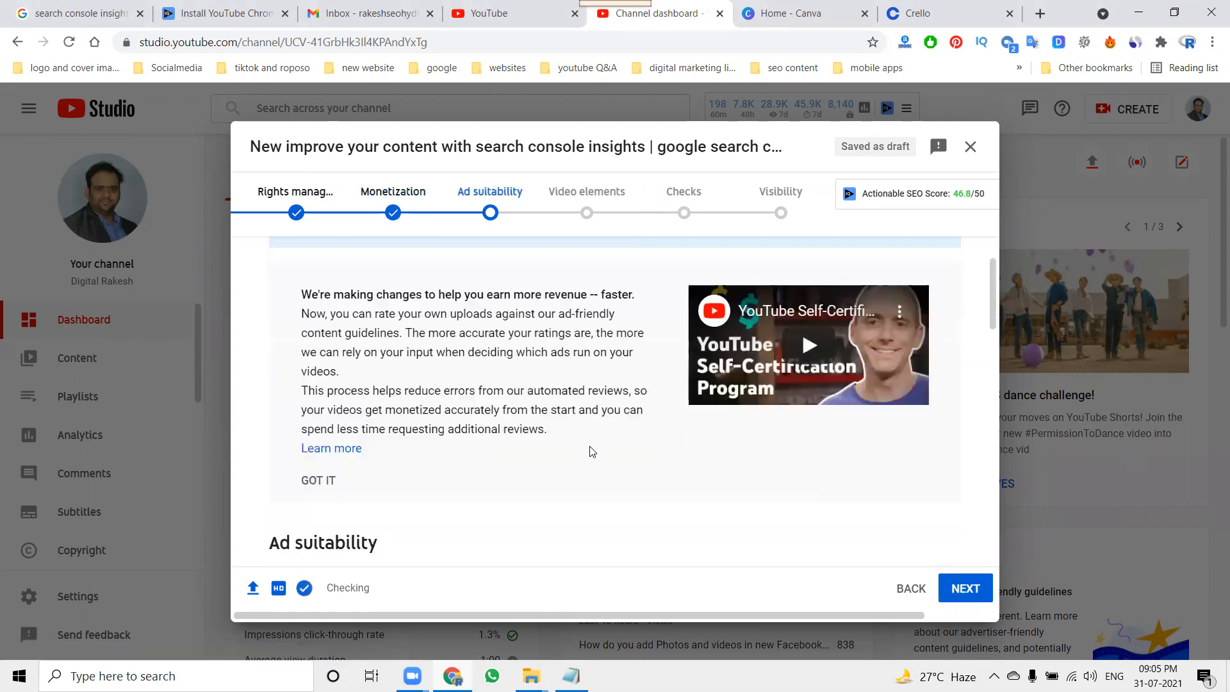
pyautogui.scroll(-4, 557, 438)
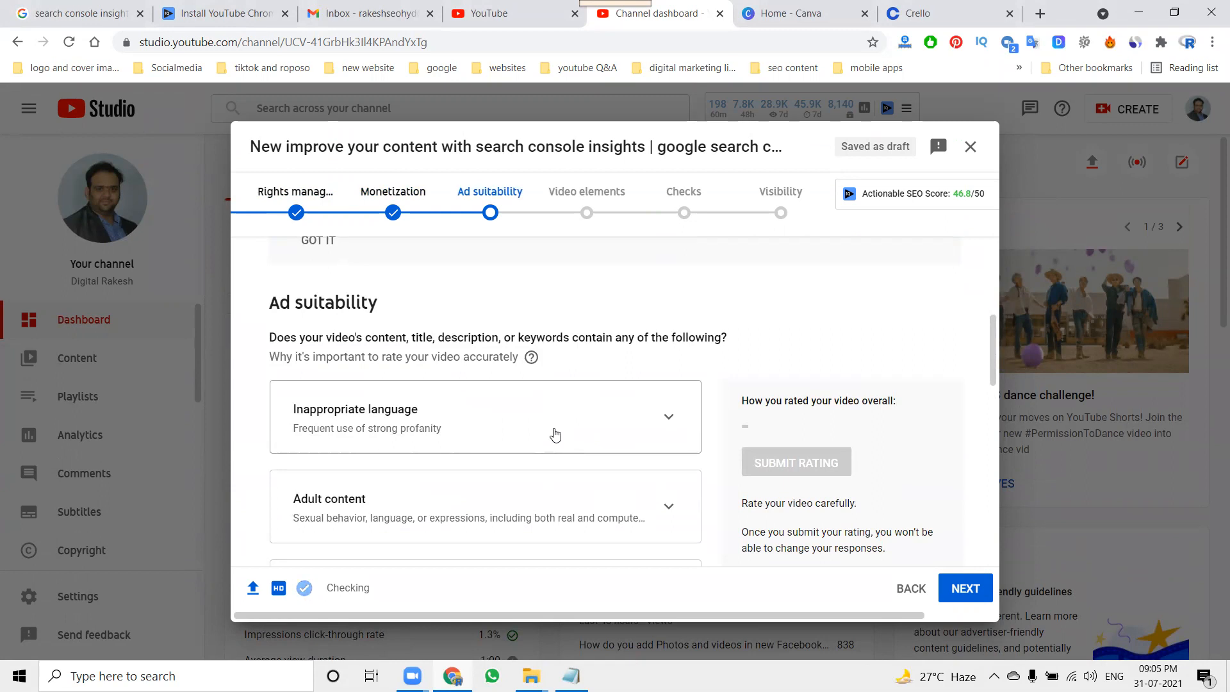
pyautogui.scroll(-4, 555, 434)
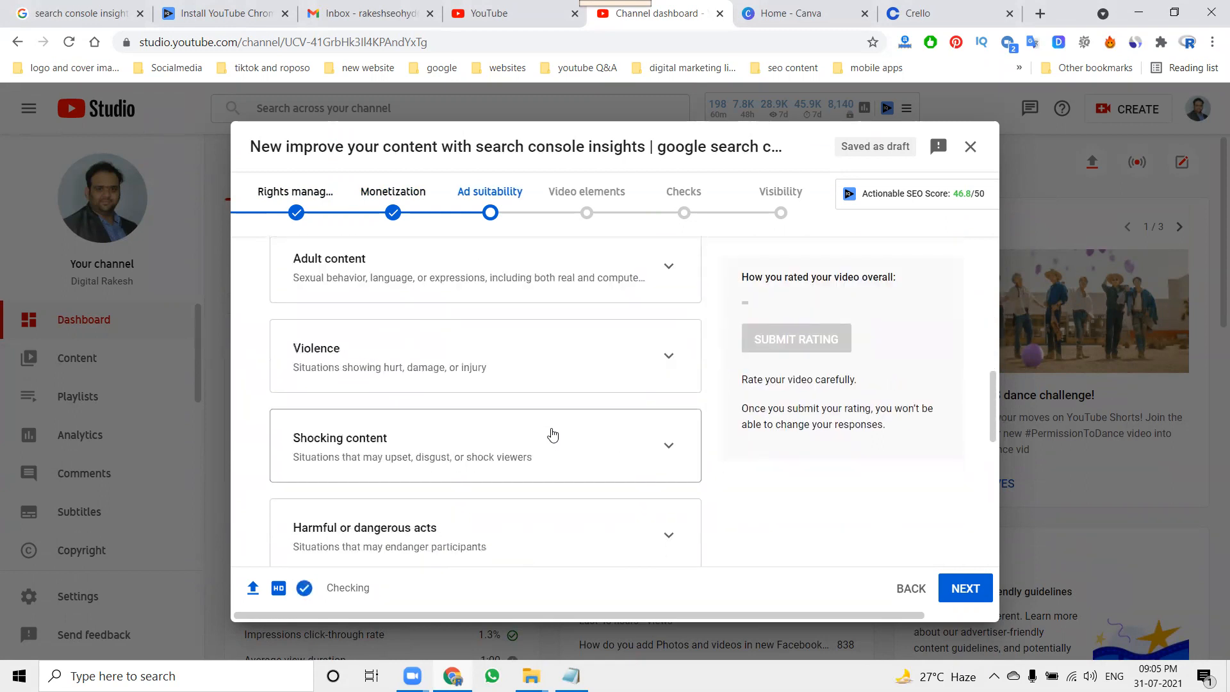
pyautogui.scroll(-2, 552, 434)
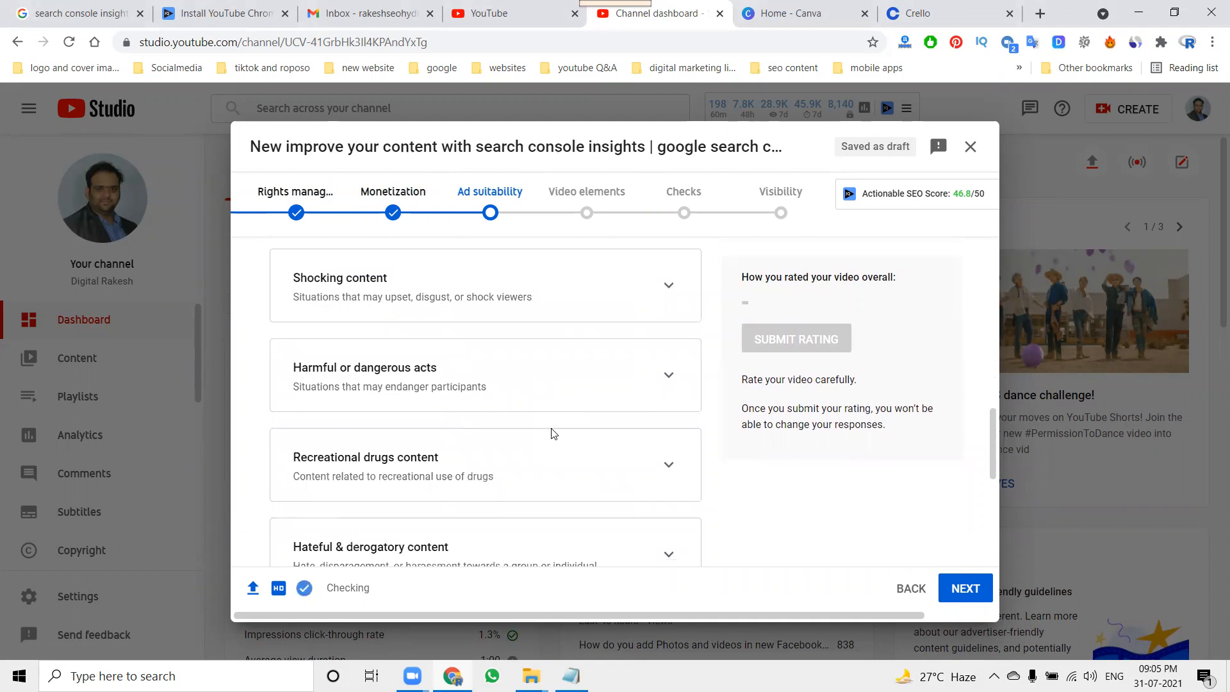
pyautogui.scroll(-5, 554, 433)
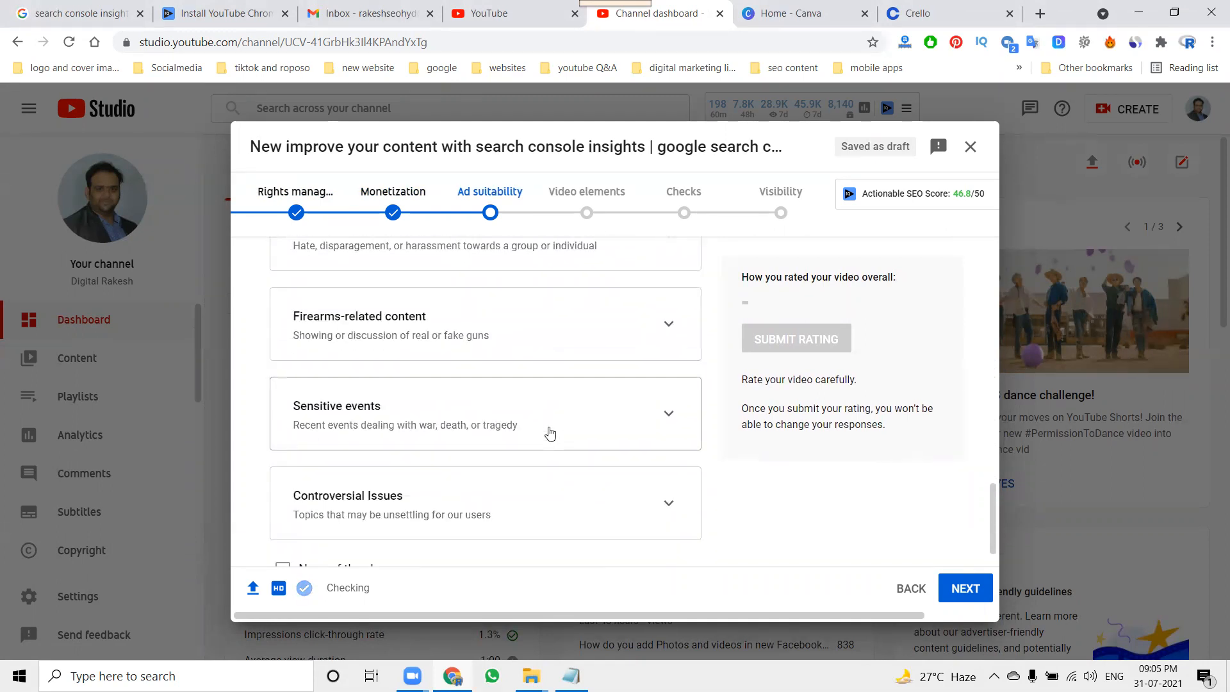
pyautogui.scroll(-1, 549, 433)
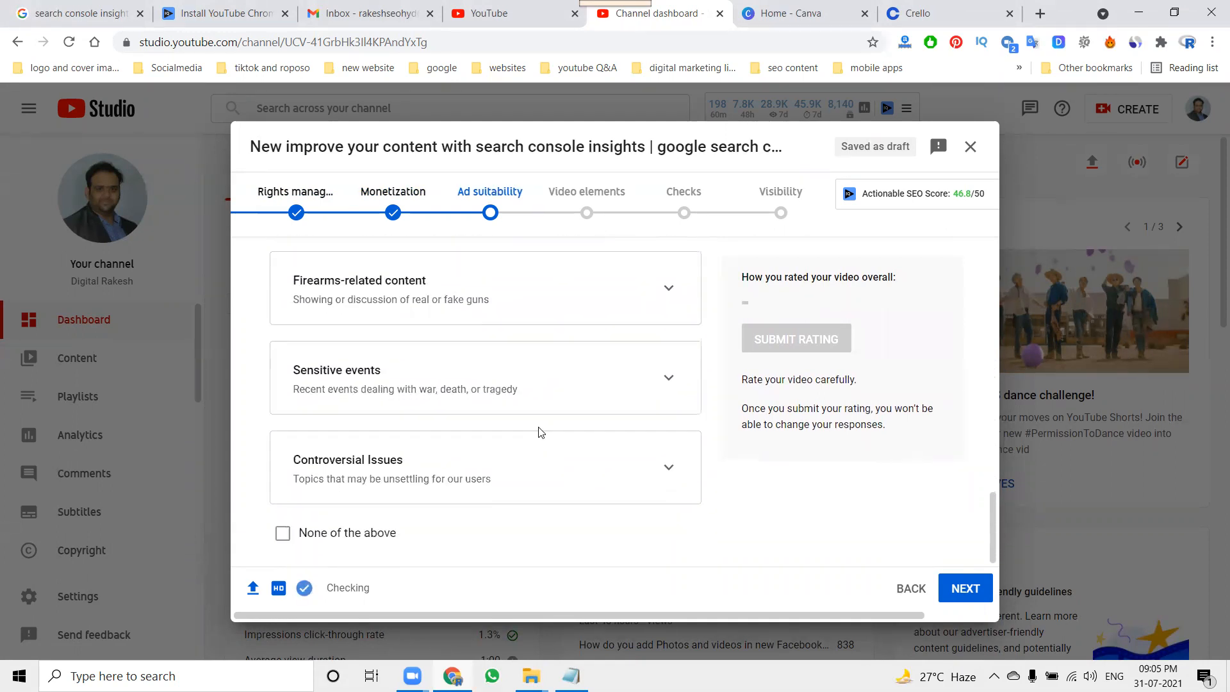
pyautogui.click(355, 536)
pyautogui.scroll(3, 722, 425)
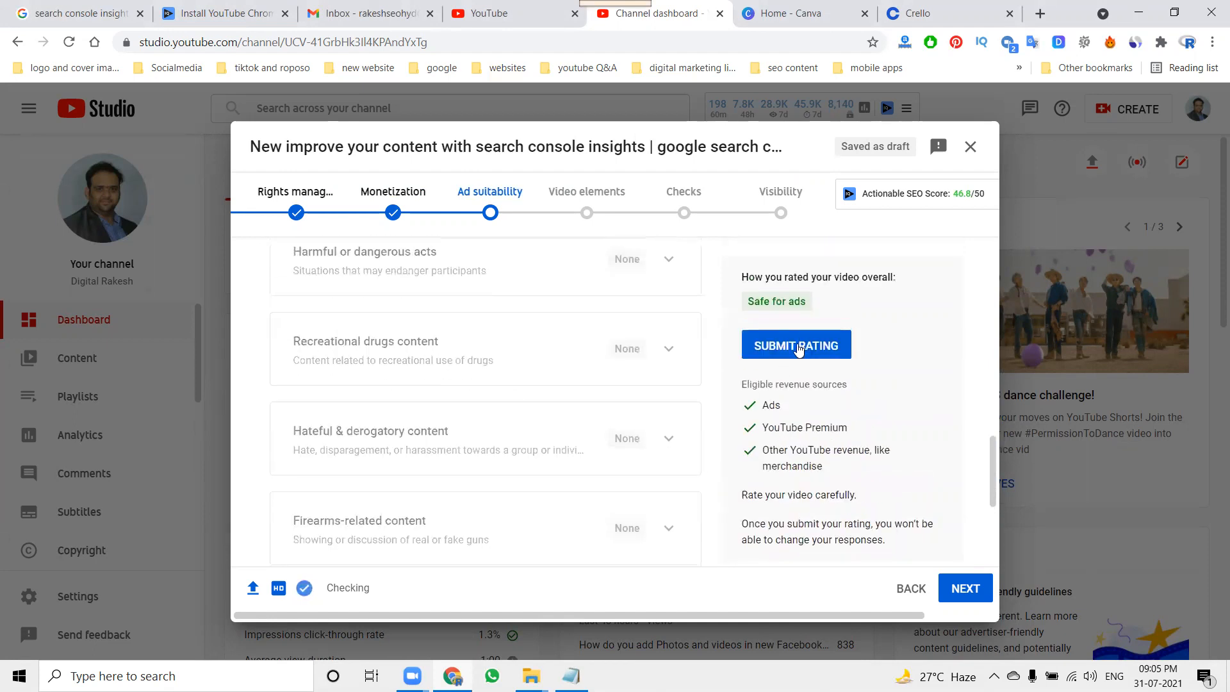
pyautogui.click(797, 347)
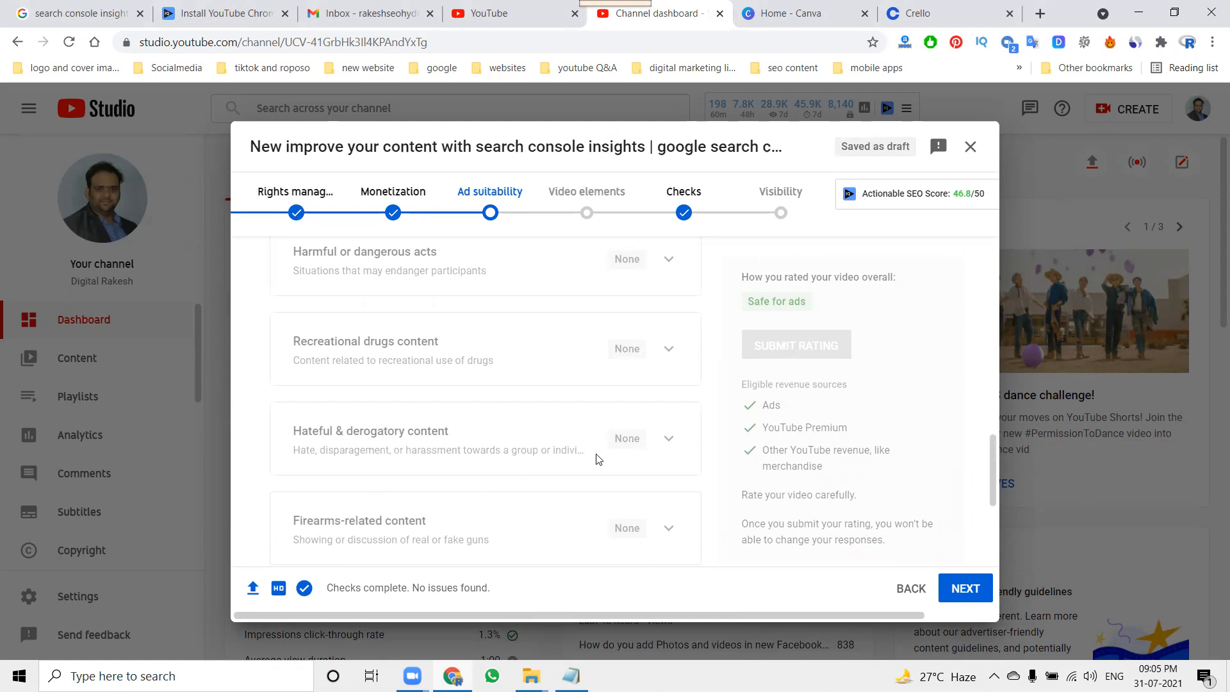
pyautogui.click(960, 596)
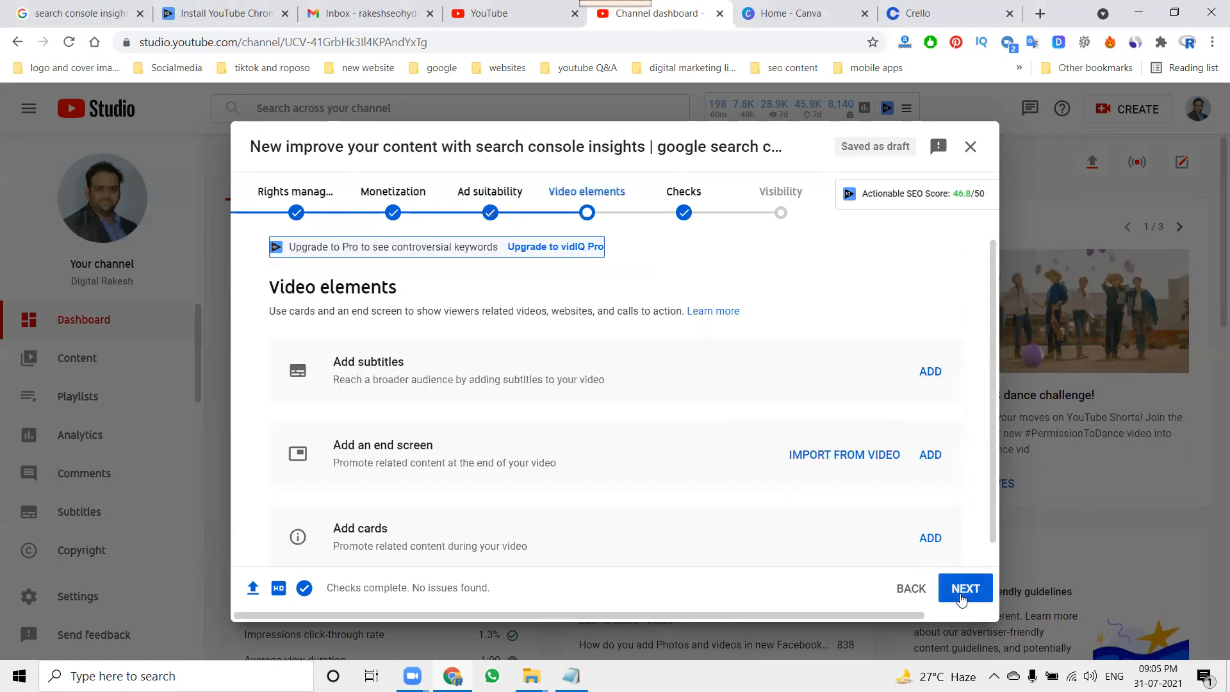
# Step: Add English (United States) subtitles with the Auto-sync option and save them without entering any text
pyautogui.scroll(-1, 711, 432)
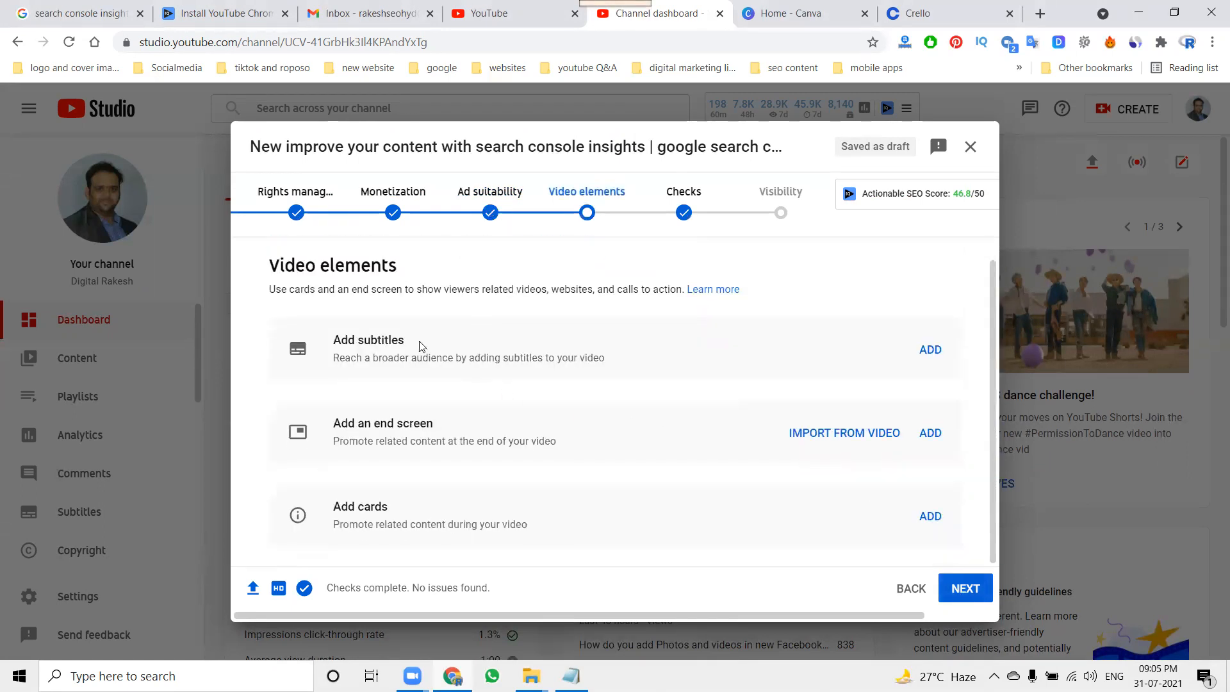
pyautogui.click(928, 349)
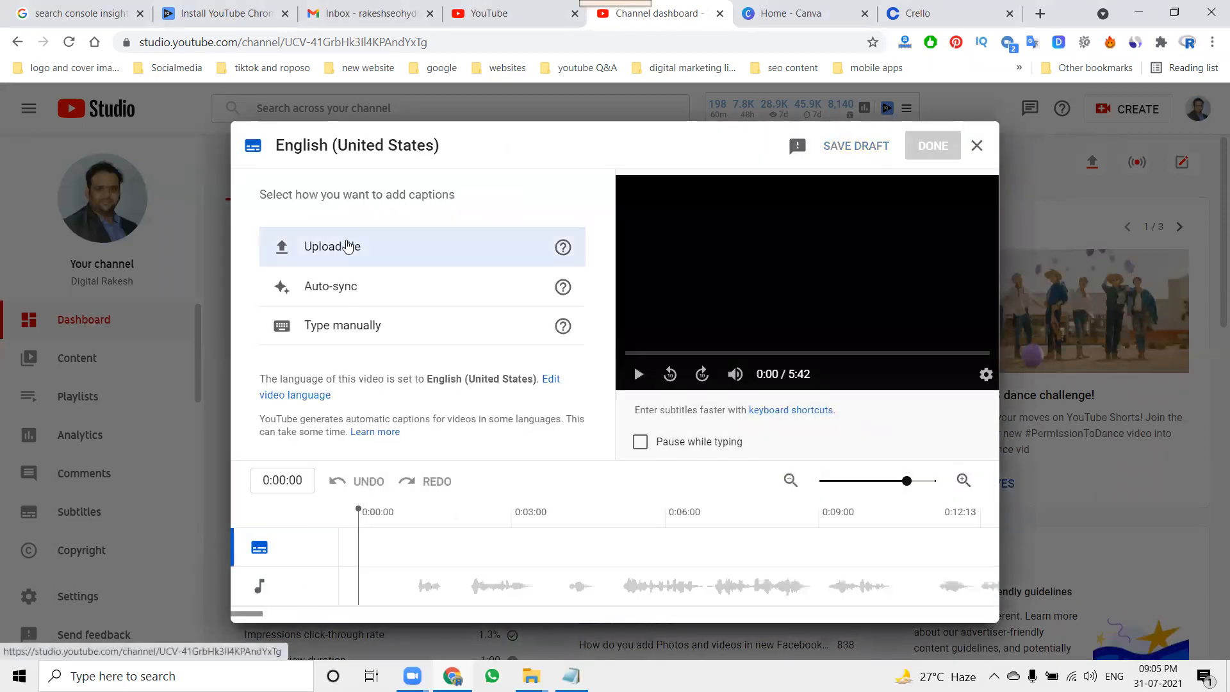
pyautogui.click(342, 288)
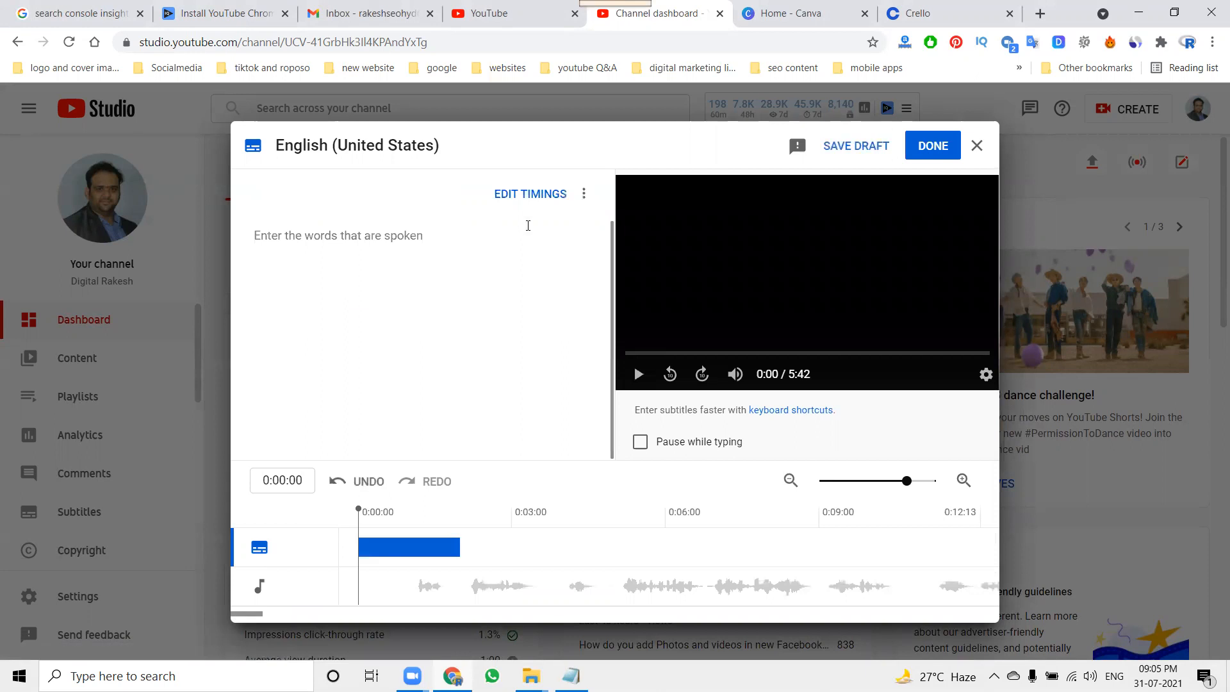
pyautogui.click(923, 148)
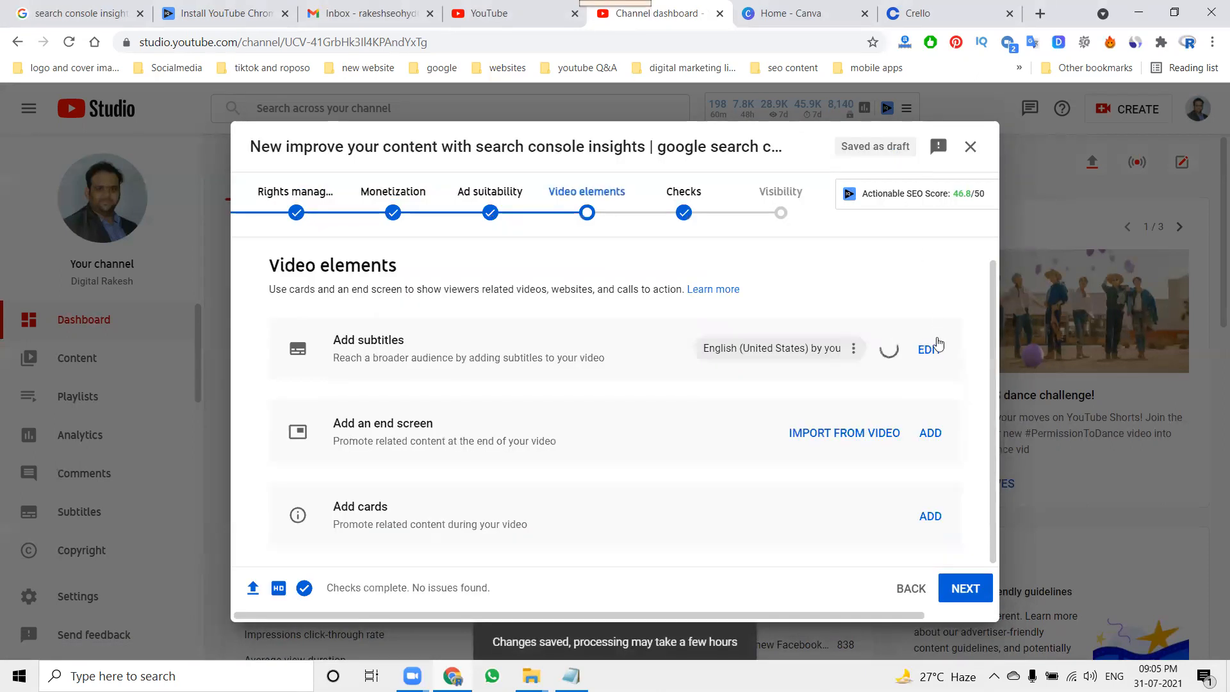
# Step: Import the end screen from the "How to post video on Instagram from Facebook page" video and save it
pyautogui.click(873, 440)
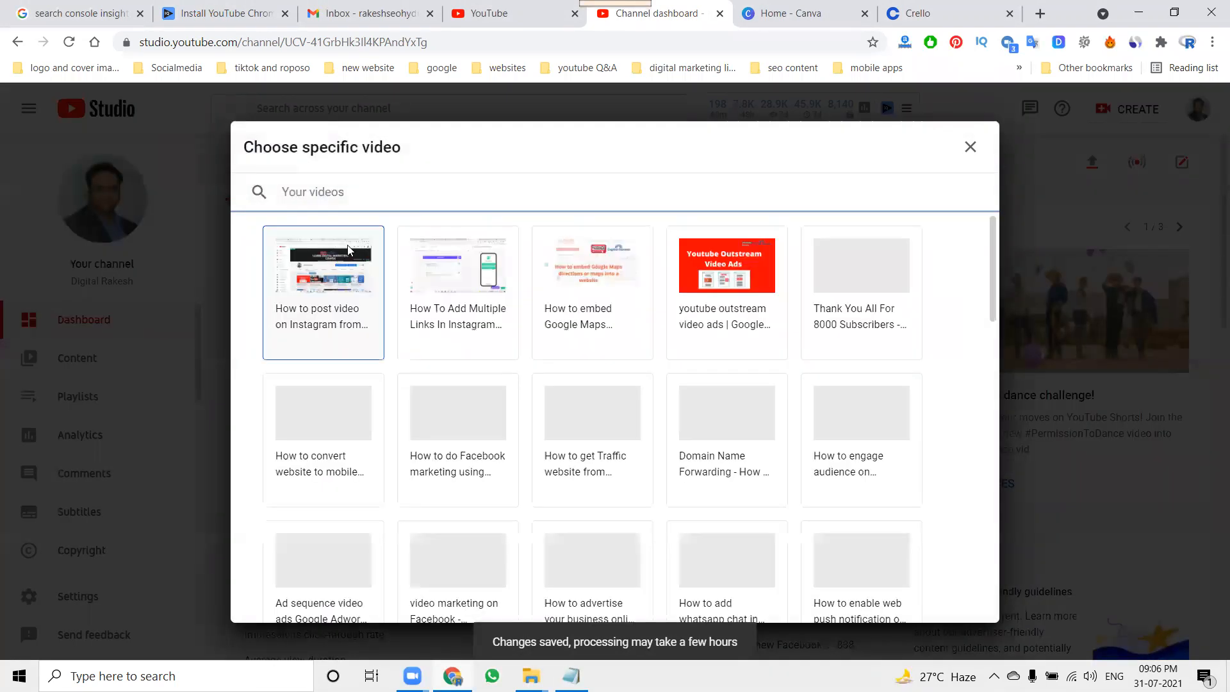
pyautogui.click(301, 234)
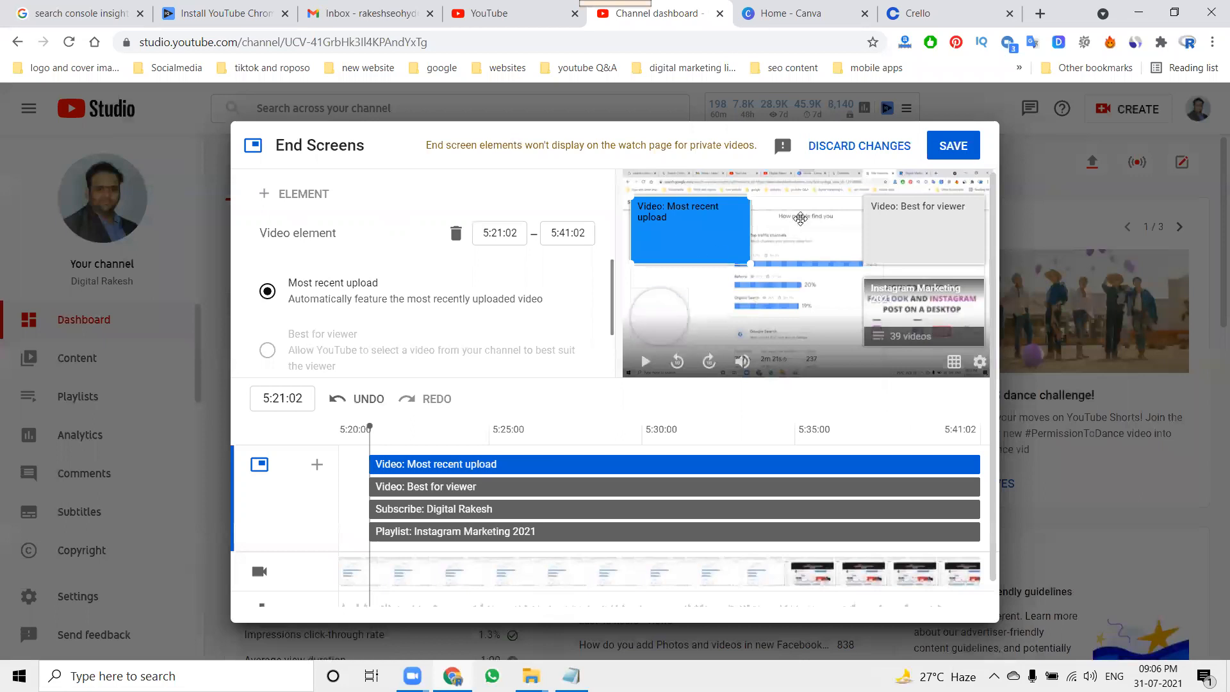
pyautogui.click(956, 147)
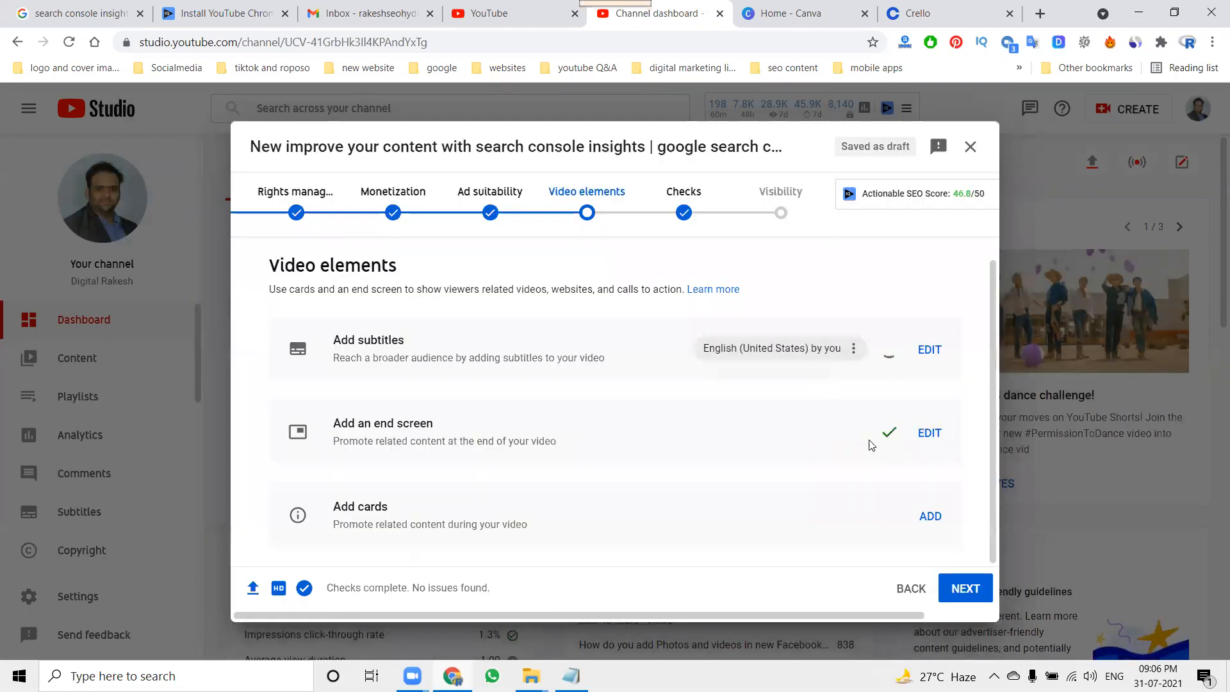
# Step: Add two video cards at 0:00:00, for "How To Add Multiple Links In Instagram Bio" and "How to post video on Instagram from Facebook page"
pyautogui.click(927, 515)
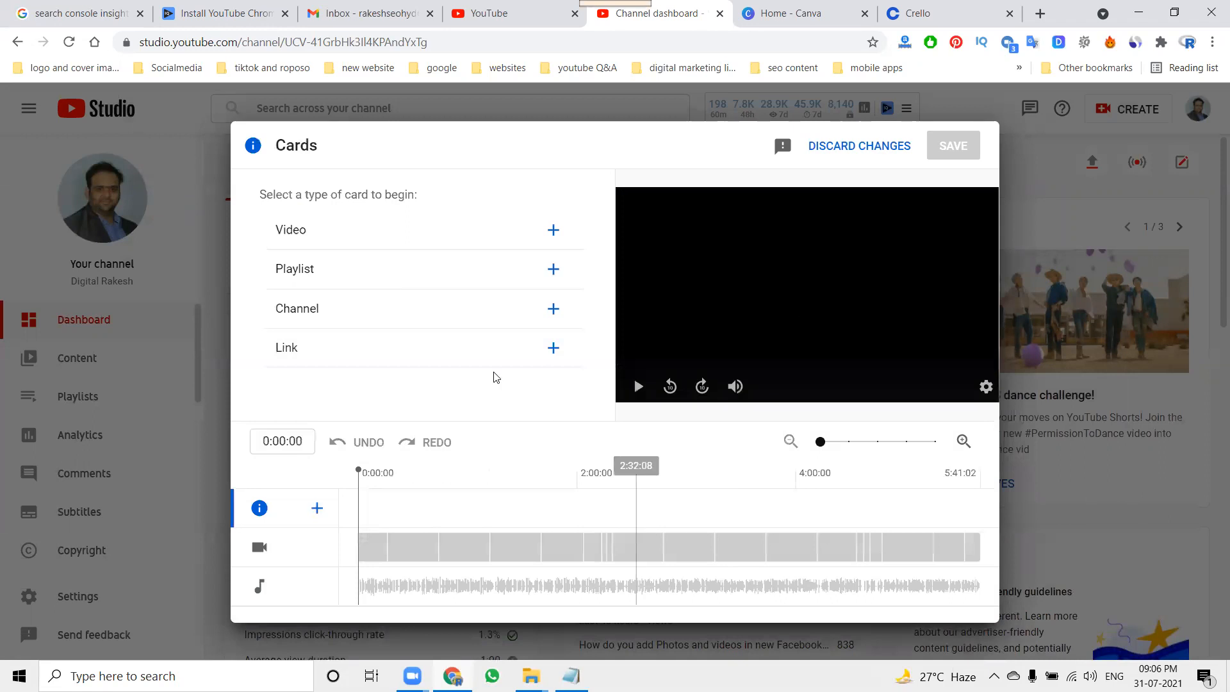
pyautogui.click(360, 241)
pyautogui.click(442, 275)
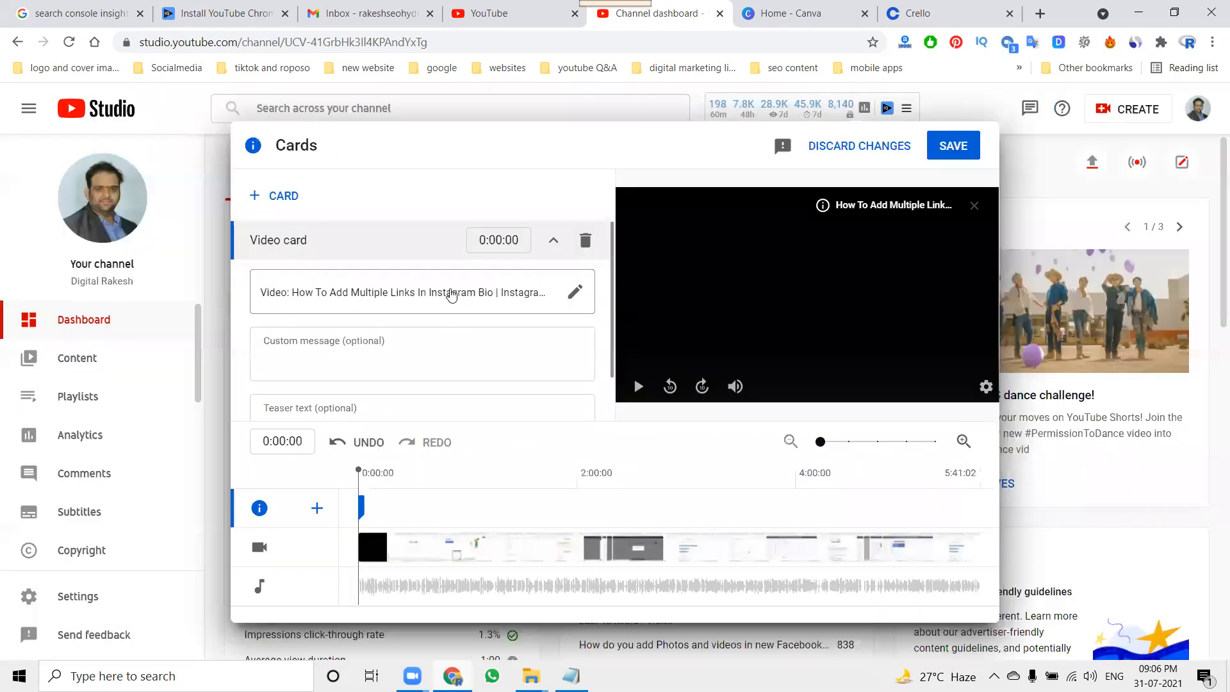
pyautogui.click(282, 193)
pyautogui.click(284, 194)
pyautogui.click(304, 266)
# Step: Add two playlist cards, for the "Subscibe Our" YouTube playlist and "Digital Marketing Free Training Course 2020"
pyautogui.click(285, 198)
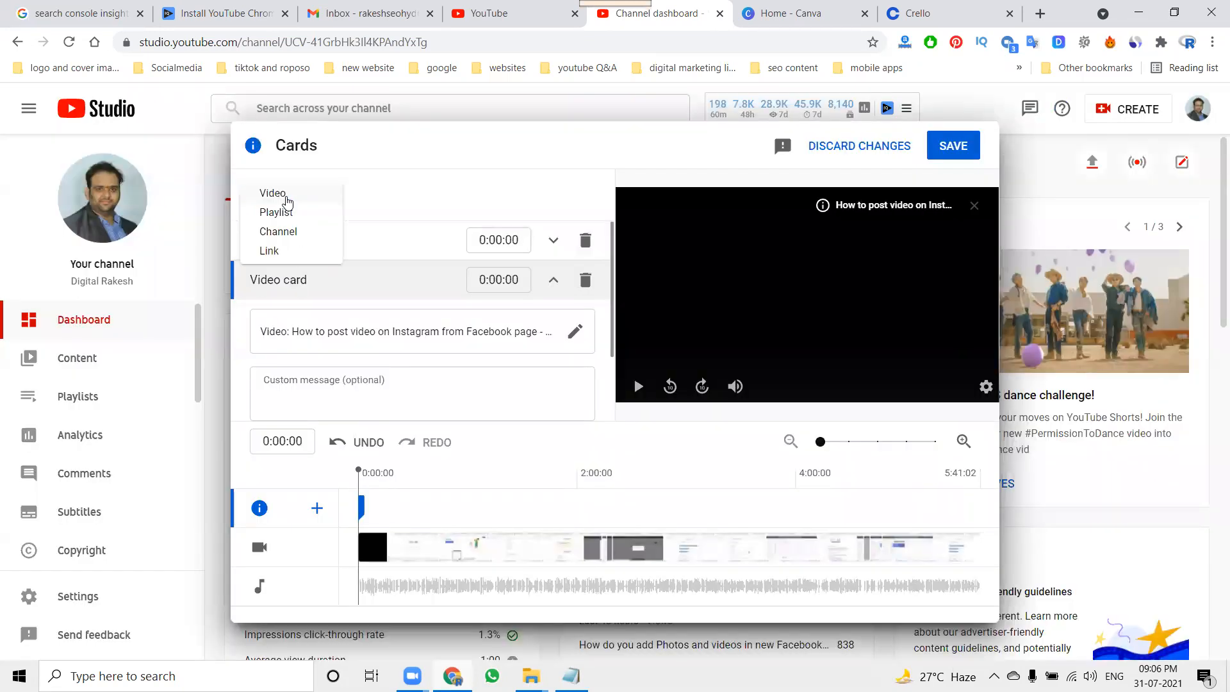
pyautogui.click(287, 213)
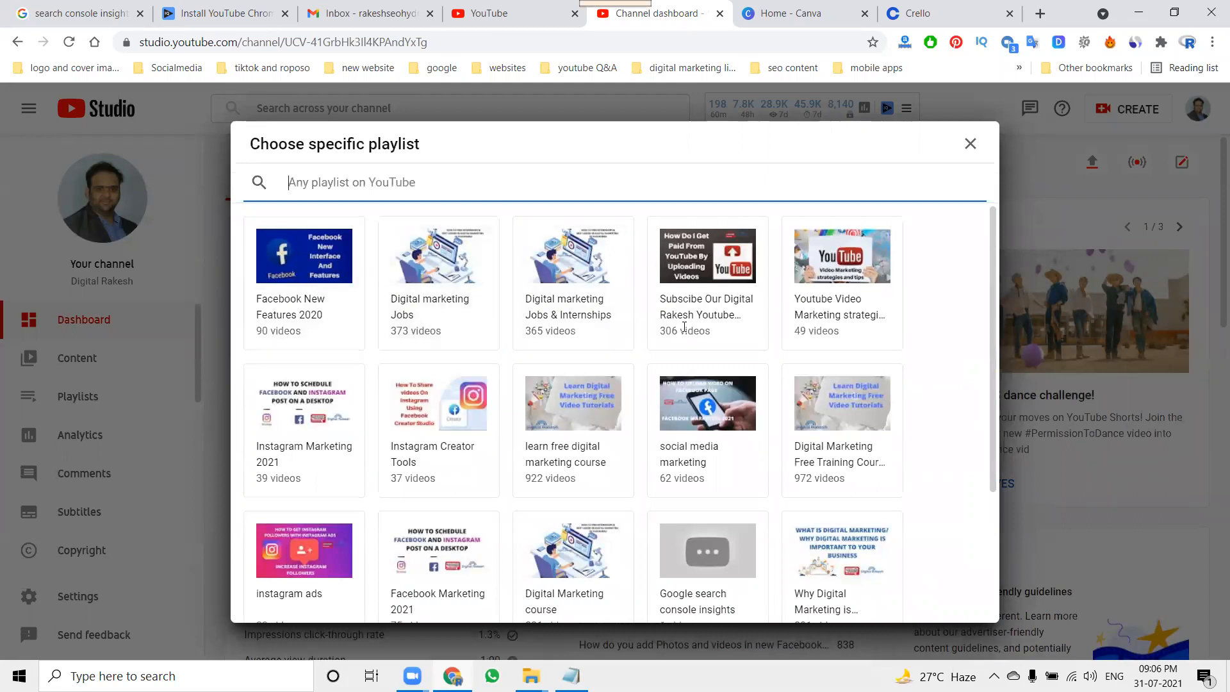
pyautogui.click(684, 323)
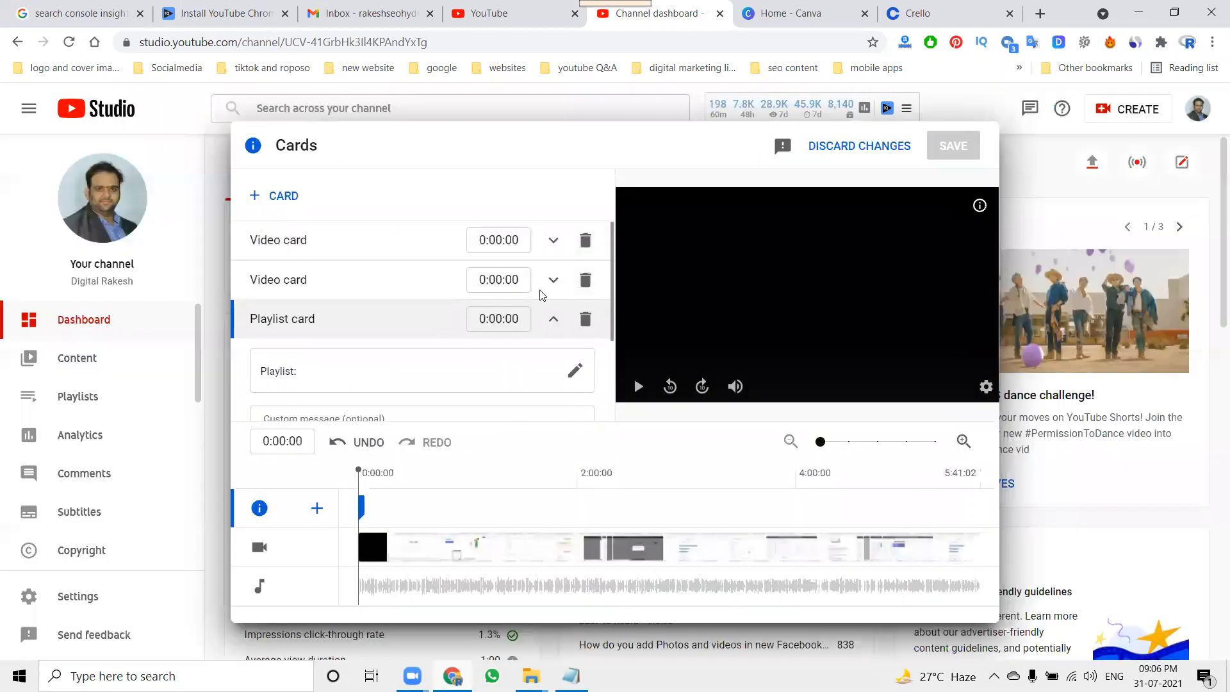
pyautogui.click(260, 202)
pyautogui.click(275, 210)
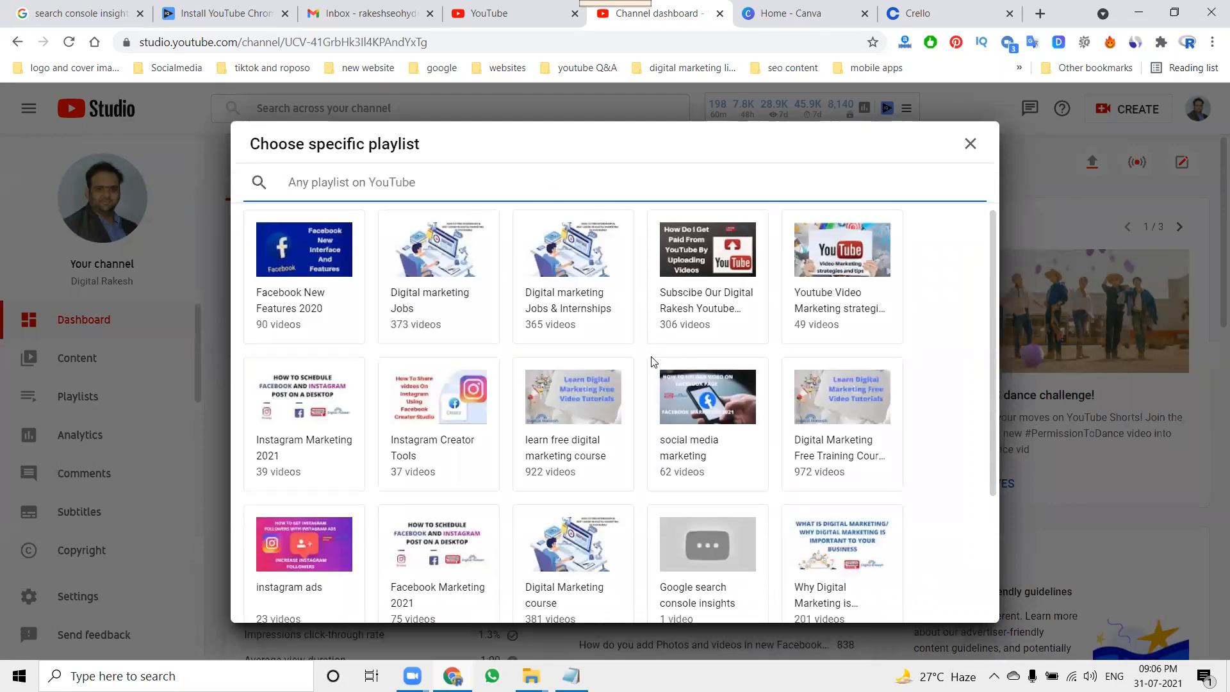
pyautogui.scroll(-2, 660, 362)
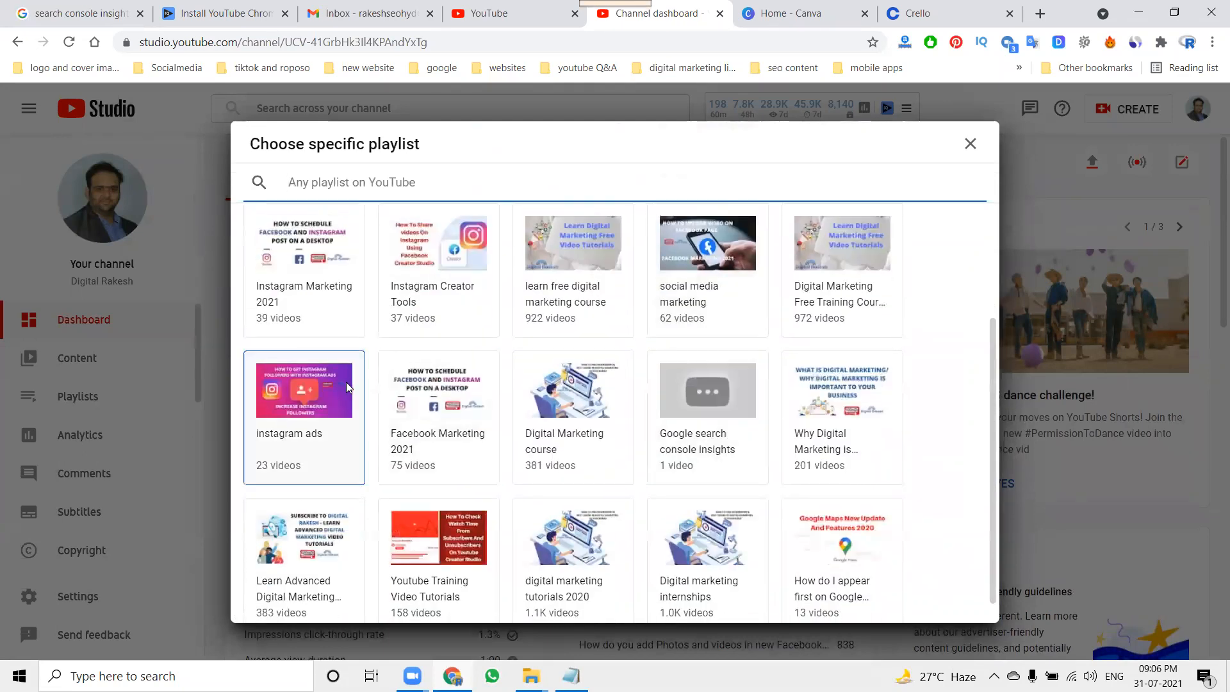
pyautogui.scroll(-1, 346, 382)
pyautogui.scroll(1, 493, 377)
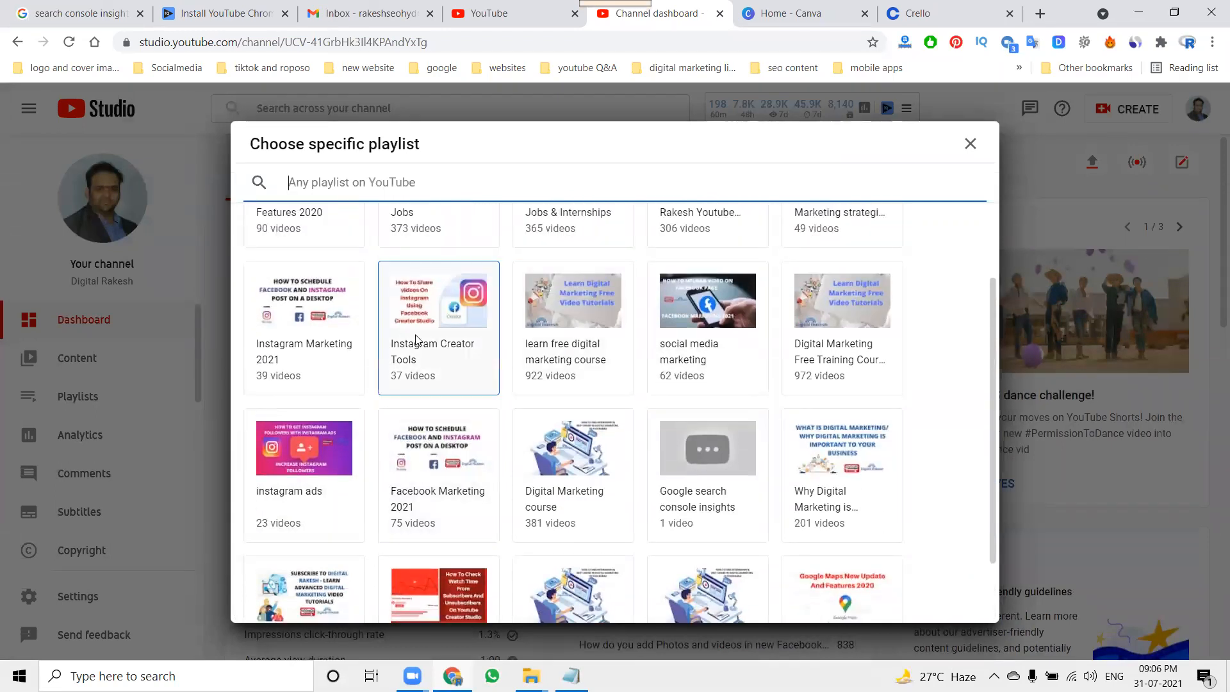
pyautogui.click(812, 321)
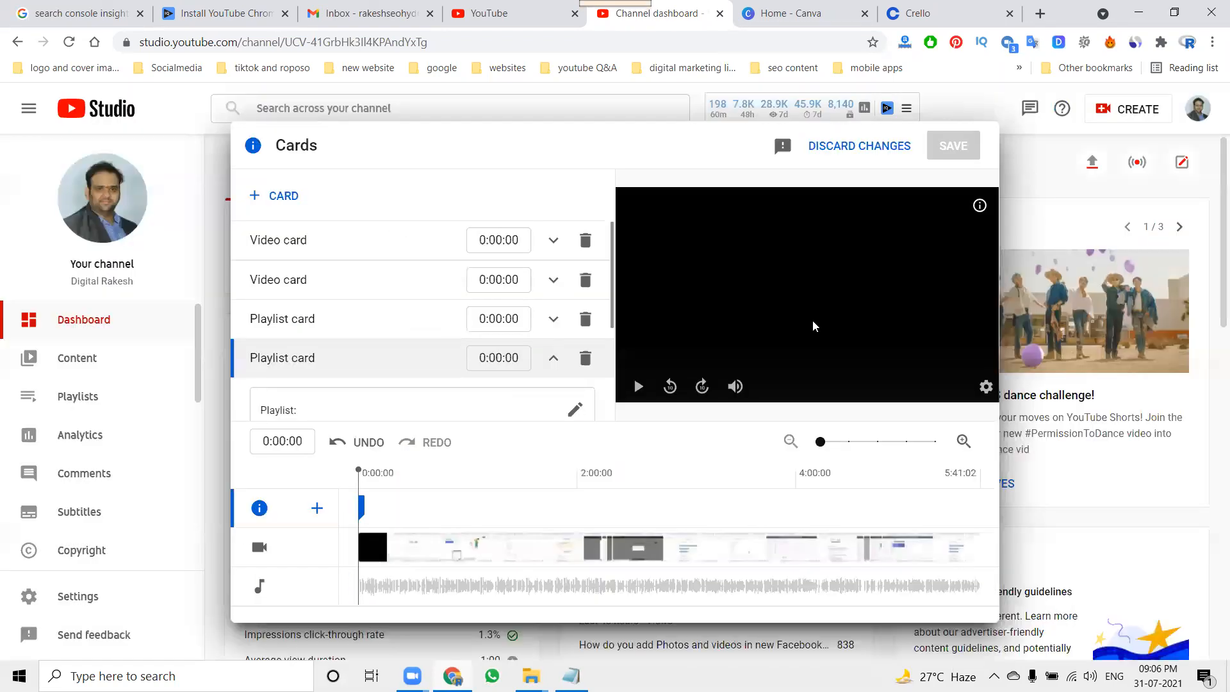
# Step: Add a third playlist card for the "social media marketing" playlist and save the cards
pyautogui.click(287, 198)
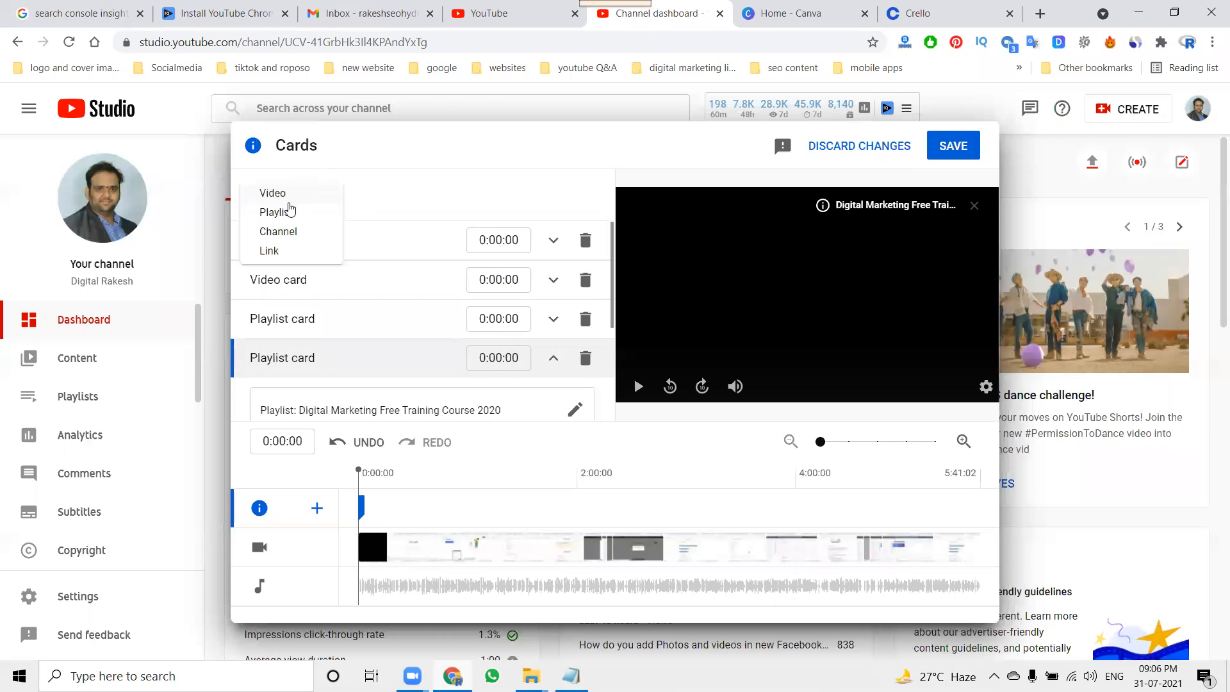
pyautogui.click(291, 213)
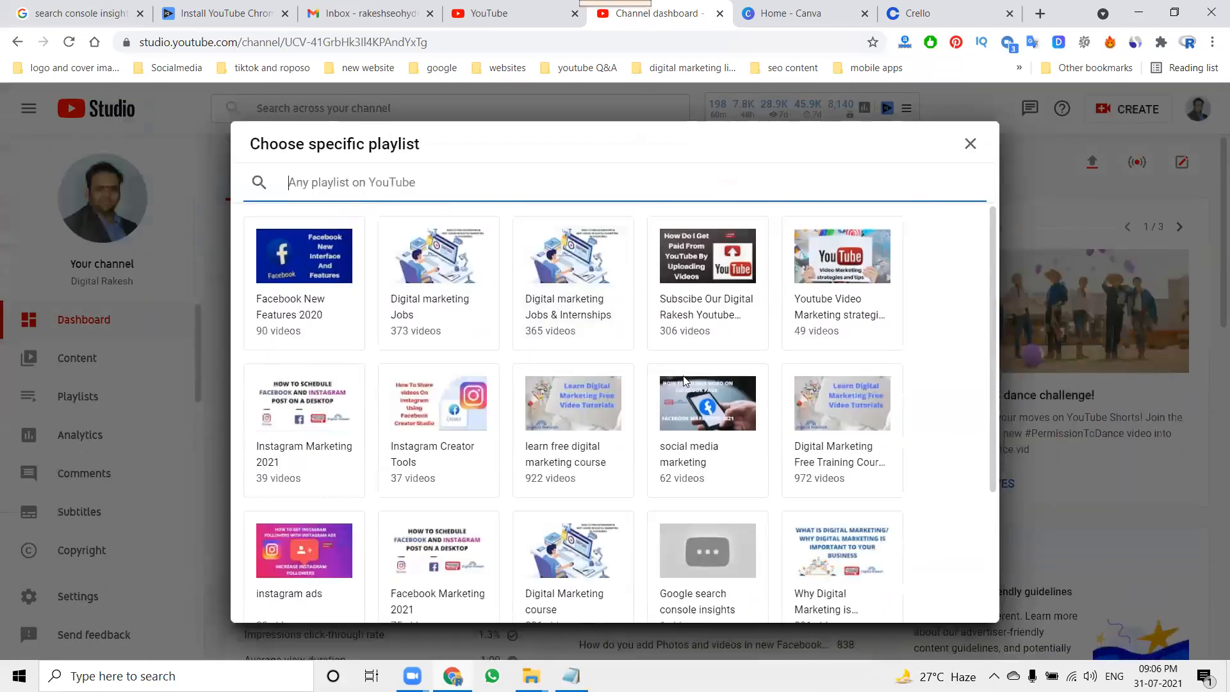
pyautogui.click(682, 382)
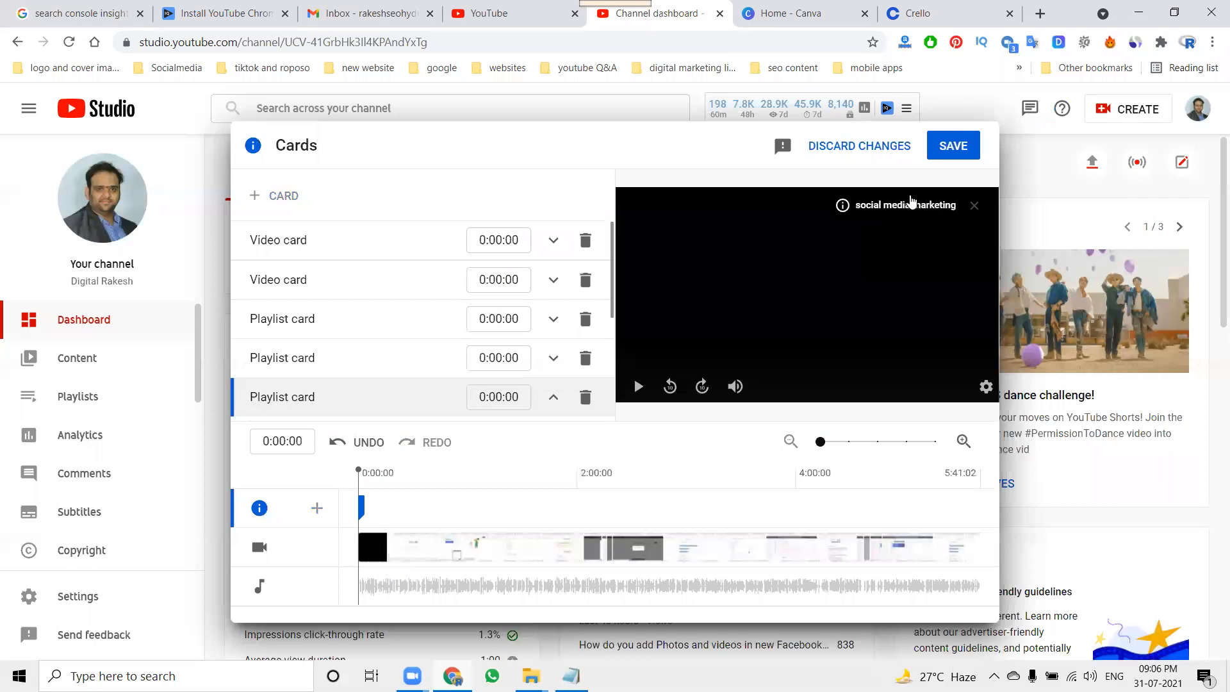
pyautogui.click(953, 147)
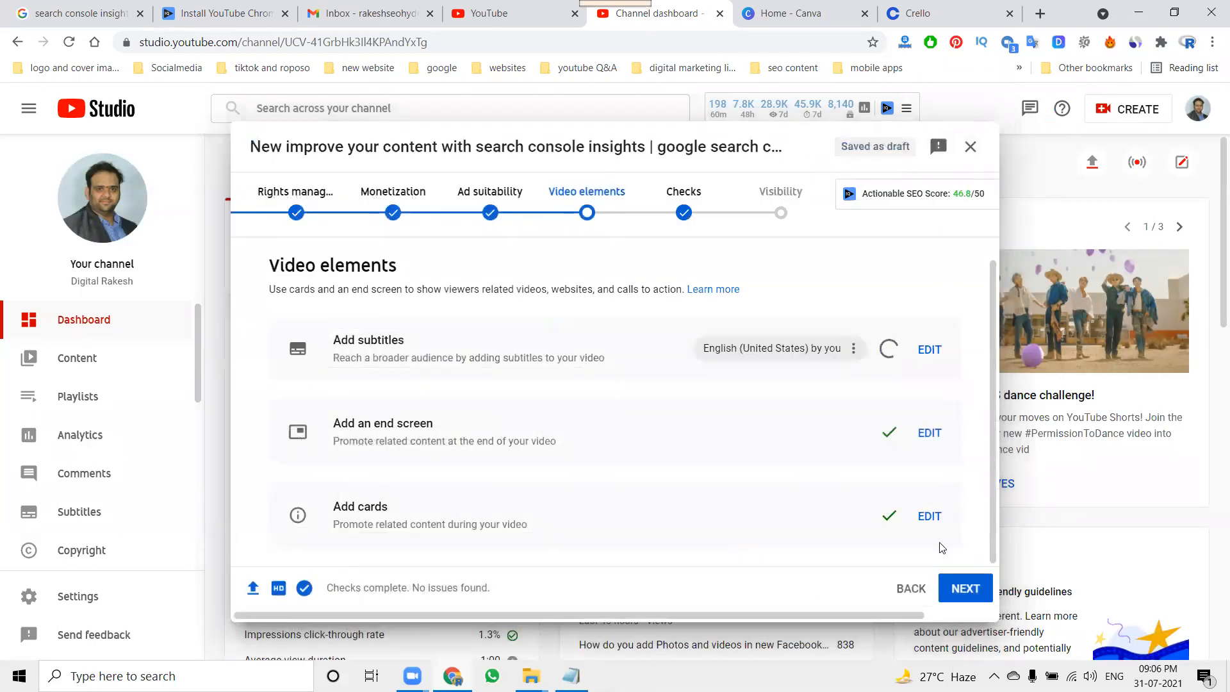
# Step: Continue through the checks to the visibility stage and save the video as Unlisted
pyautogui.click(964, 587)
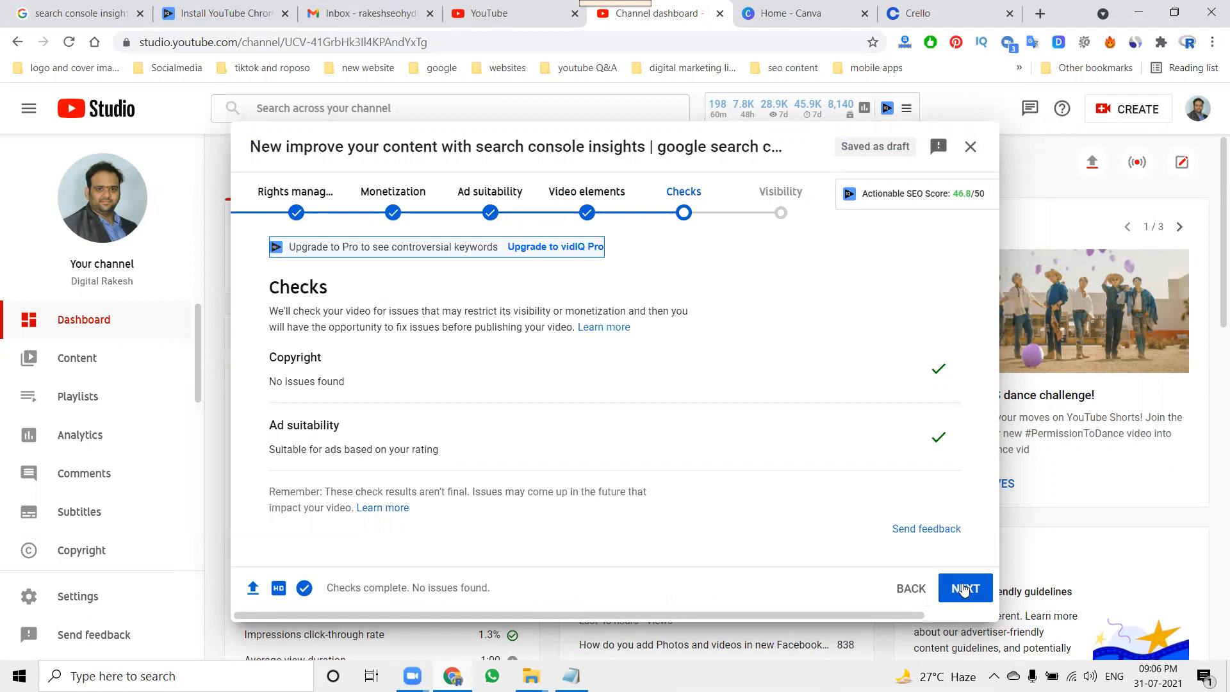
pyautogui.click(964, 588)
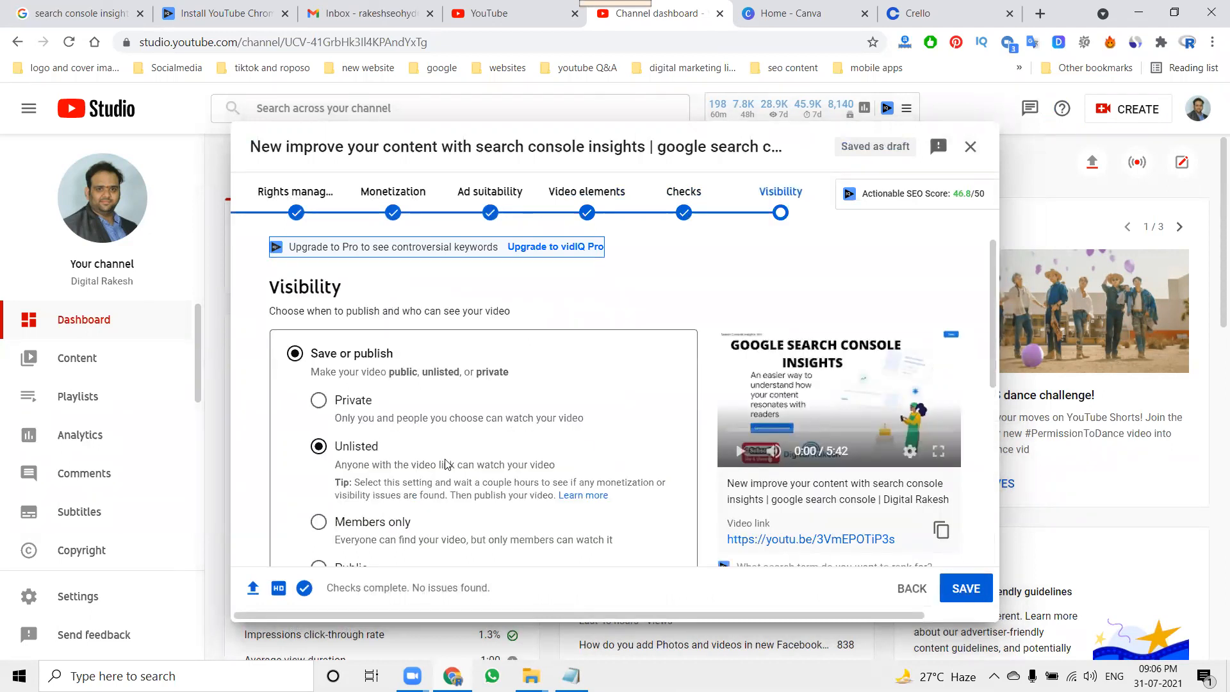
pyautogui.click(951, 589)
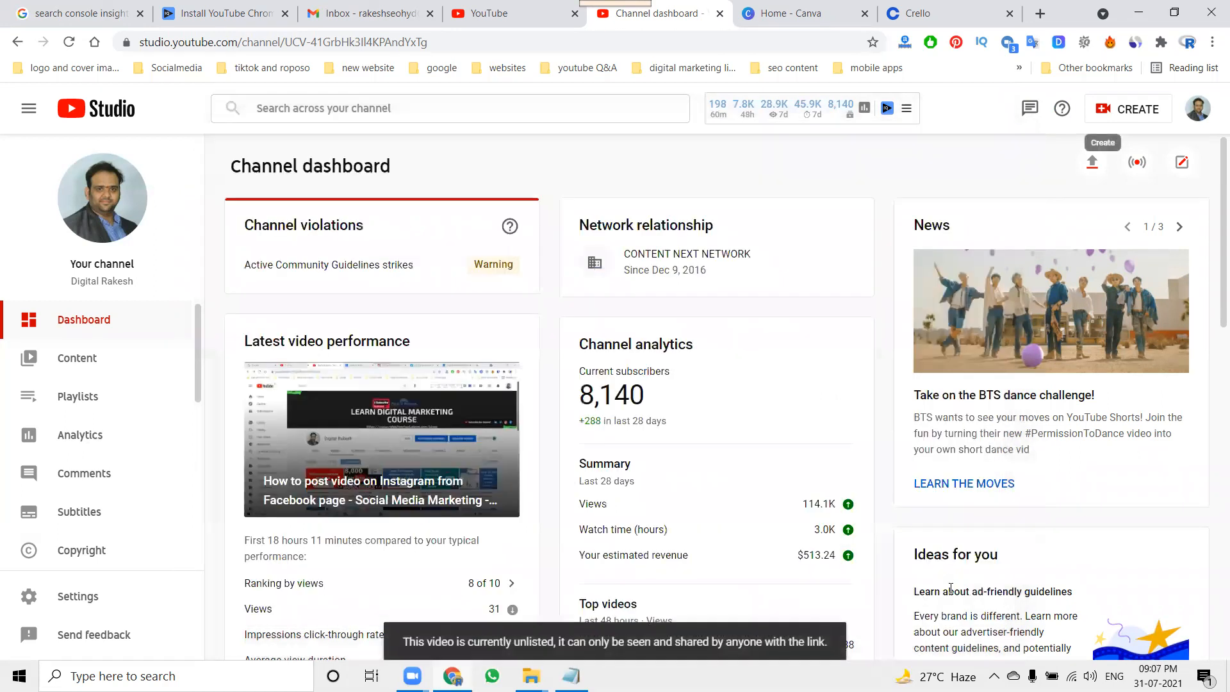
# Step: Open the new upload's visibility options in the channel content, preview the Members only levels, and select Public with instant Premiere
pyautogui.click(119, 358)
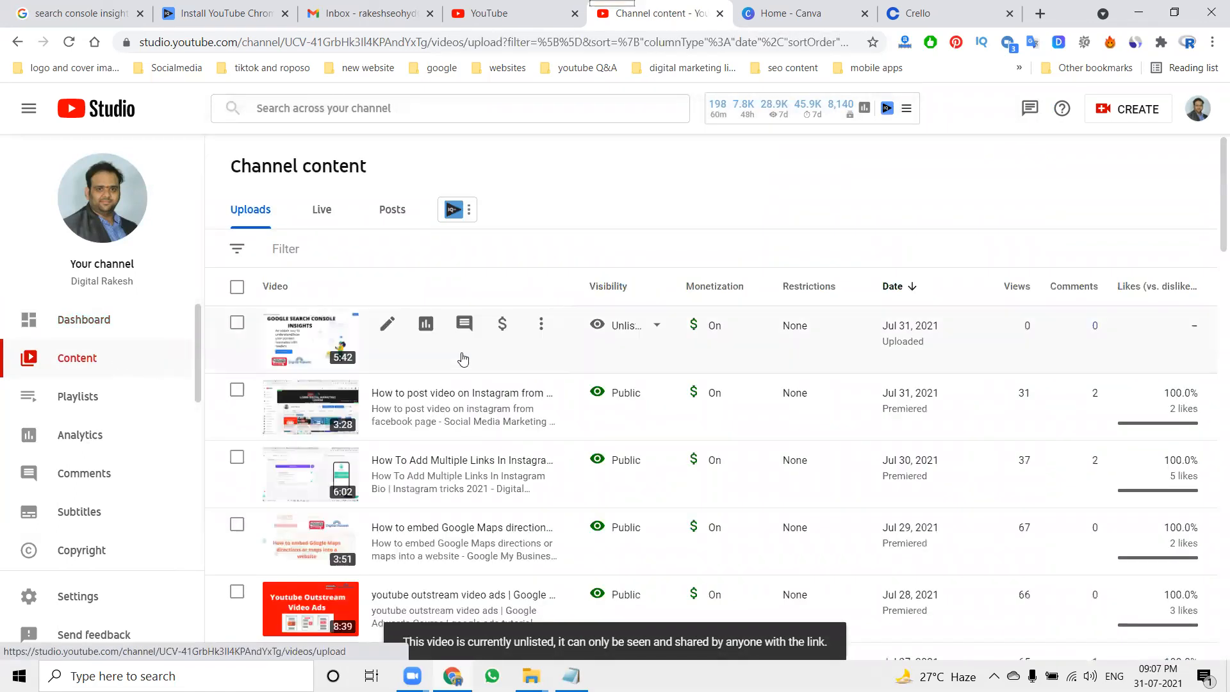
pyautogui.click(656, 326)
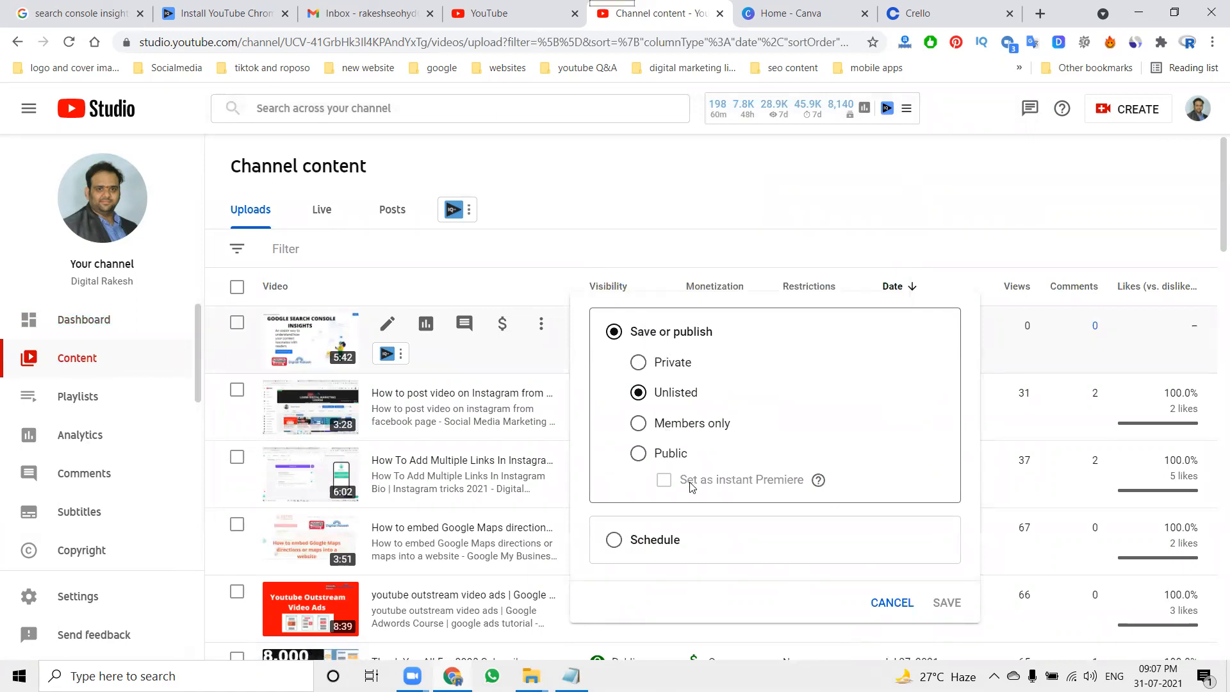
pyautogui.click(671, 427)
pyautogui.click(670, 433)
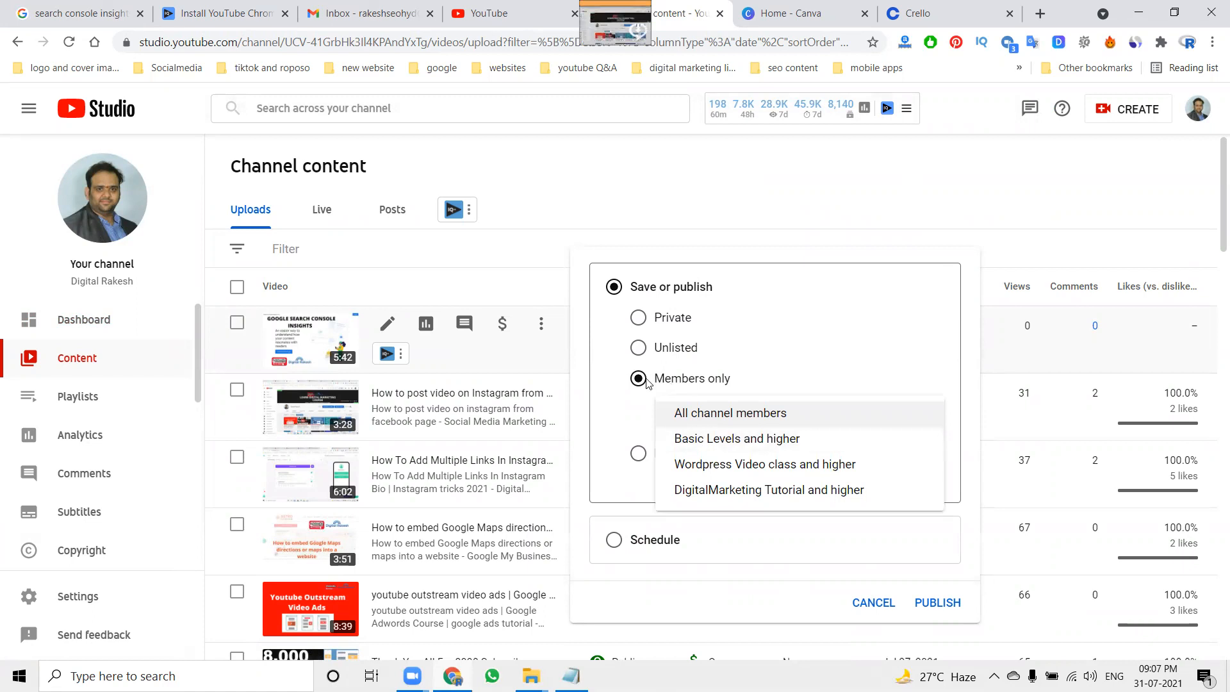
pyautogui.click(639, 454)
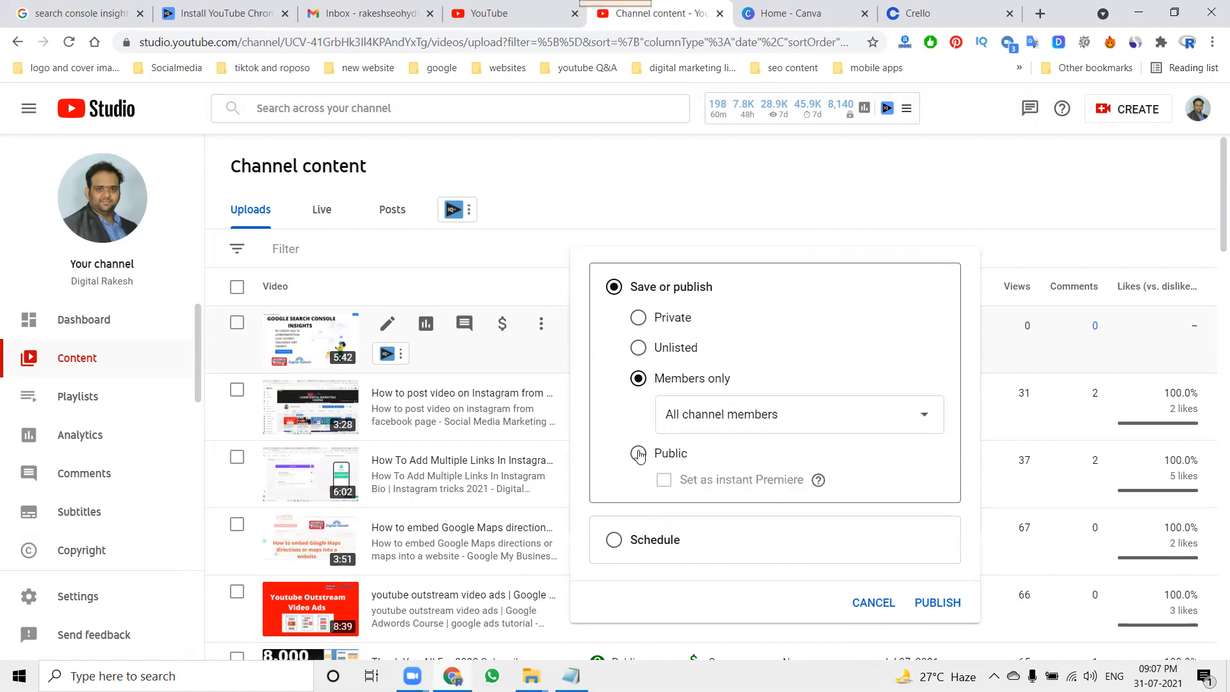
pyautogui.click(639, 454)
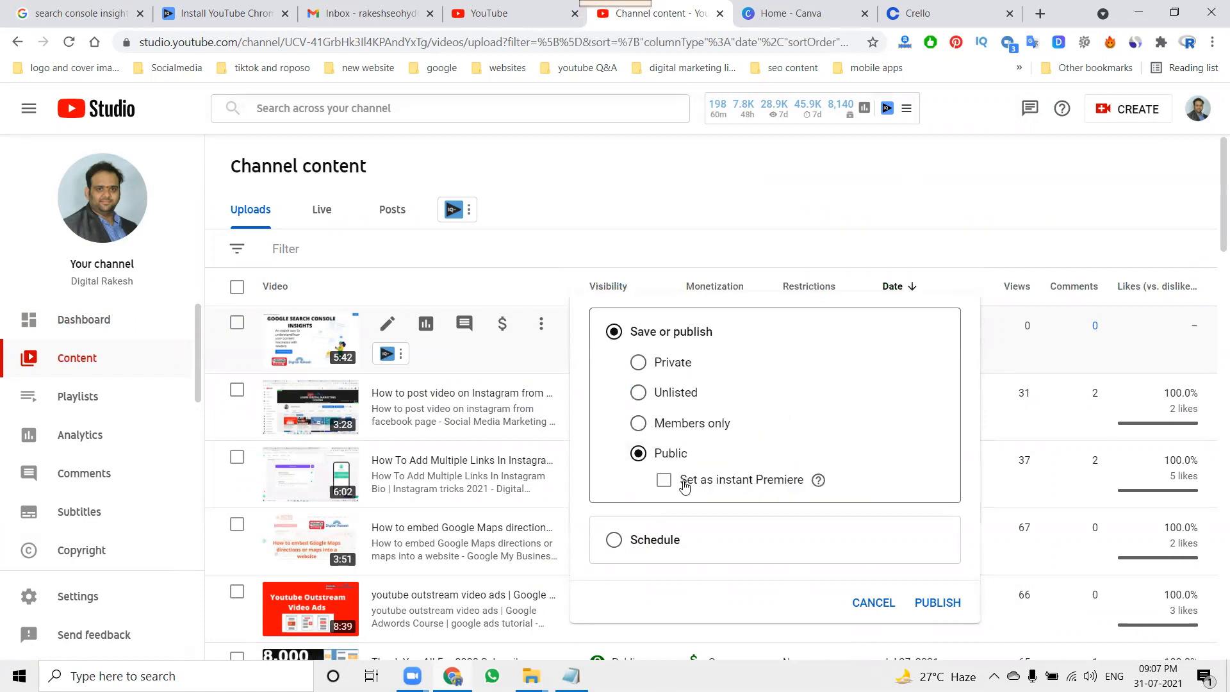
pyautogui.click(683, 484)
# Step: Try the Schedule option, check its date choice, and return to the Save or publish options
pyautogui.click(664, 542)
pyautogui.click(688, 452)
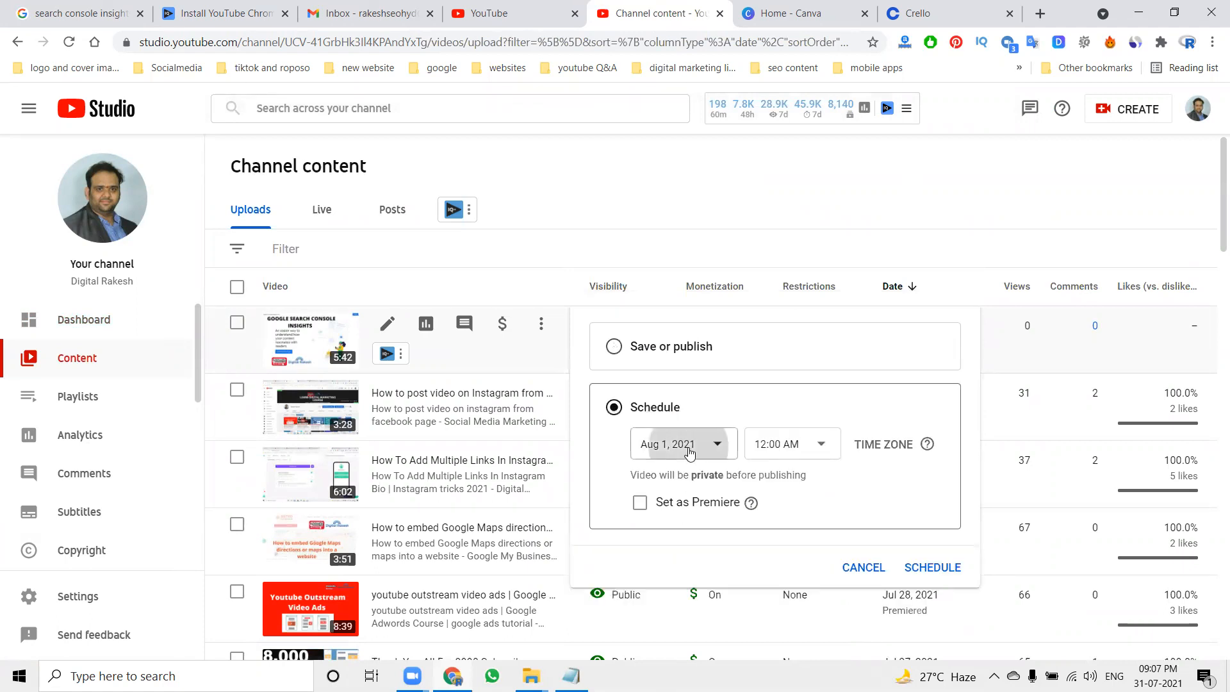
pyautogui.click(617, 496)
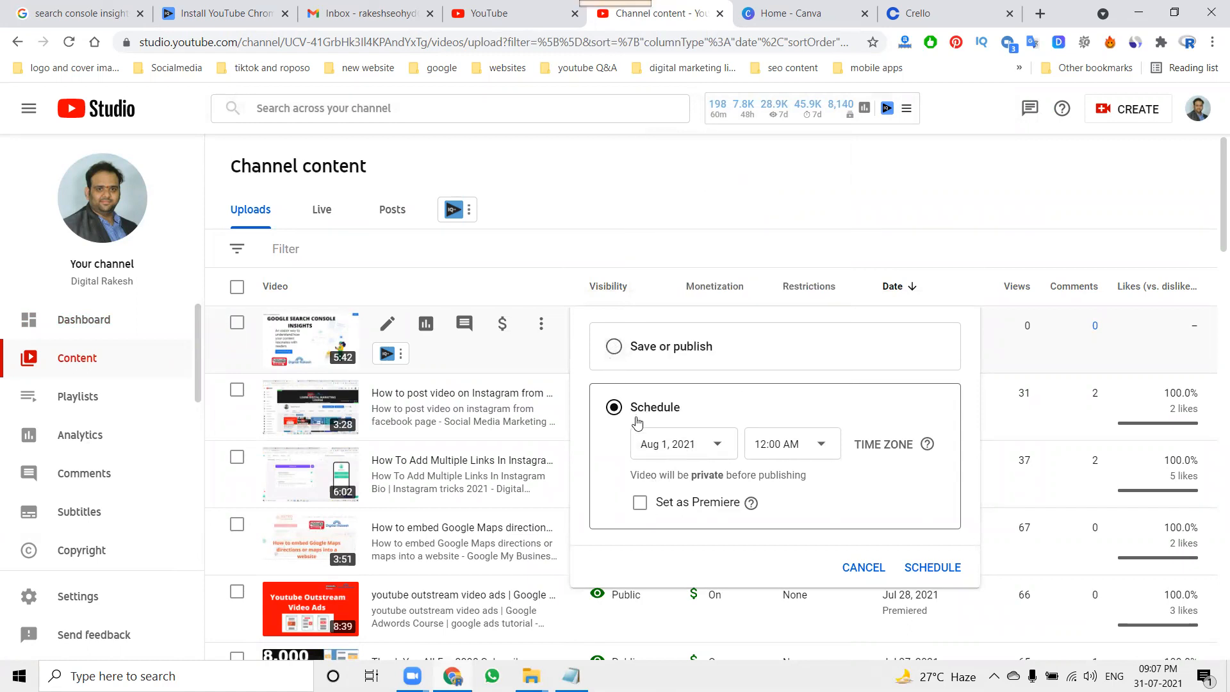
pyautogui.click(613, 348)
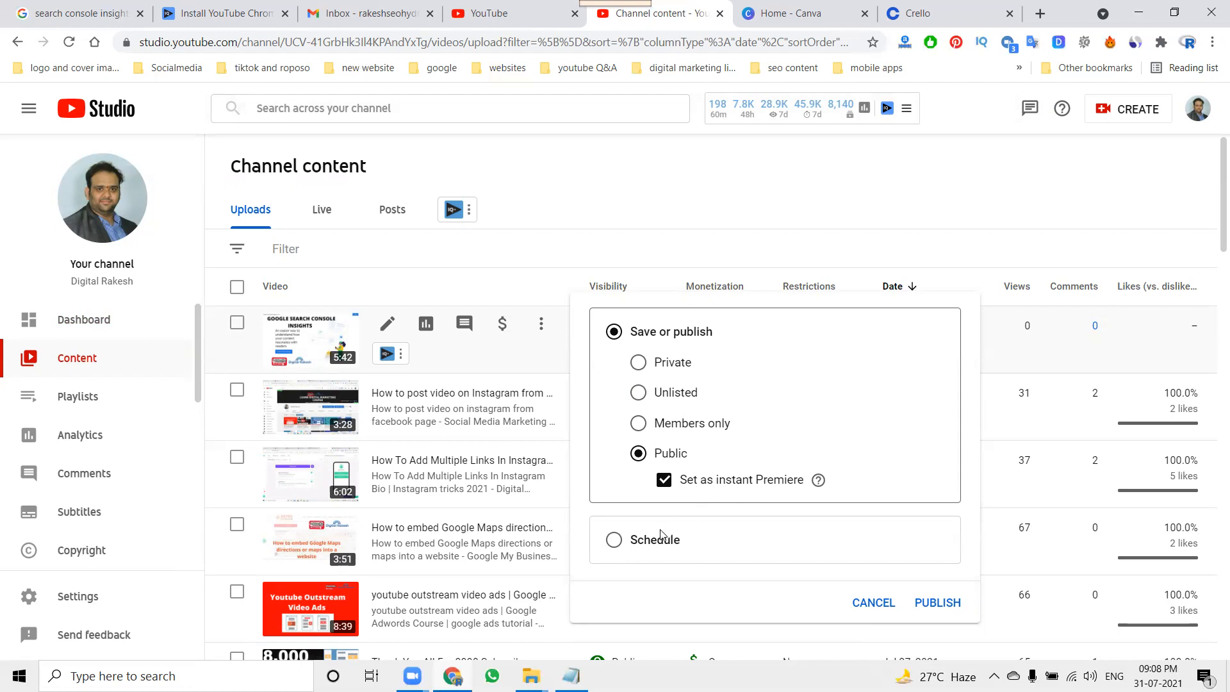
# Step: Try restricting the video to Members only at "Basic Levels and higher"
pyautogui.click(678, 425)
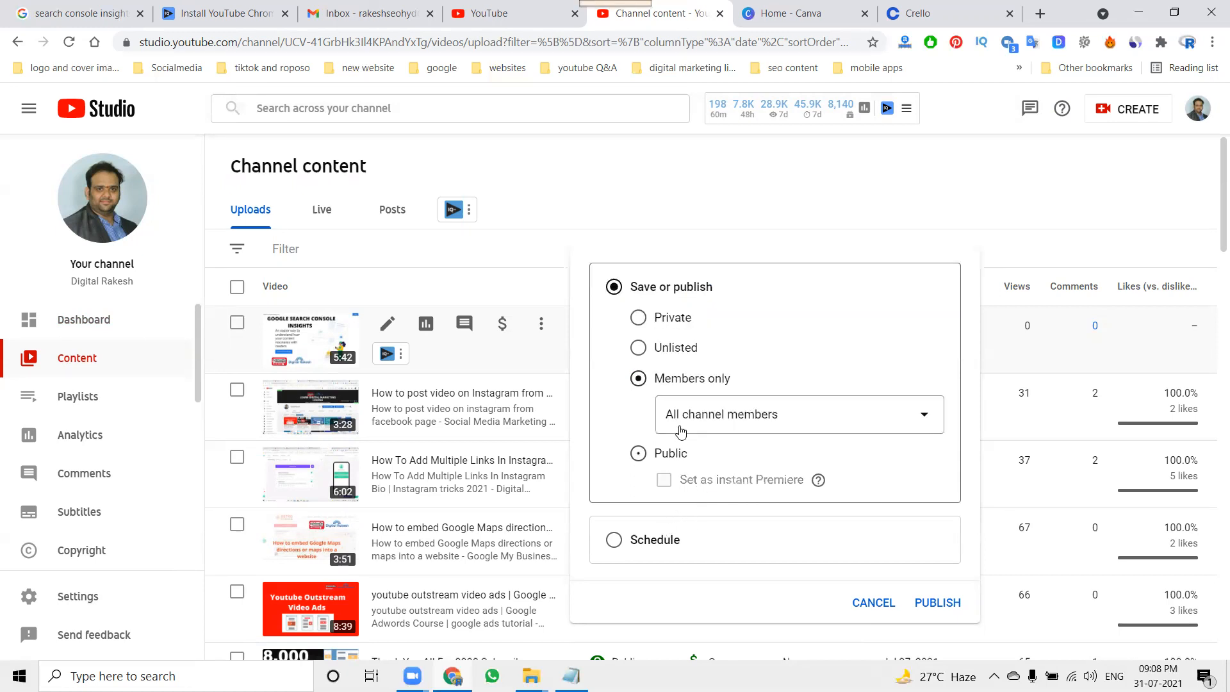
pyautogui.click(697, 432)
pyautogui.click(722, 442)
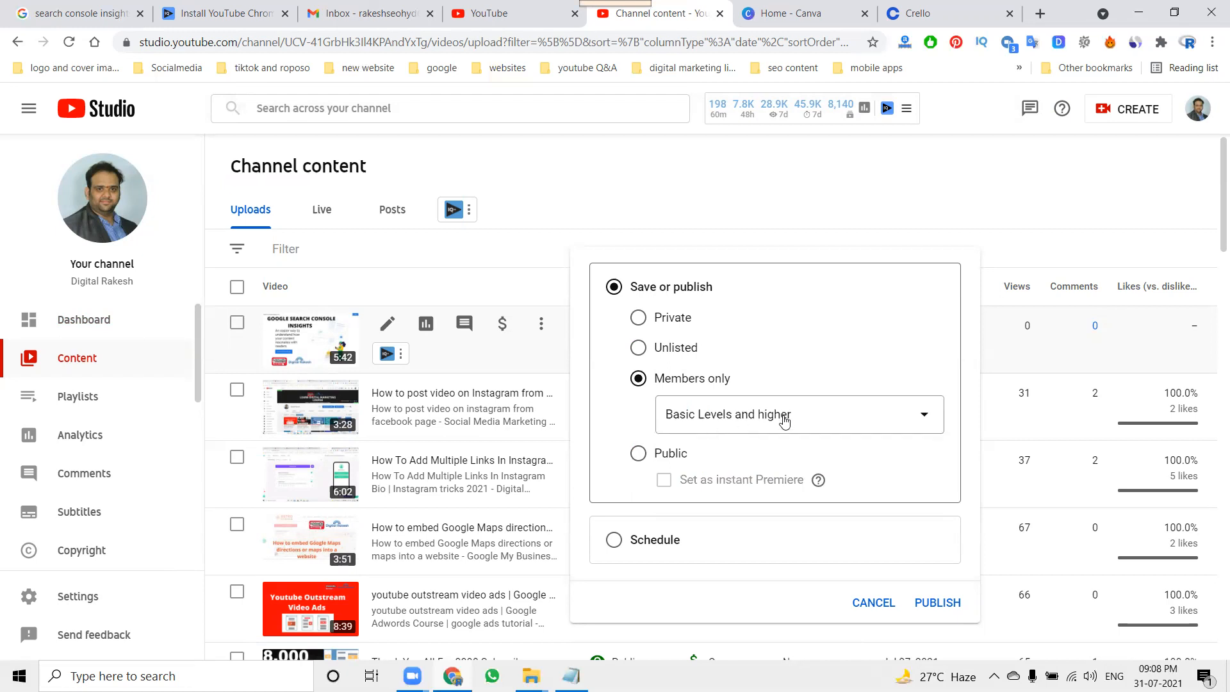
# Step: Set the video's visibility to Public as an instant Premiere and publish it
pyautogui.click(640, 459)
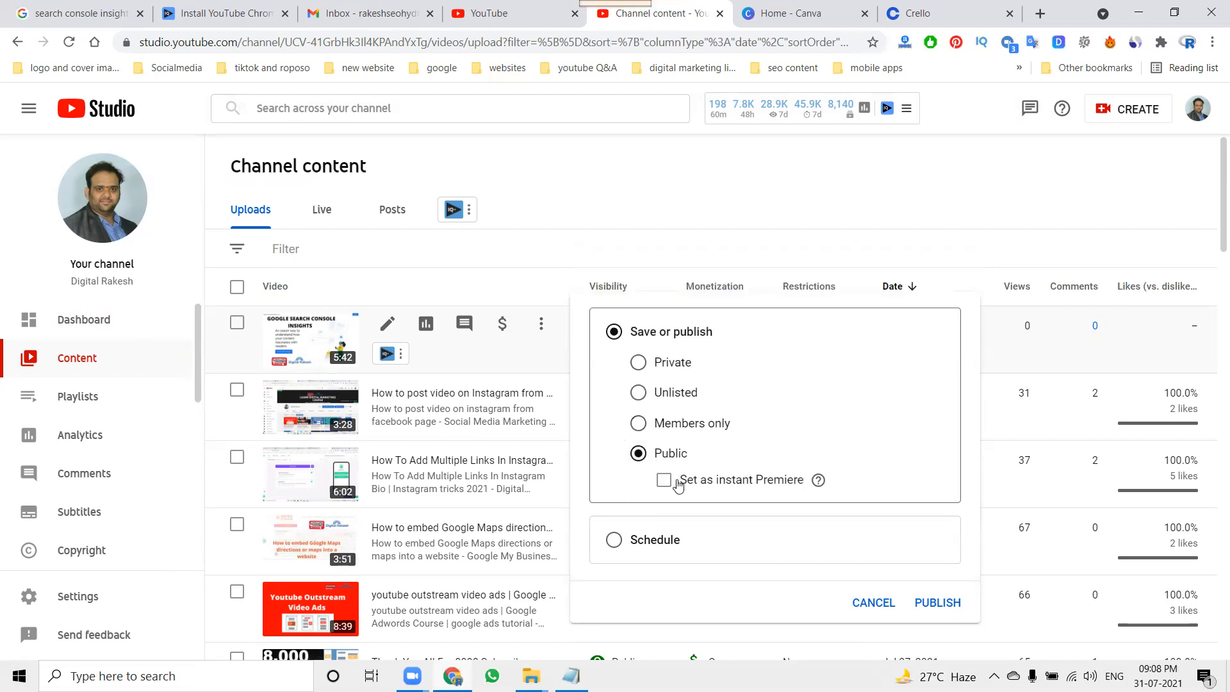
pyautogui.click(666, 483)
pyautogui.click(937, 603)
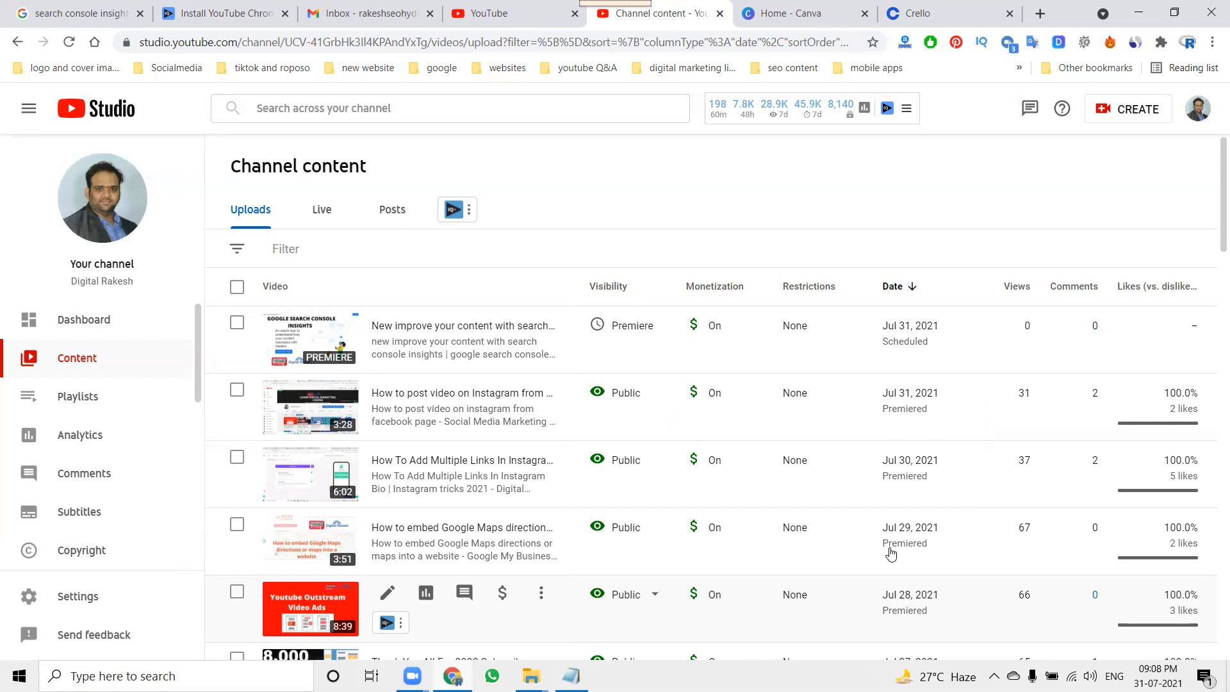
# Step: Switch to the YouTube site and open the list of videos on your own channel
pyautogui.moveTo(728, 277)
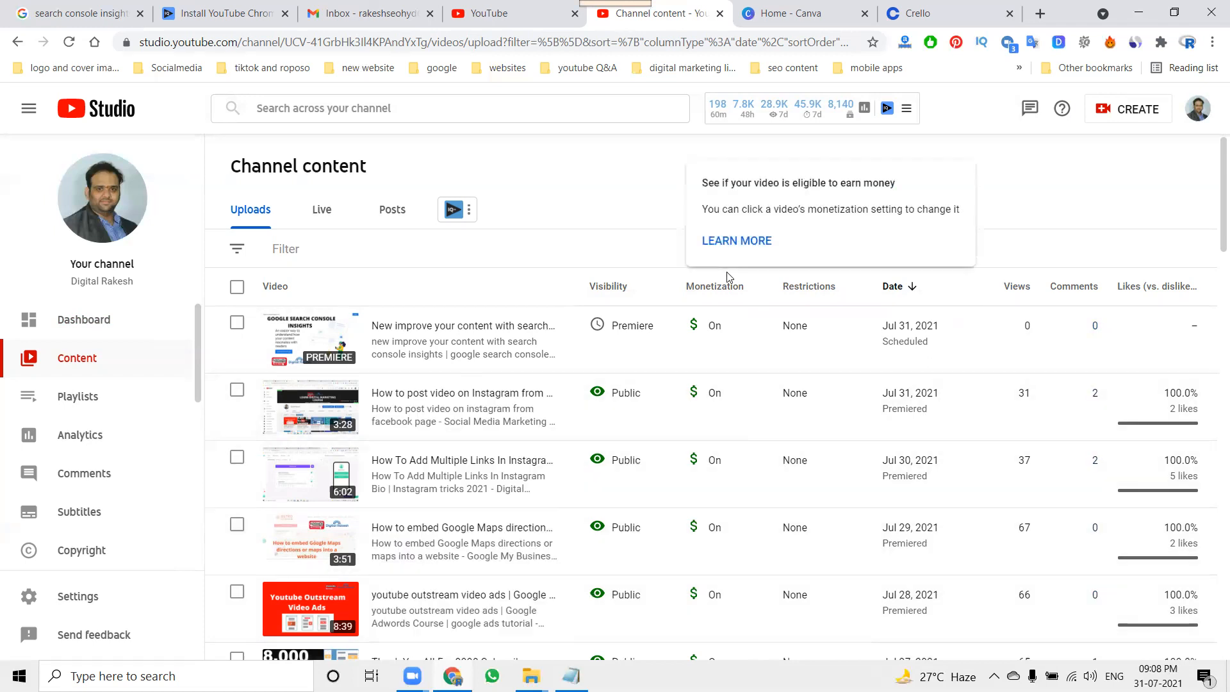
pyautogui.moveTo(502, 328)
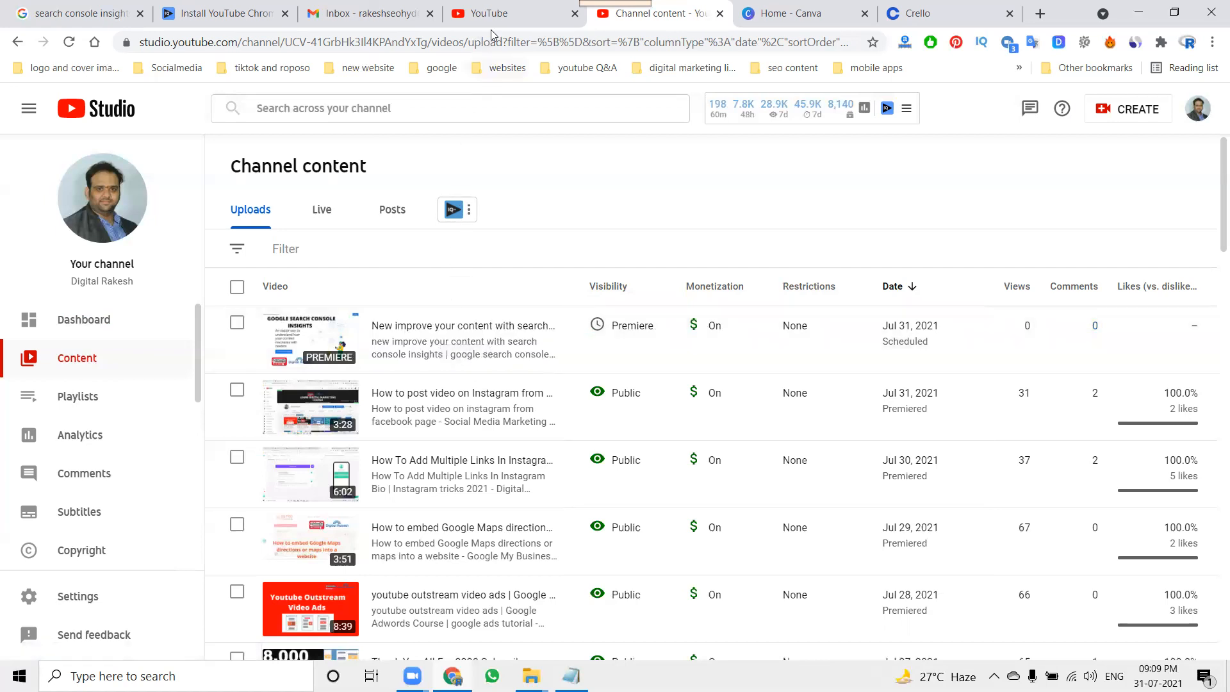
pyautogui.click(500, 10)
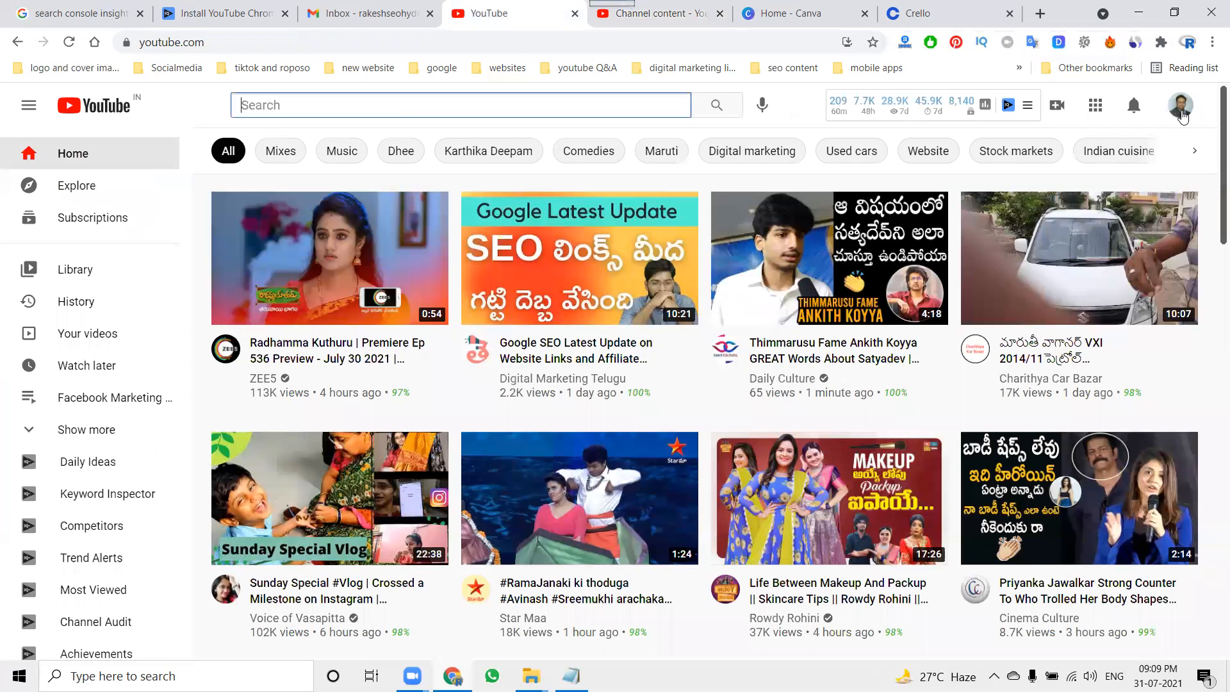
pyautogui.click(1180, 105)
pyautogui.click(1050, 180)
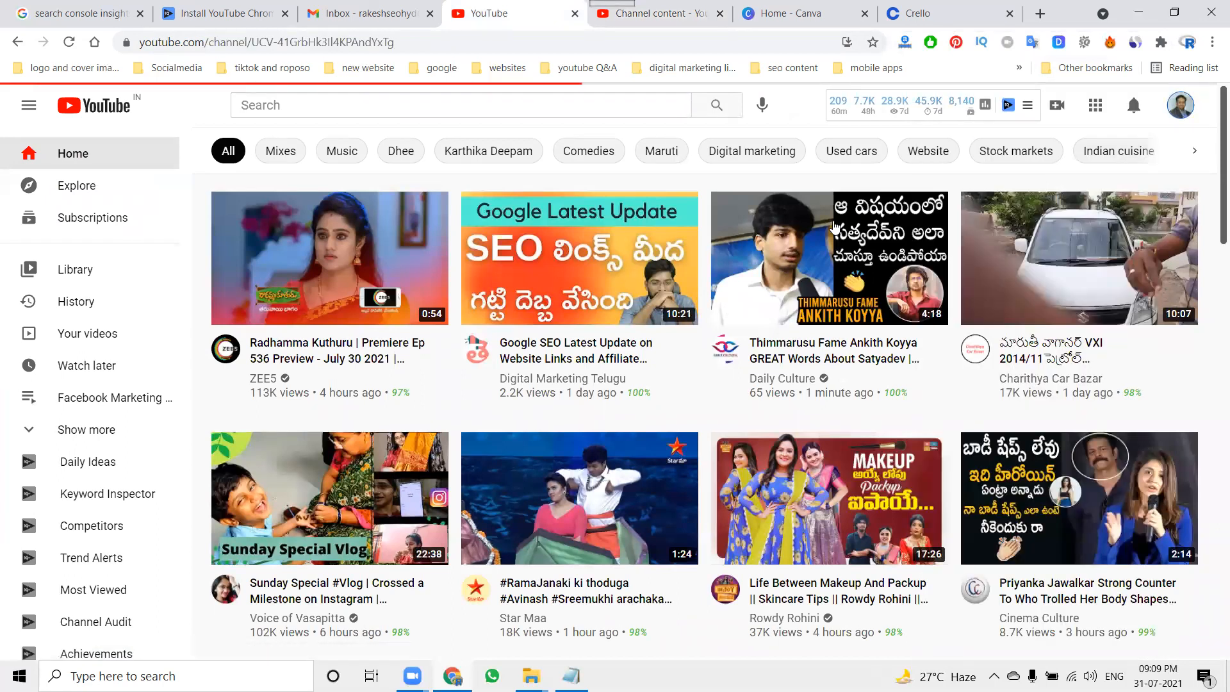
pyautogui.click(408, 395)
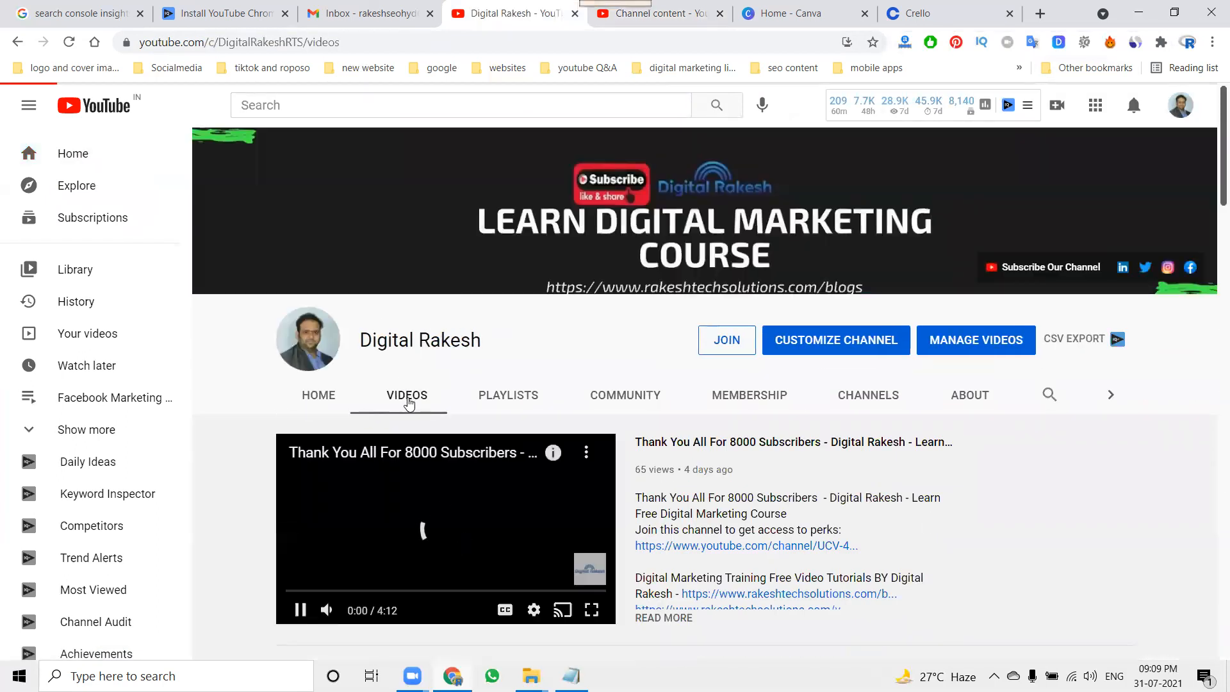